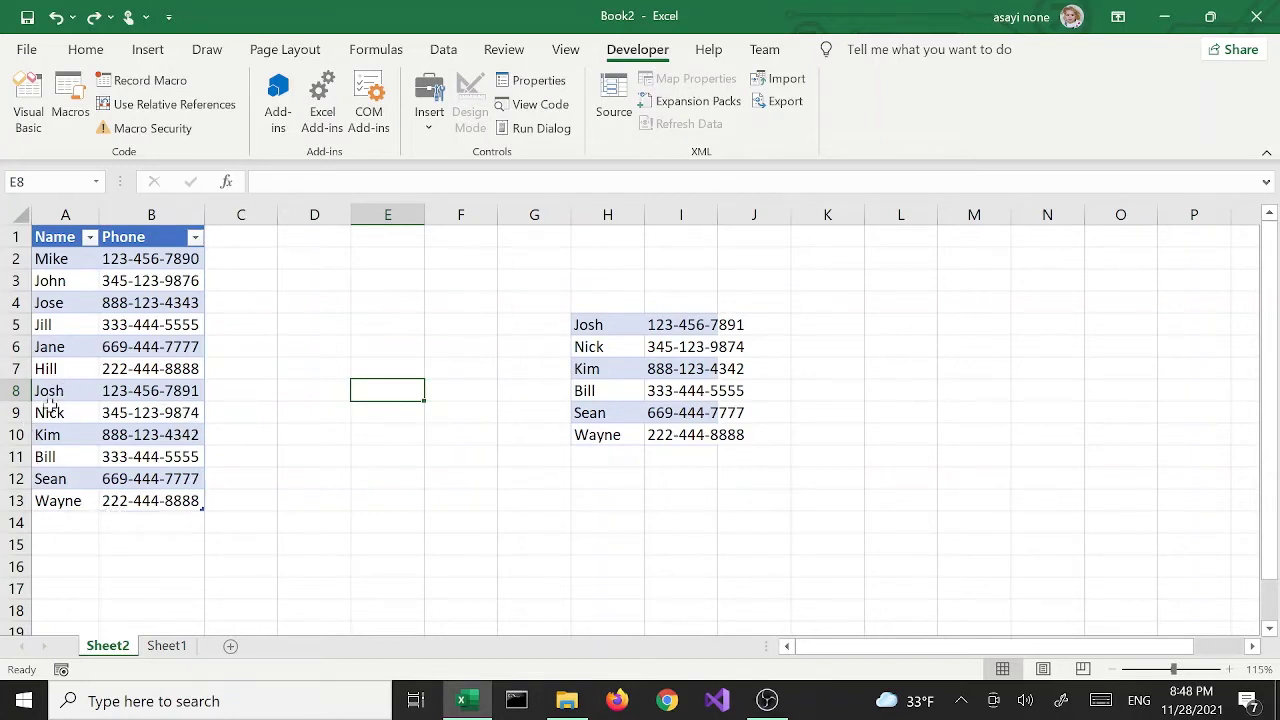
click(118, 342)
click(78, 366)
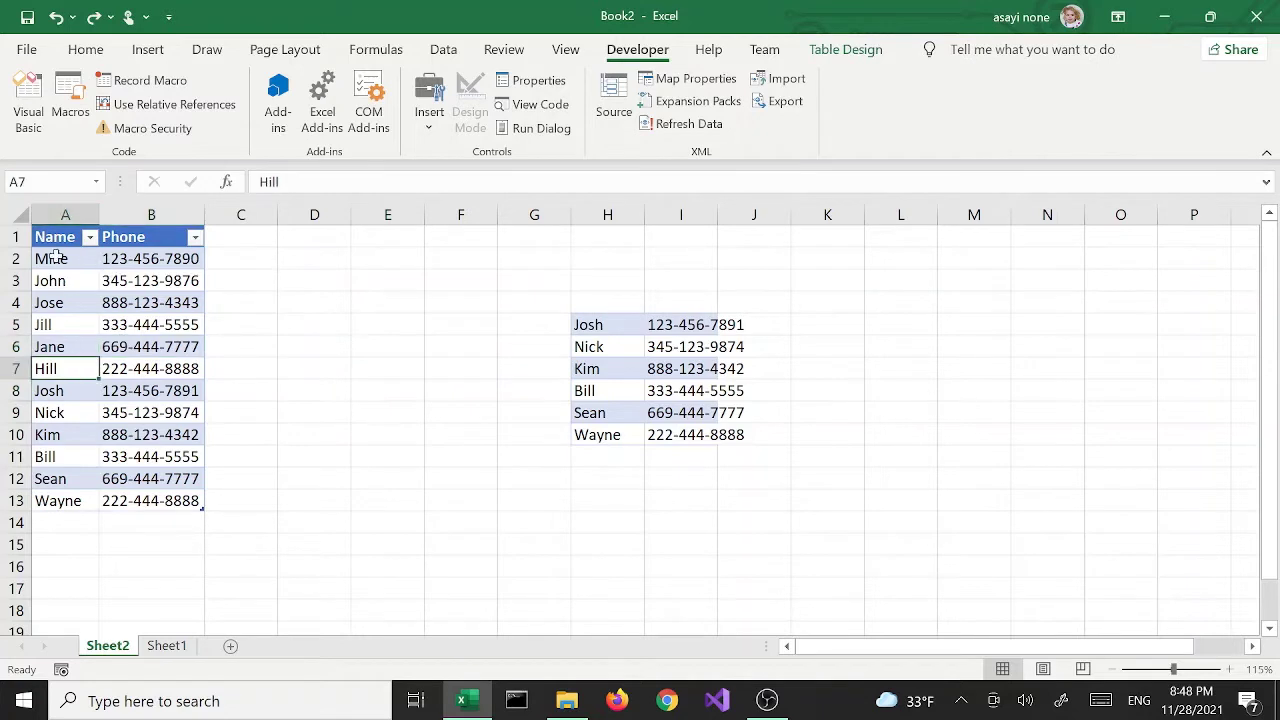
click(106, 303)
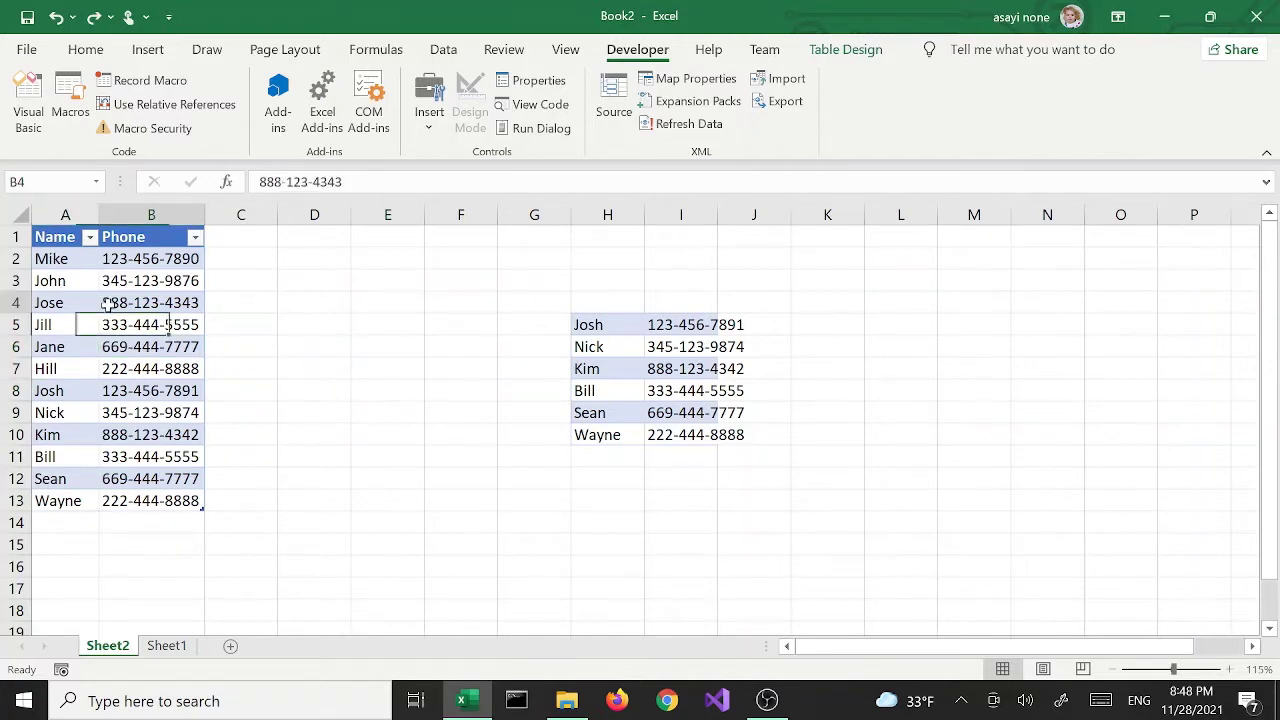
Show the XML Source pane with the contacts table selected.
click(95, 374)
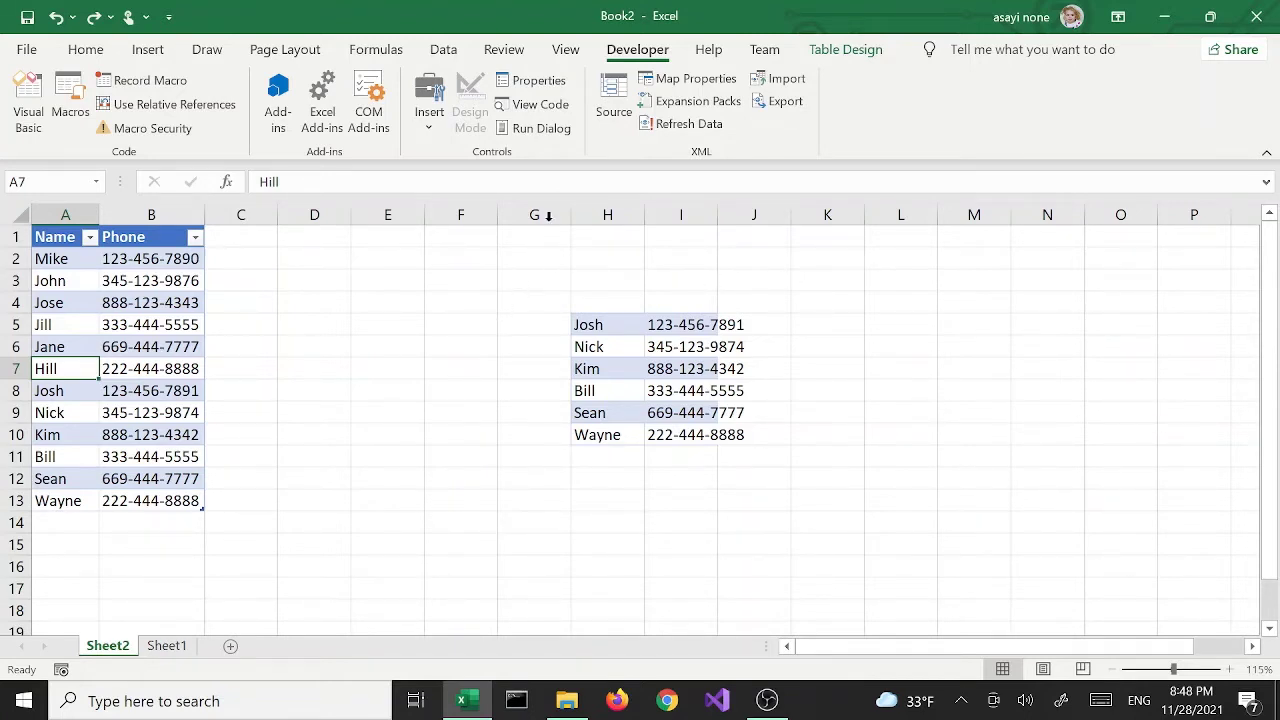
click(614, 120)
click(614, 118)
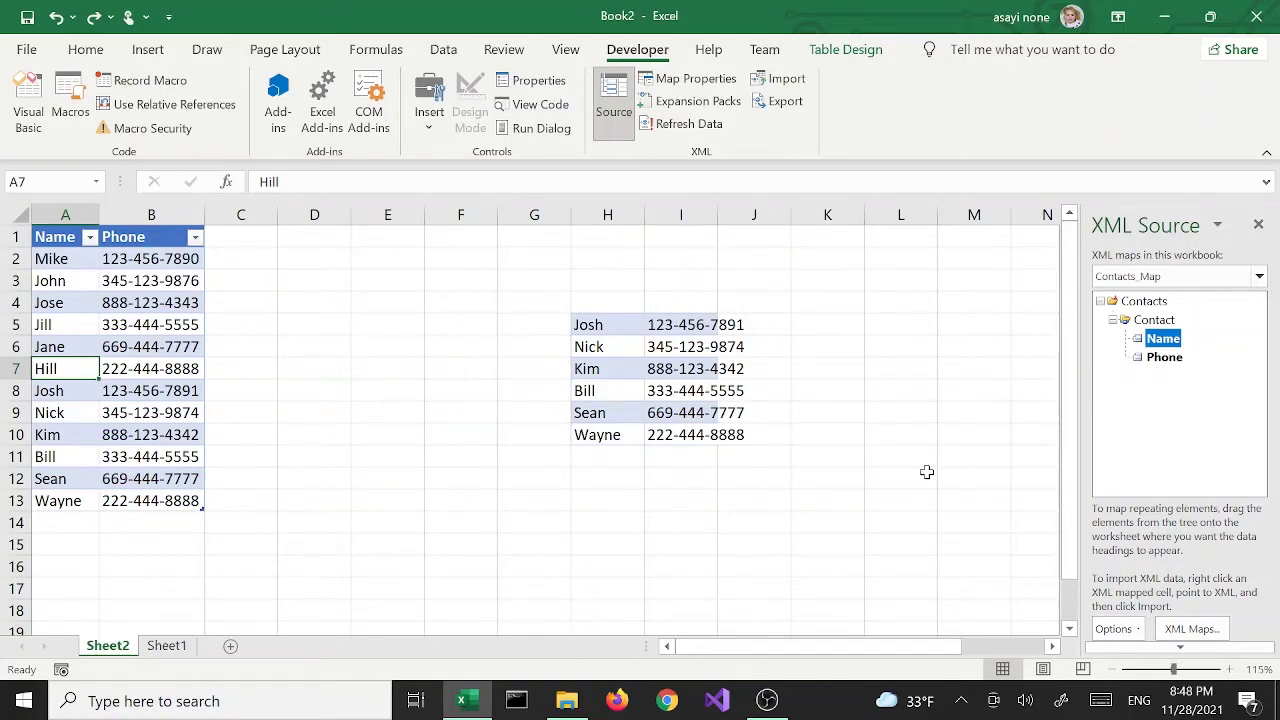
click(622, 477)
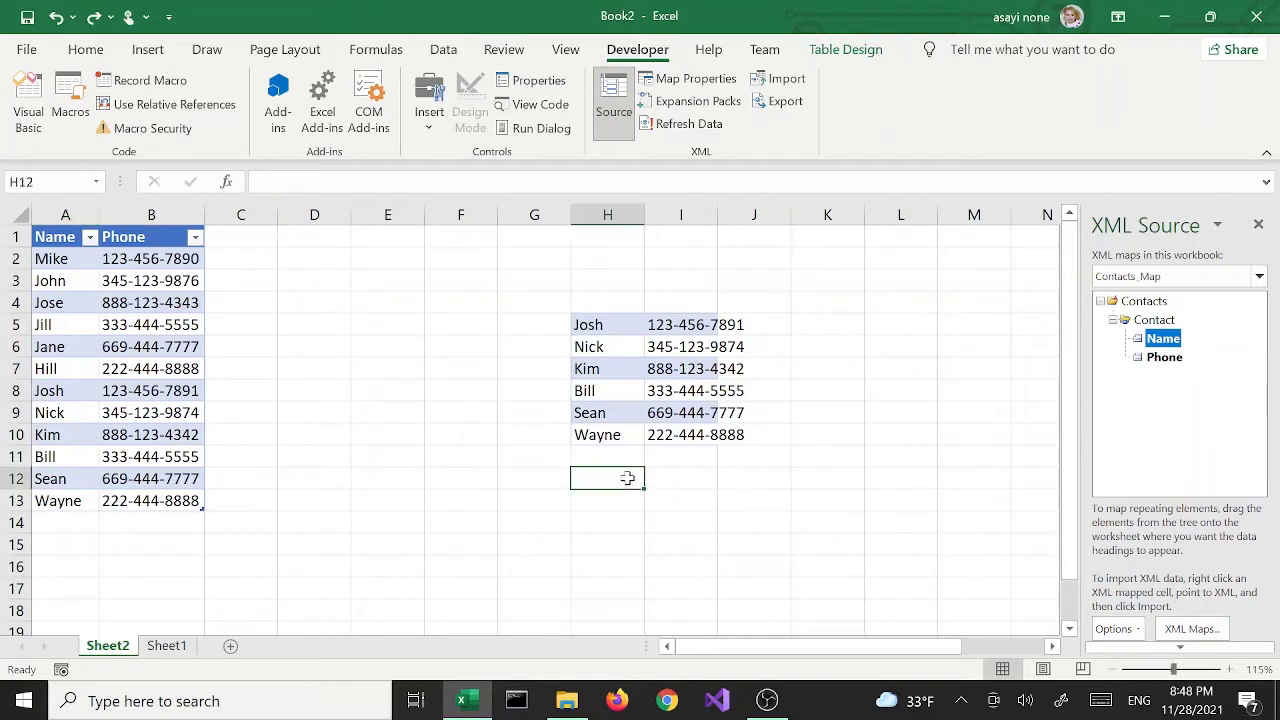
click(592, 324)
drag(596, 345, 729, 434)
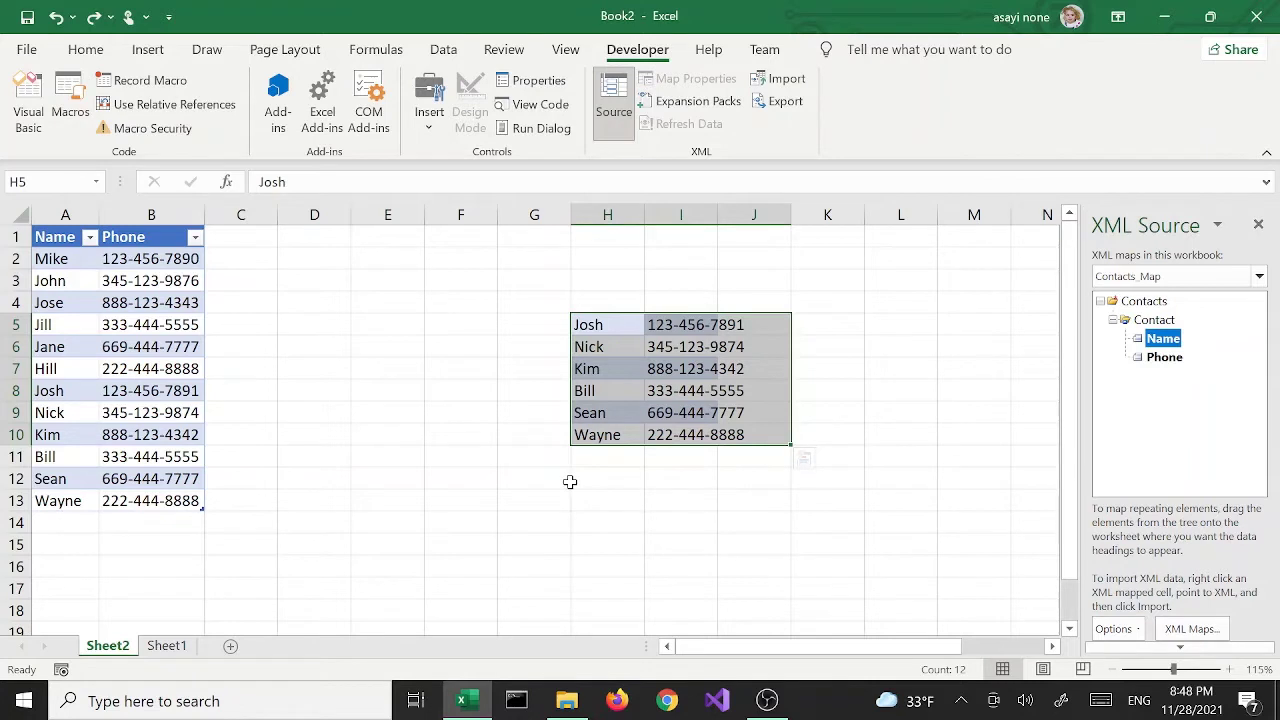
click(466, 430)
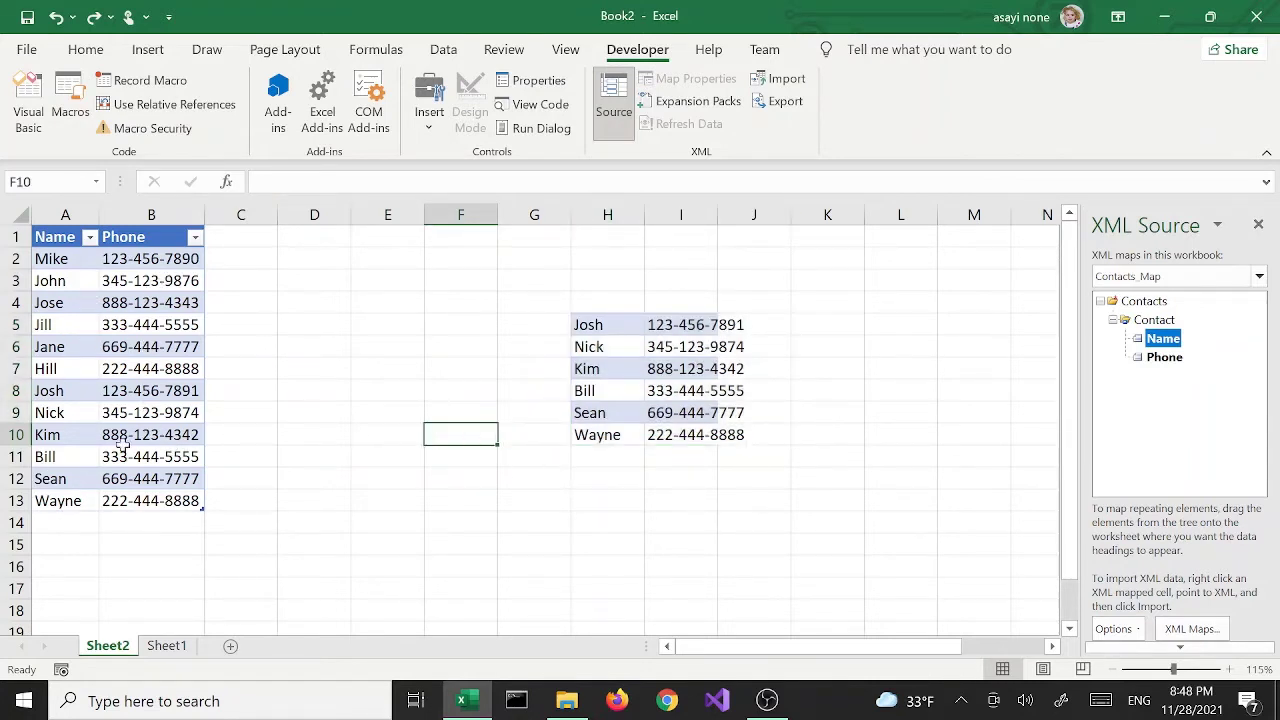
Refresh the XML data of the mapped Name and Phone table.
click(137, 434)
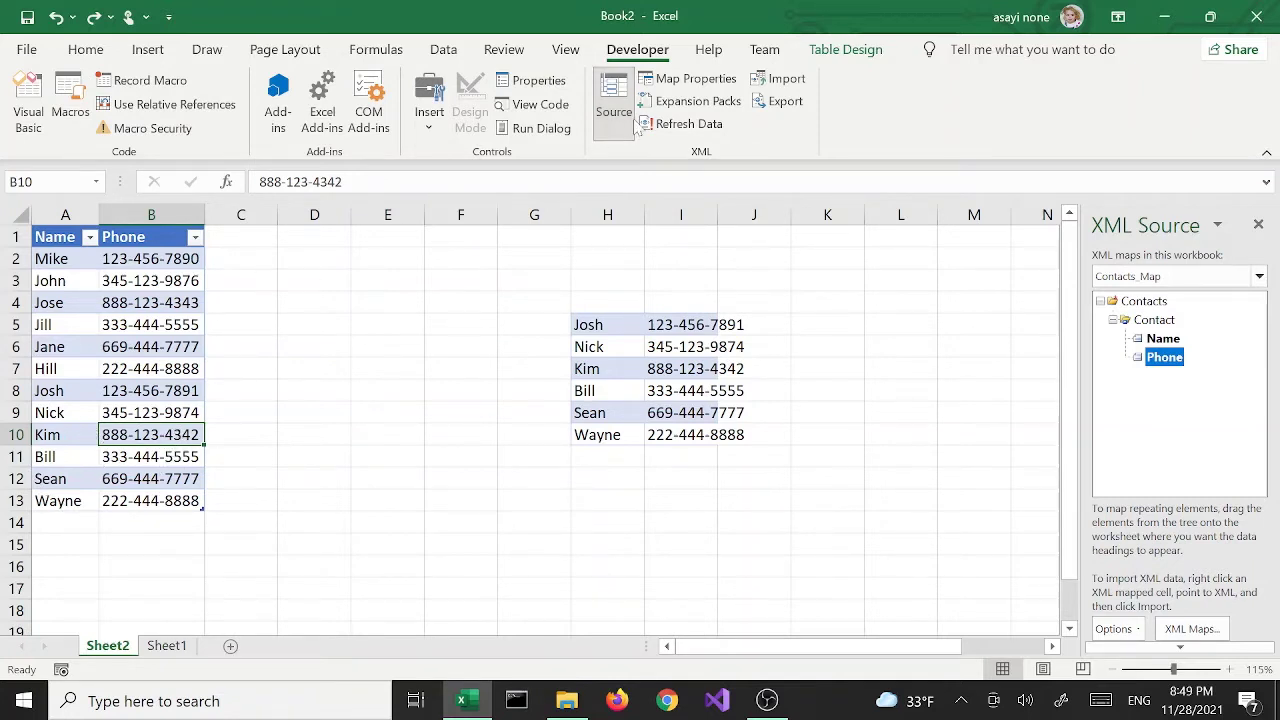
click(668, 132)
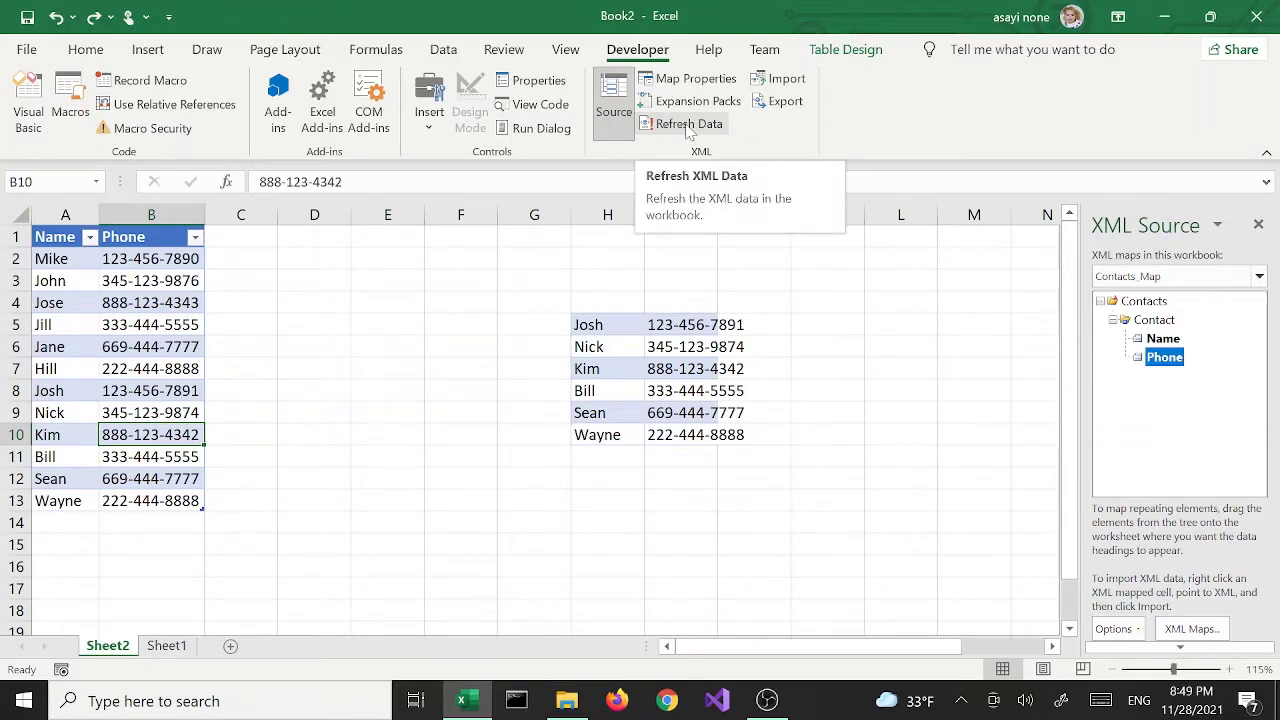
click(687, 132)
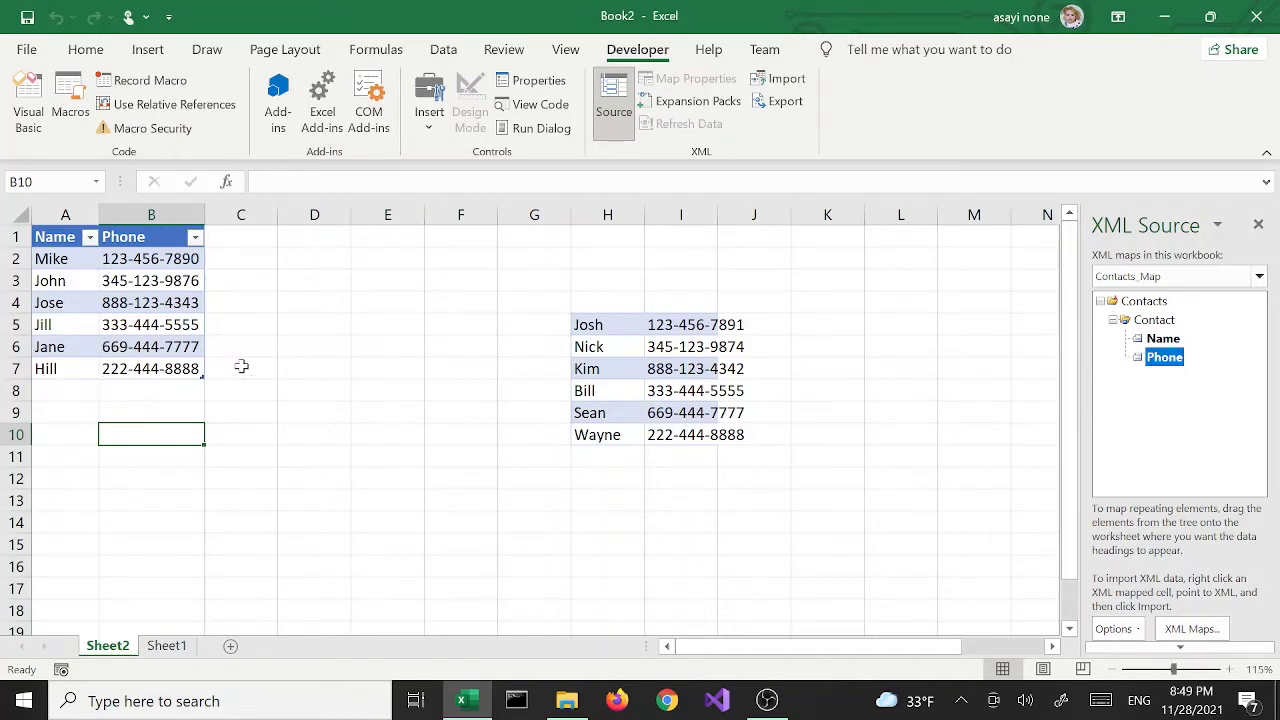
drag(606, 325, 690, 437)
click(597, 496)
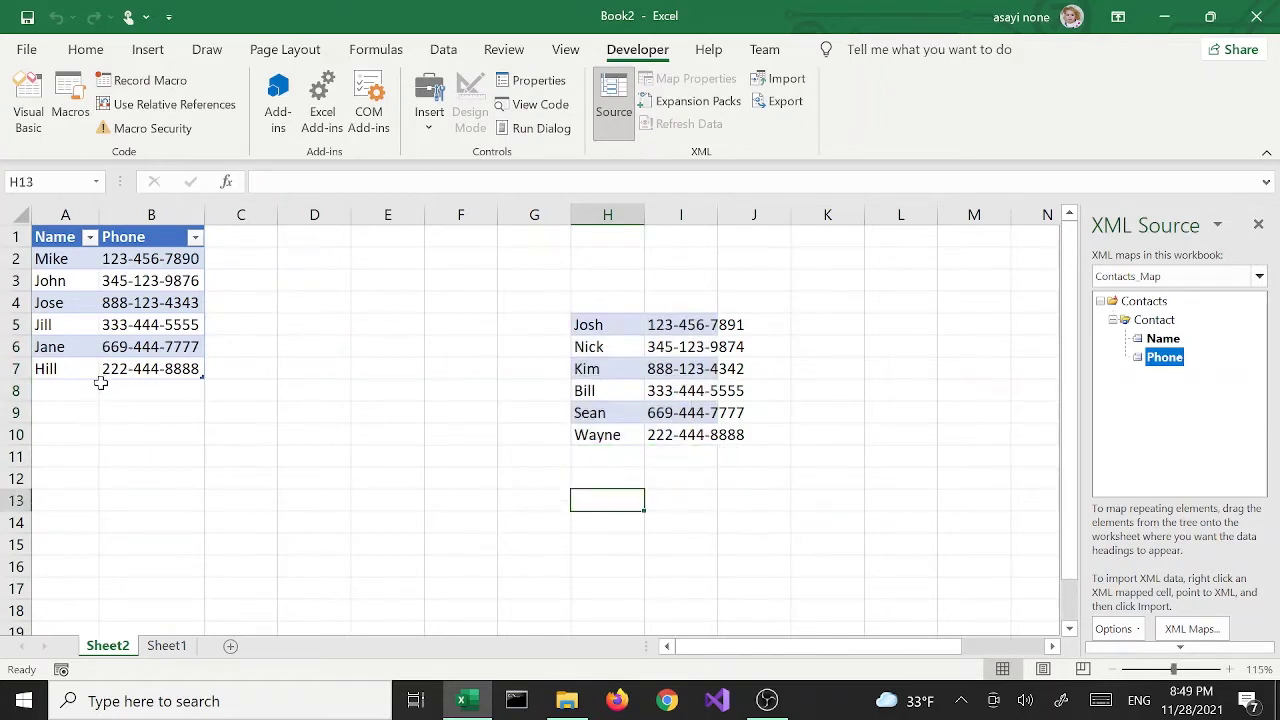
click(150, 388)
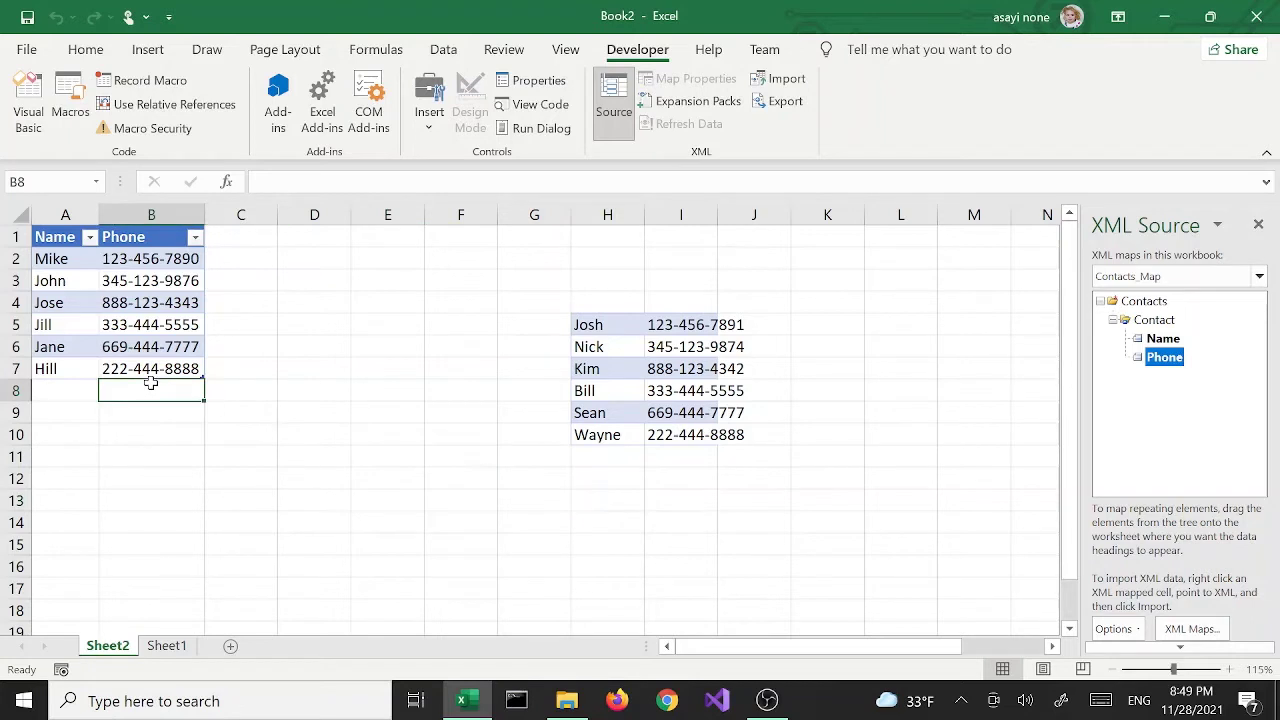
Add a new row at the end of the Name and Phone table and paste a copy of H5:I10 starting at A8.
click(163, 370)
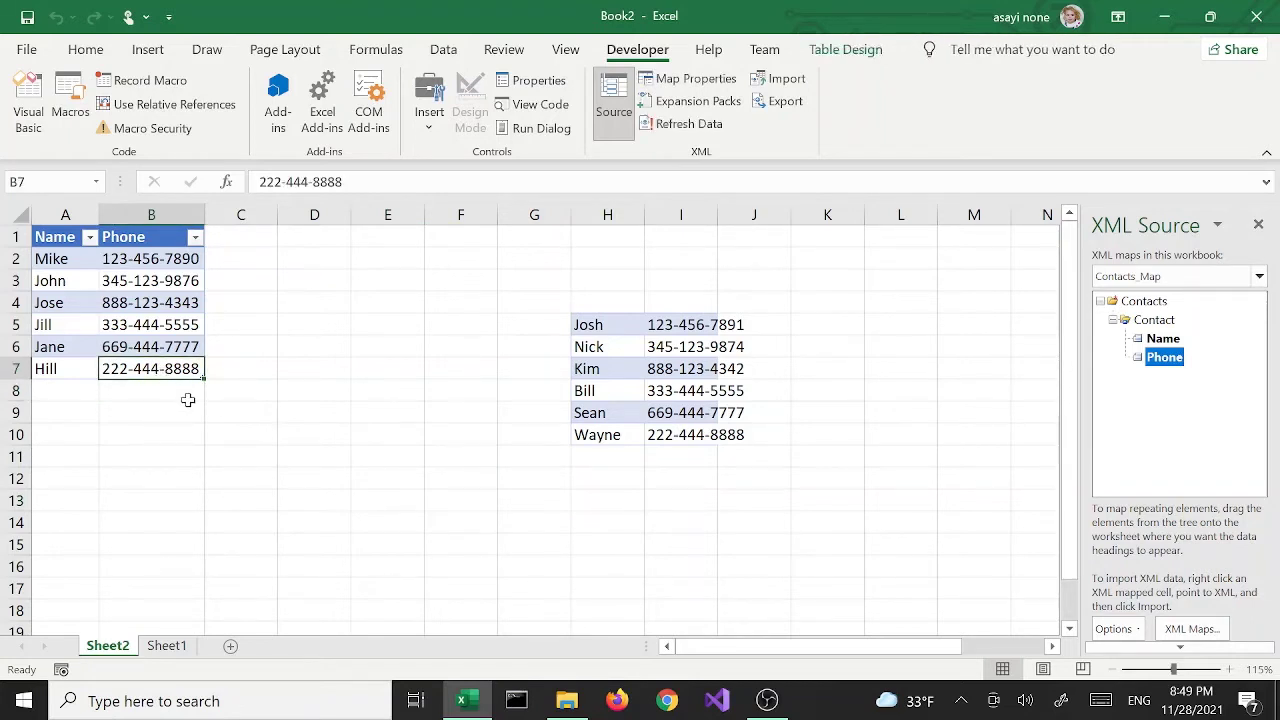
key(Tab)
drag(606, 337, 675, 434)
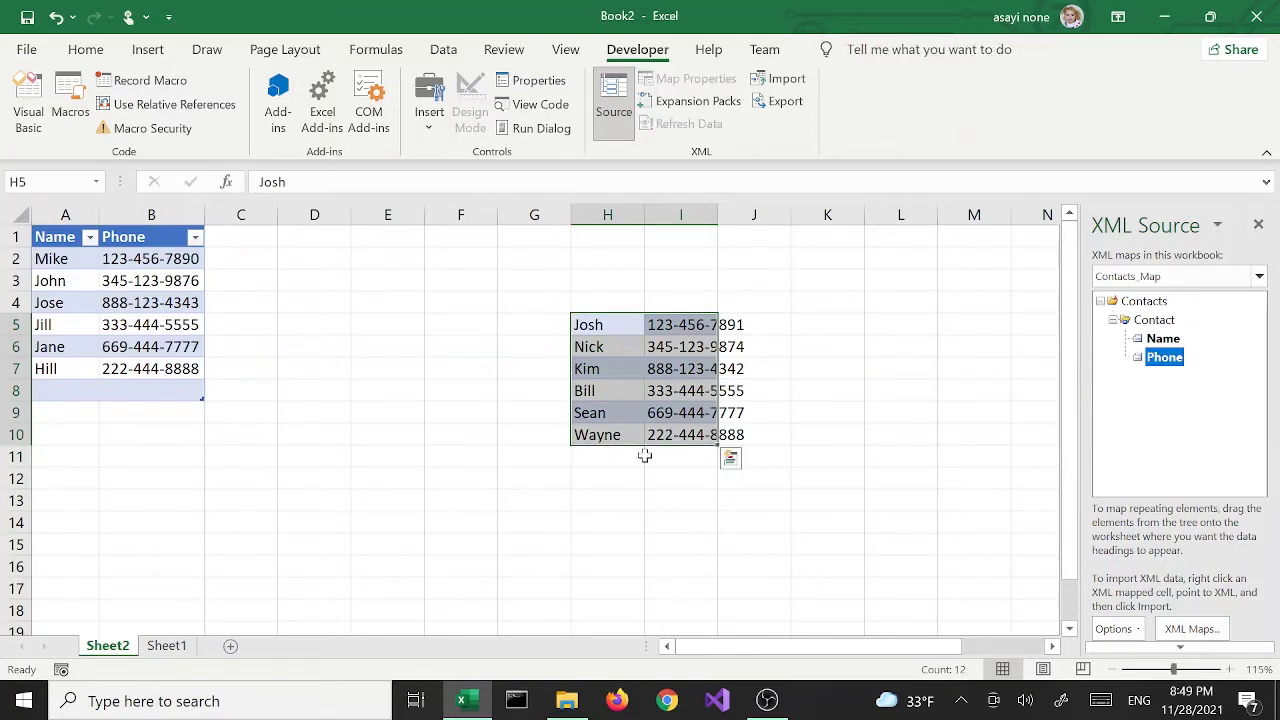
key(ctrl+c)
click(63, 394)
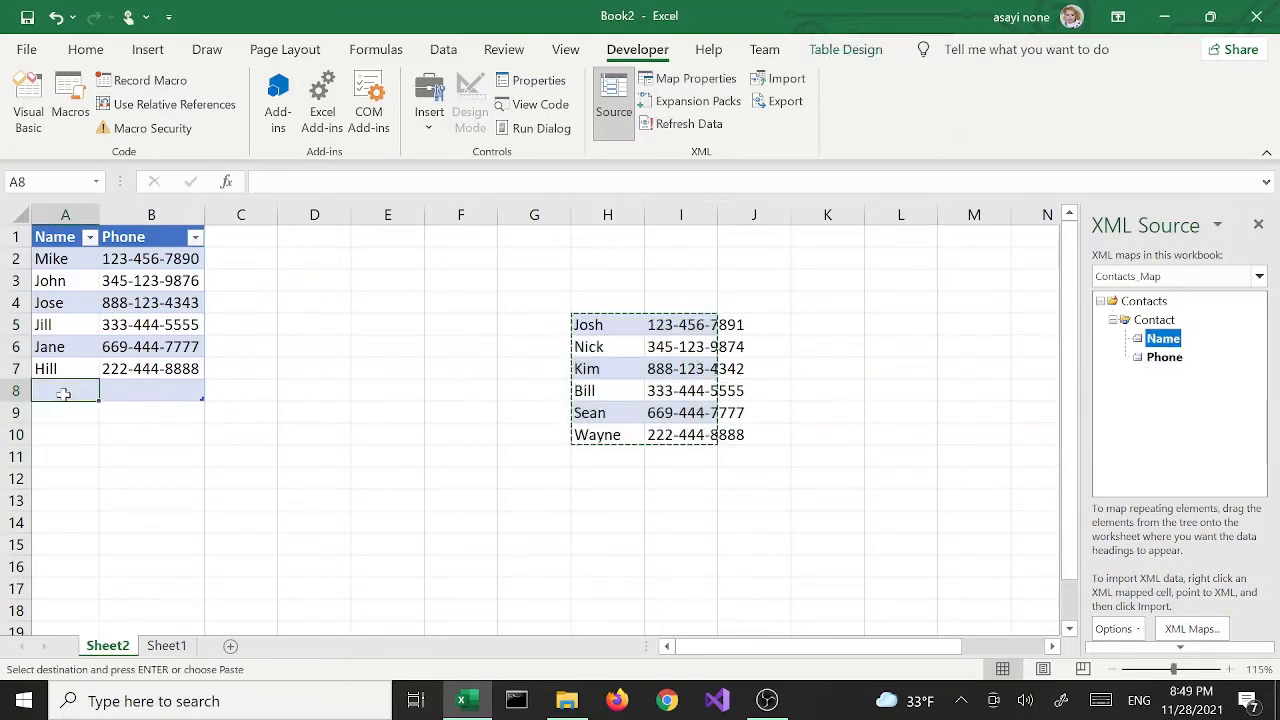
key(ctrl+v)
click(300, 428)
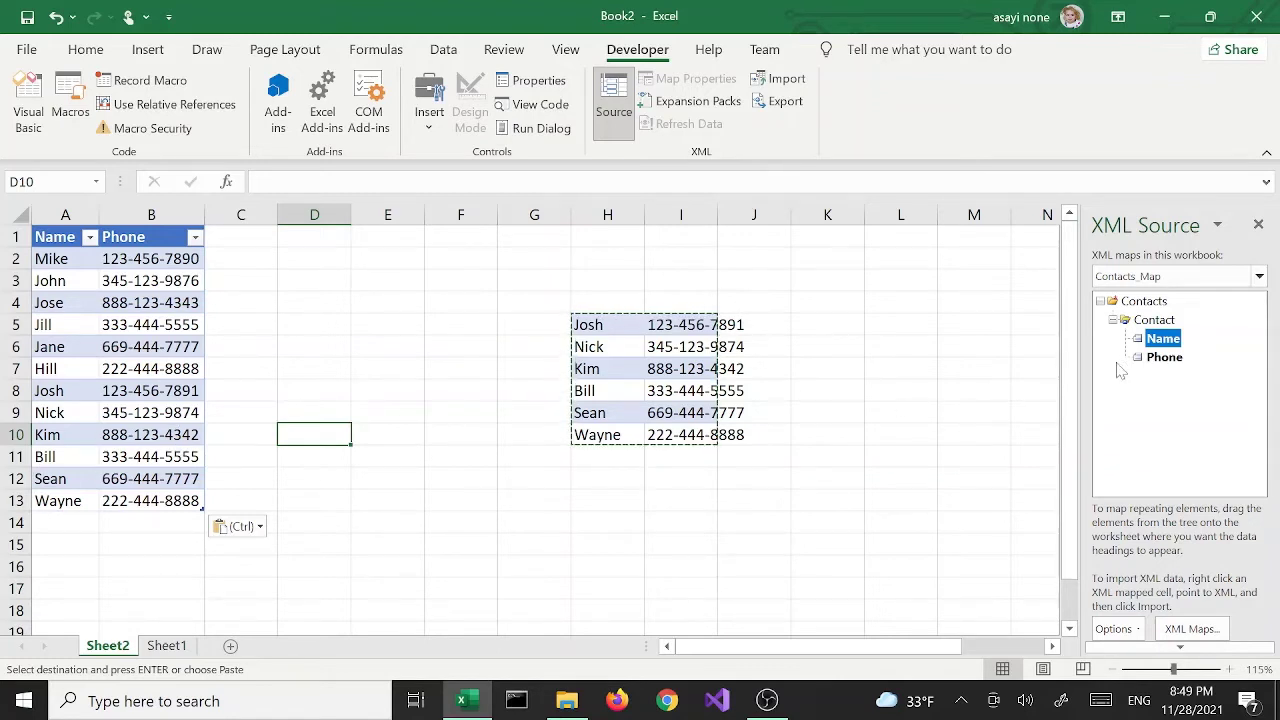
Check which table cells are mapped to the Phone, Name and Contact elements of Contacts_Map.
click(1166, 360)
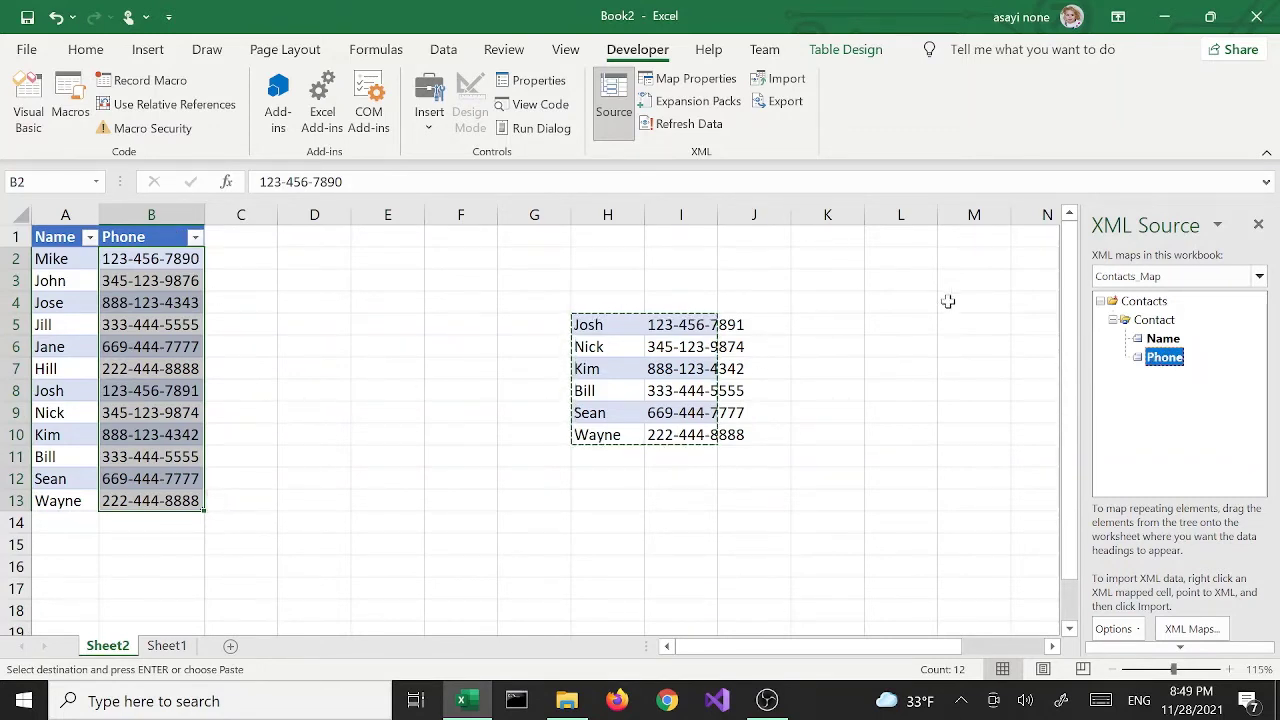
click(1174, 342)
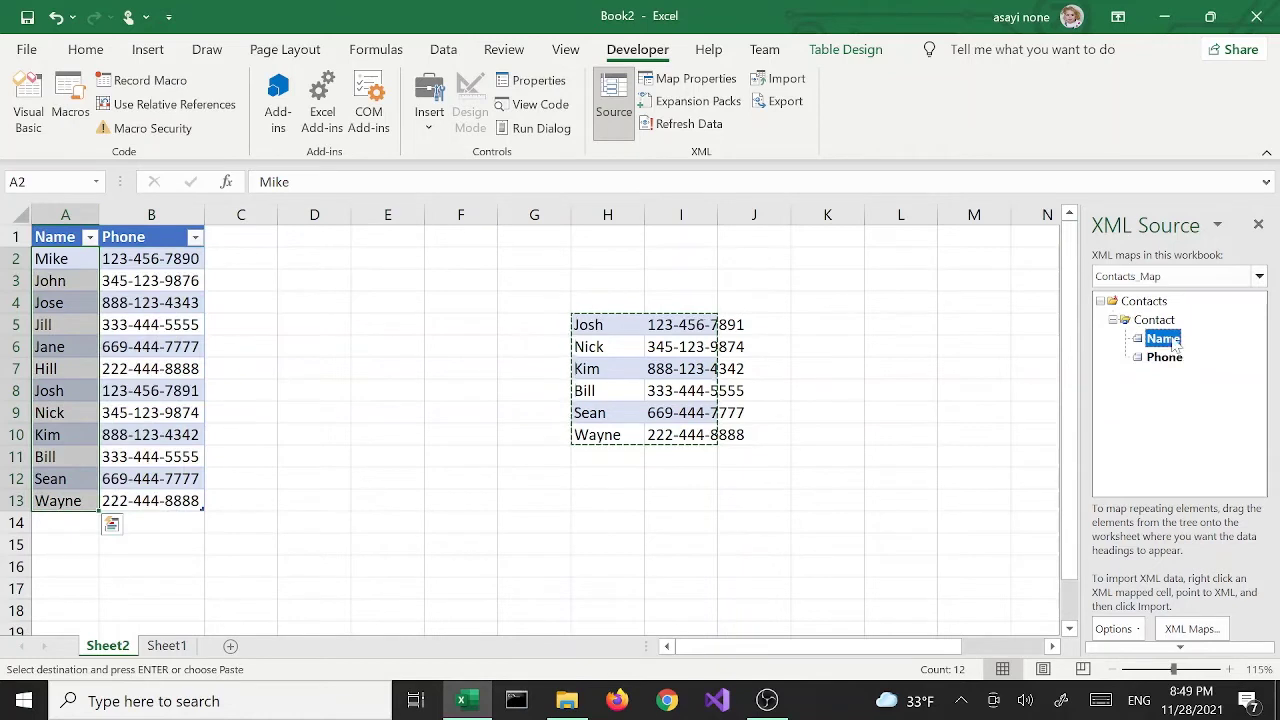
click(1152, 322)
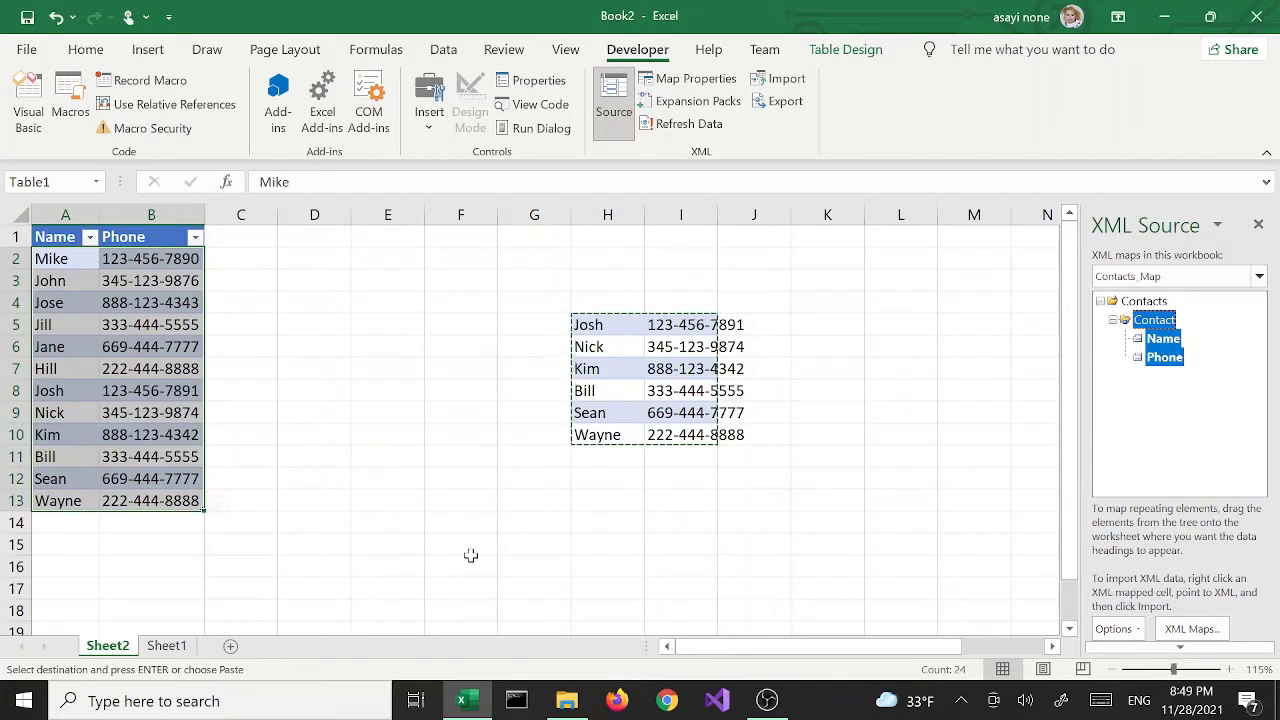
click(543, 502)
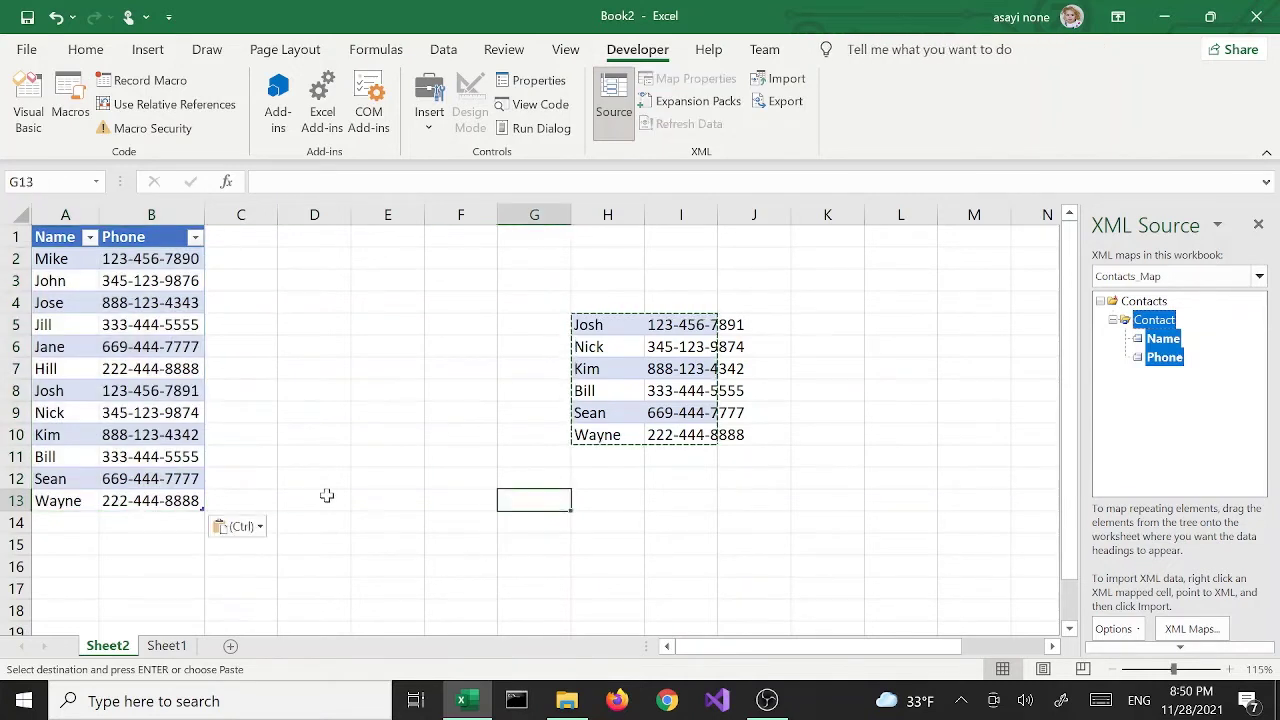
click(285, 474)
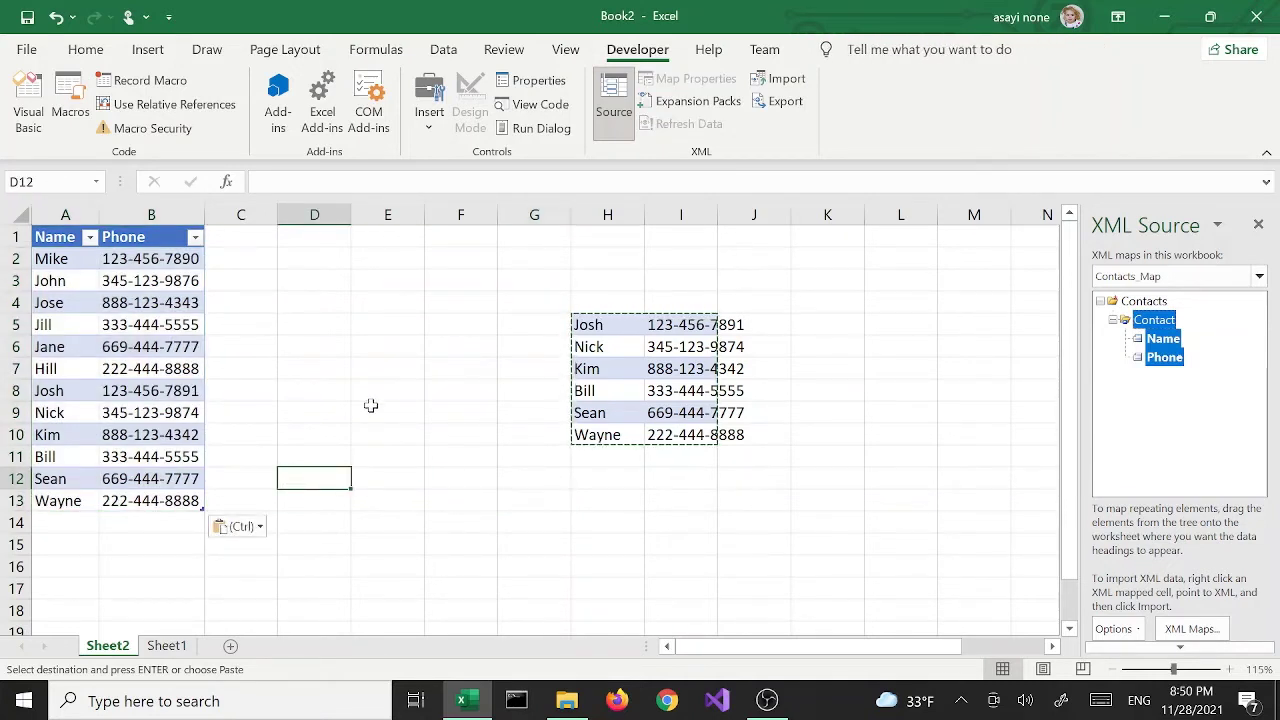
Export the table's mapped XML data to the Desktop xml folder as MyContacts.xml.
click(786, 104)
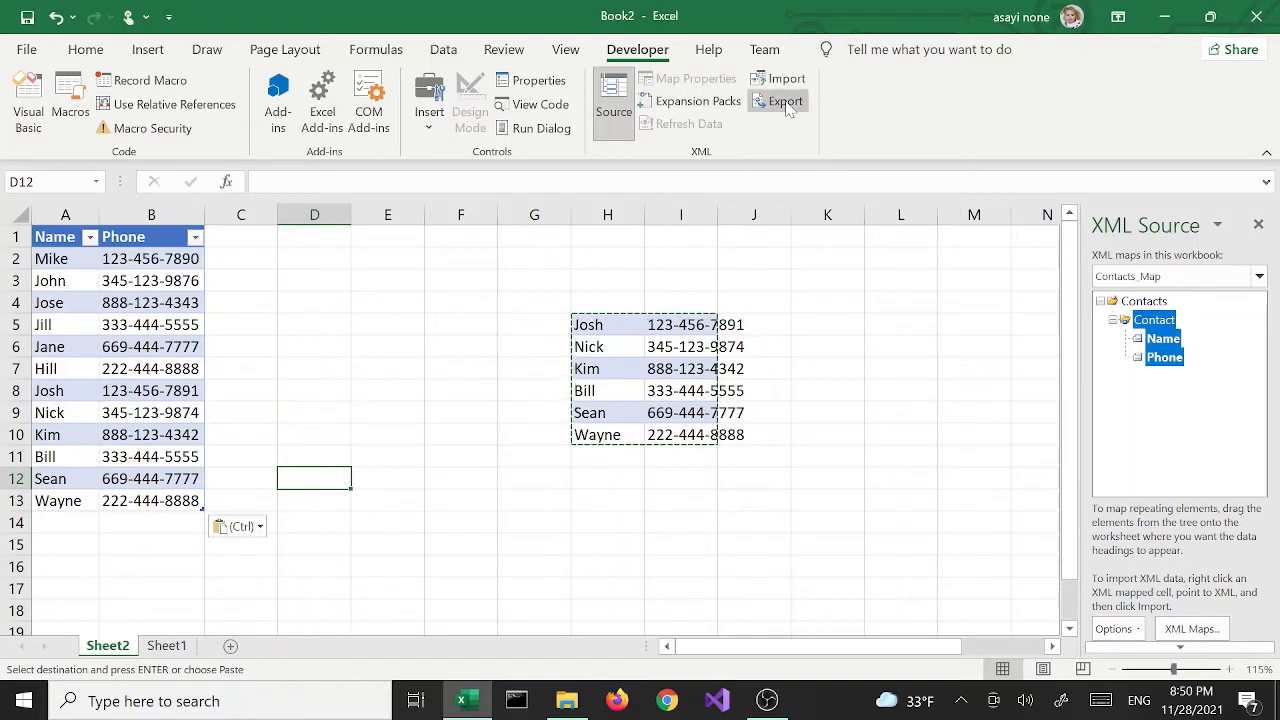
right_click(125, 392)
mouse_move(180, 538)
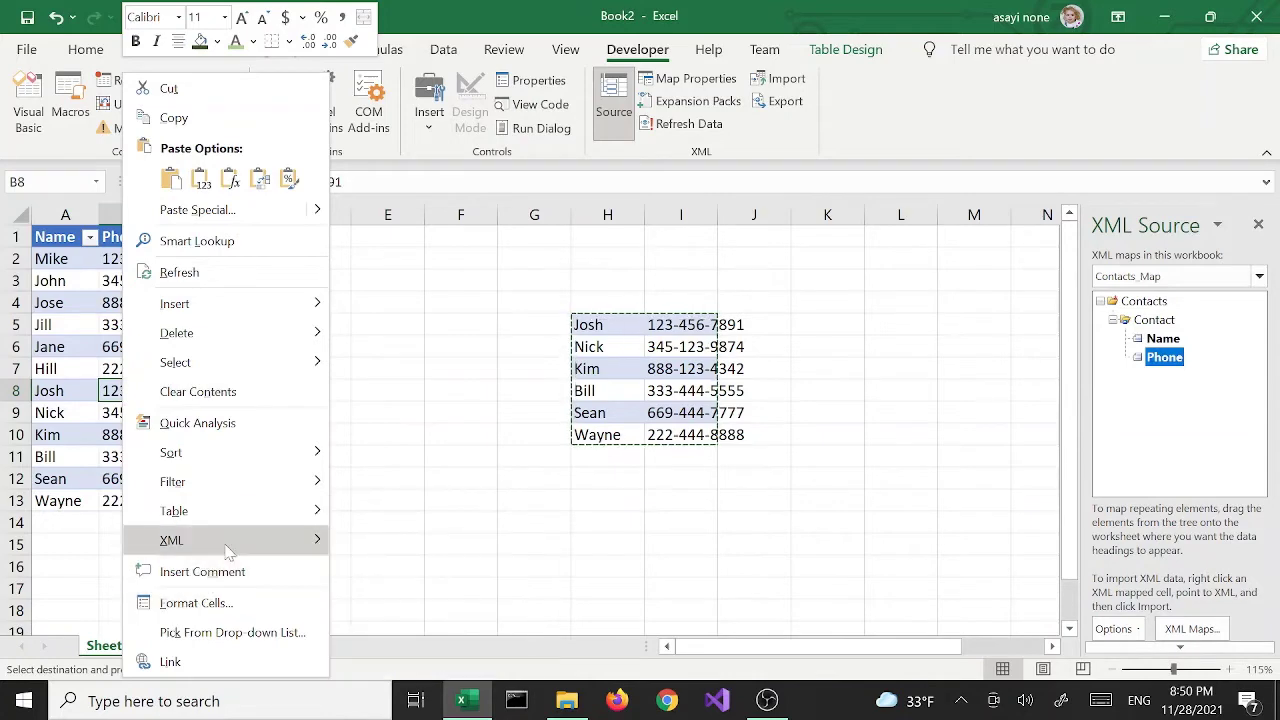
click(420, 542)
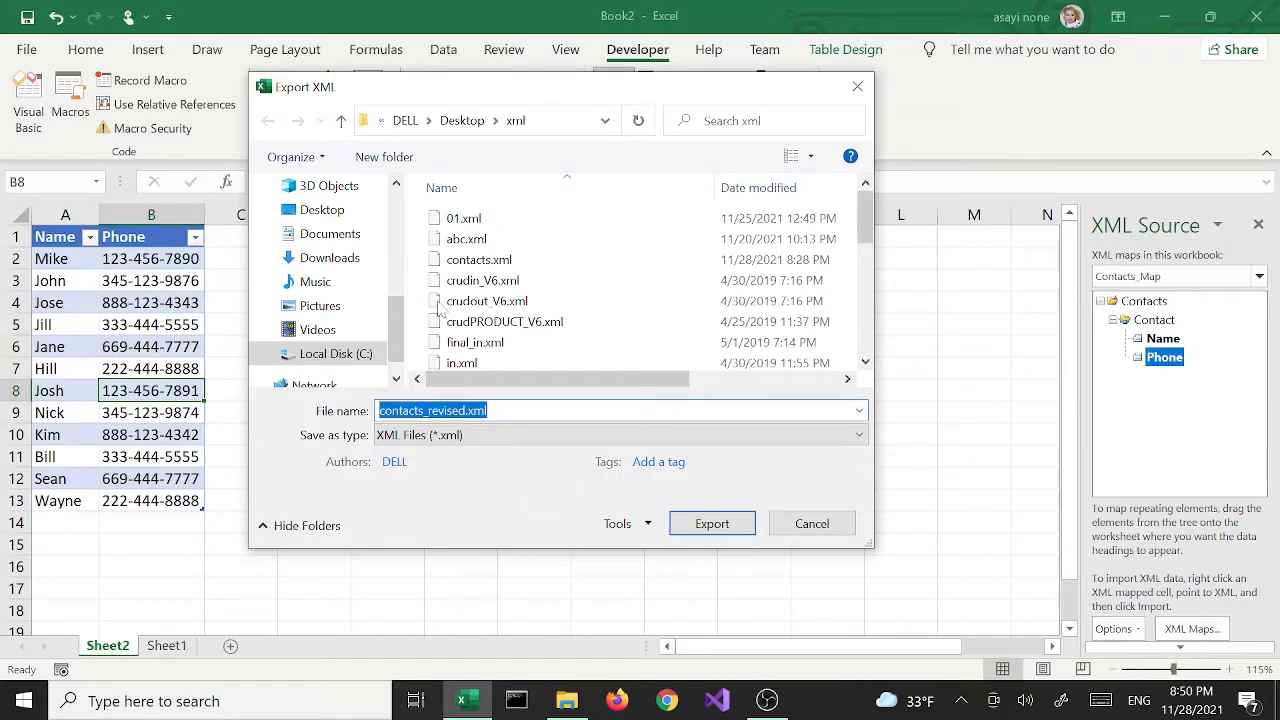
drag(399, 97, 444, 116)
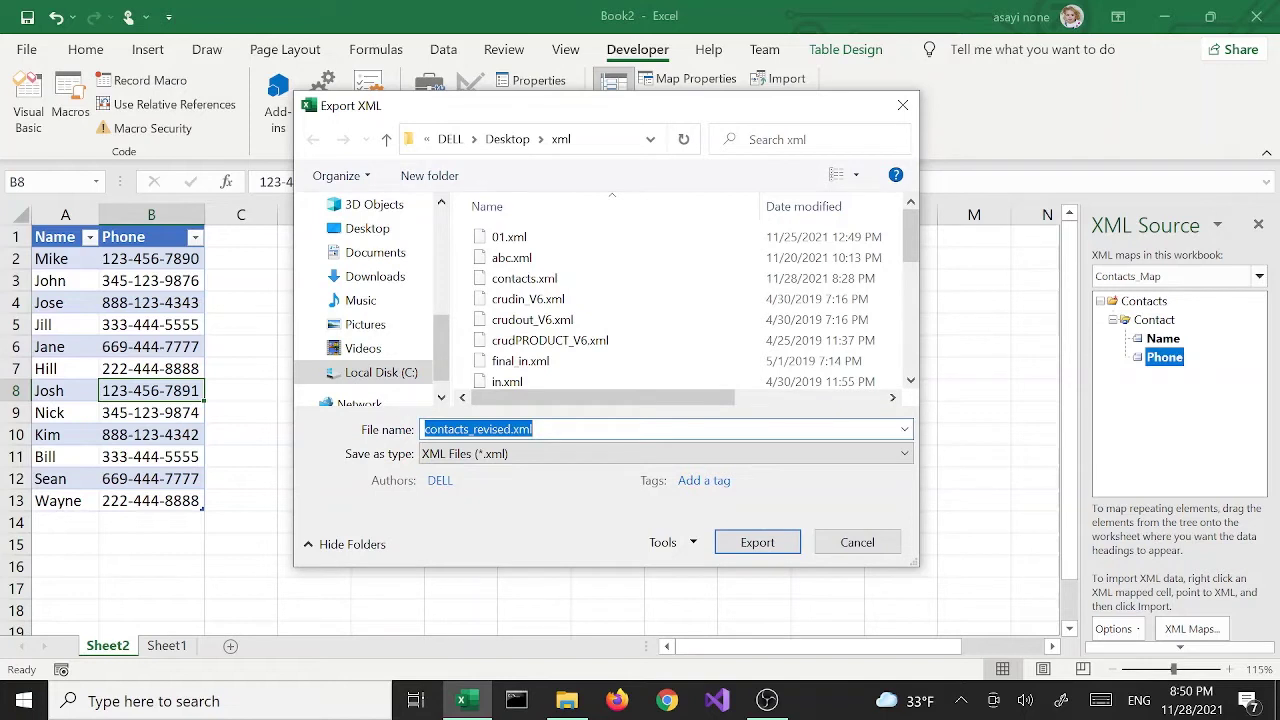
click(575, 280)
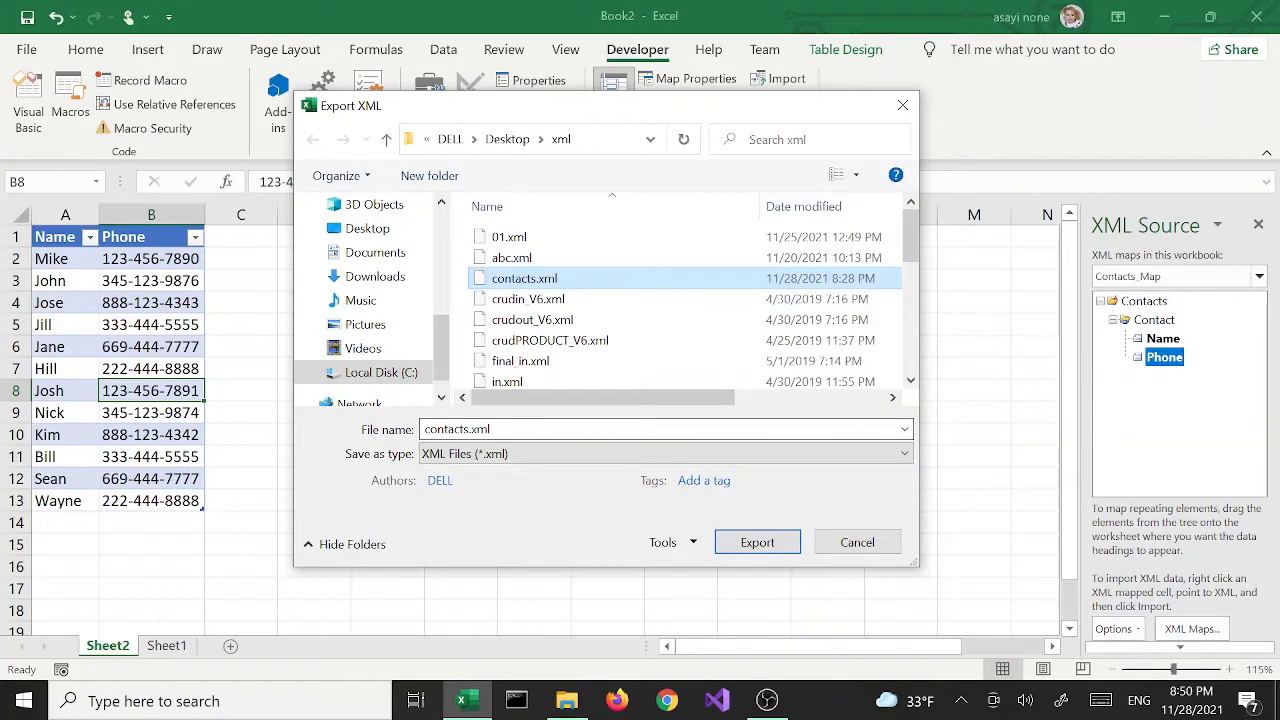
key(Tab)
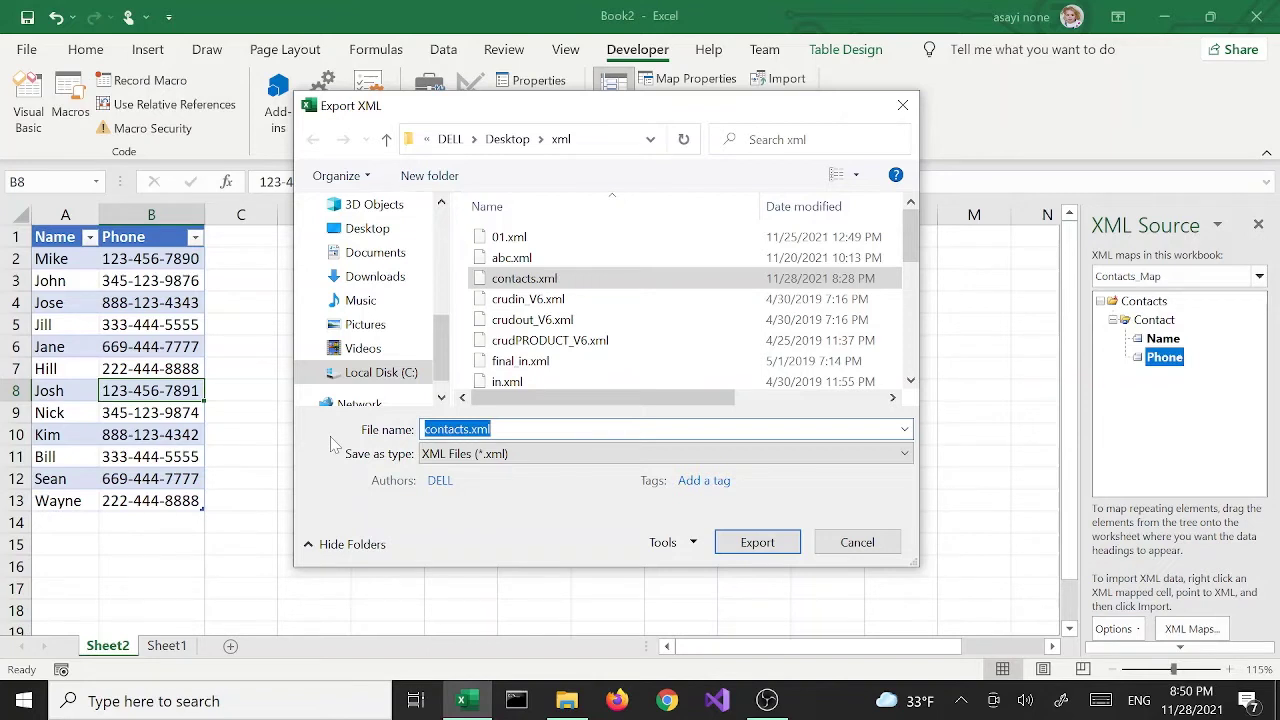
text(MyCon)
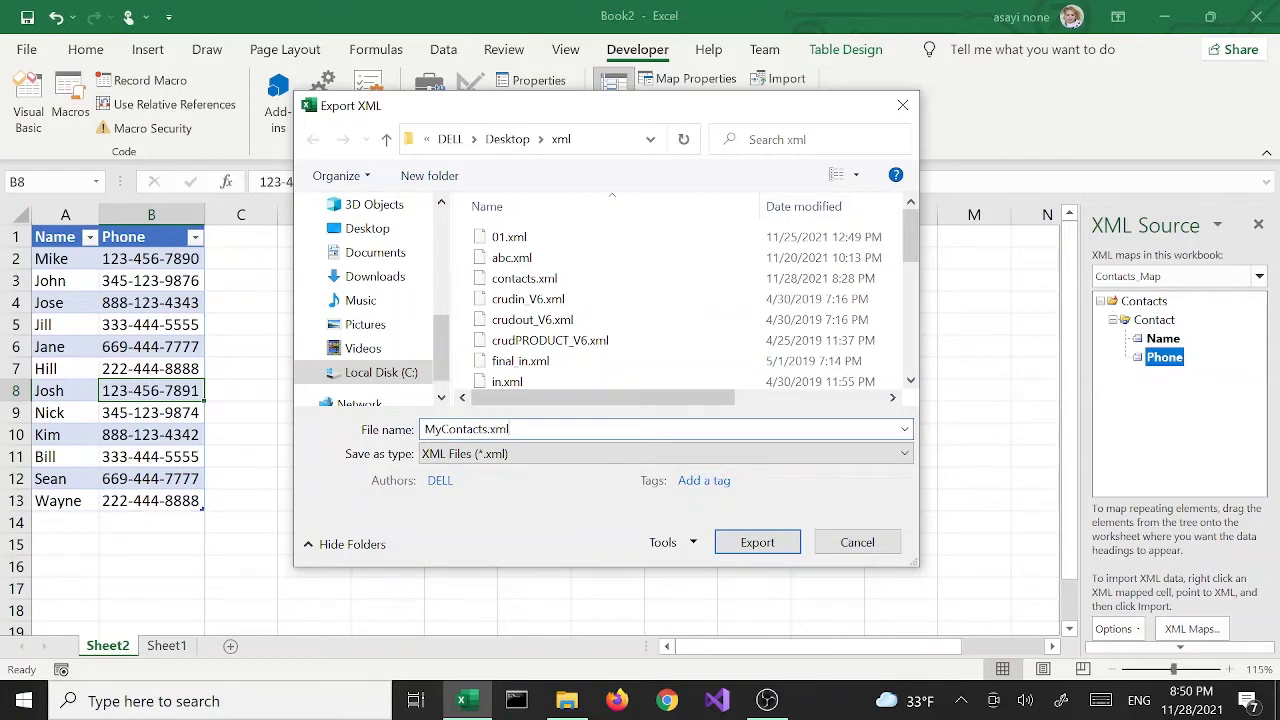
click(775, 553)
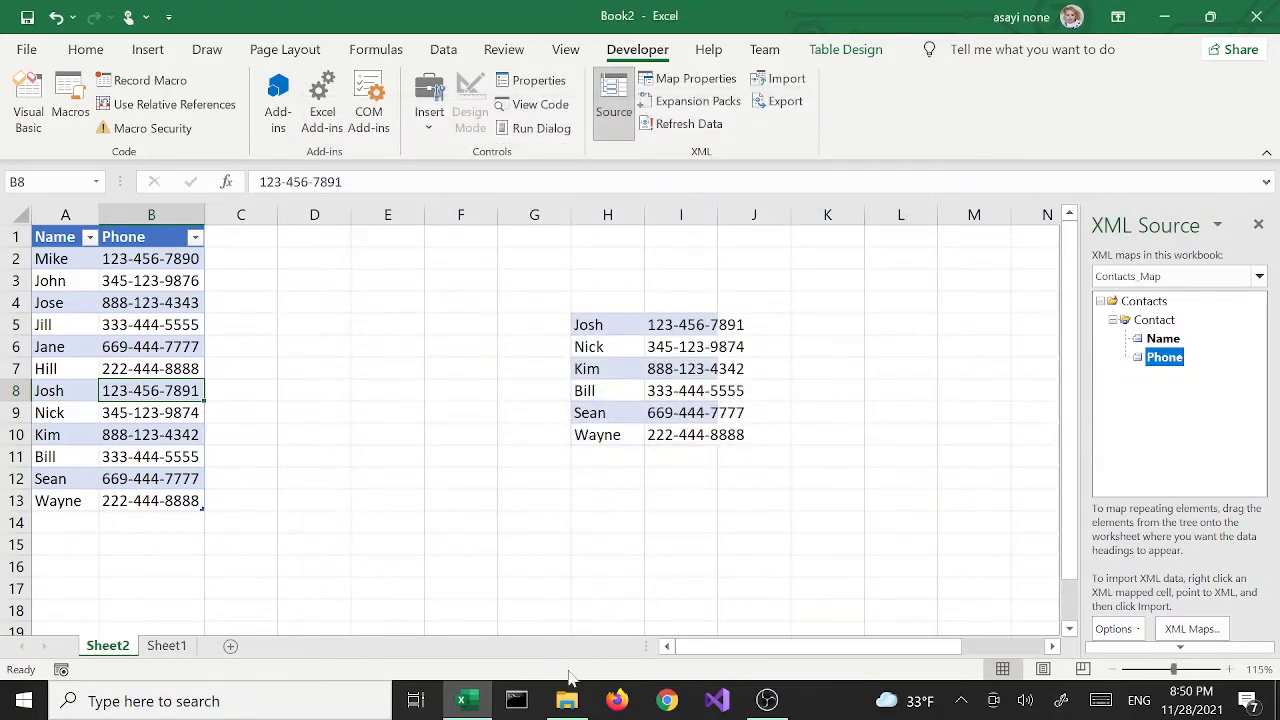
Open contacts.xml and MyContacts.xml from the xml folder in File Explorer, compare their contact entries, and return to the Excel workbook.
click(566, 704)
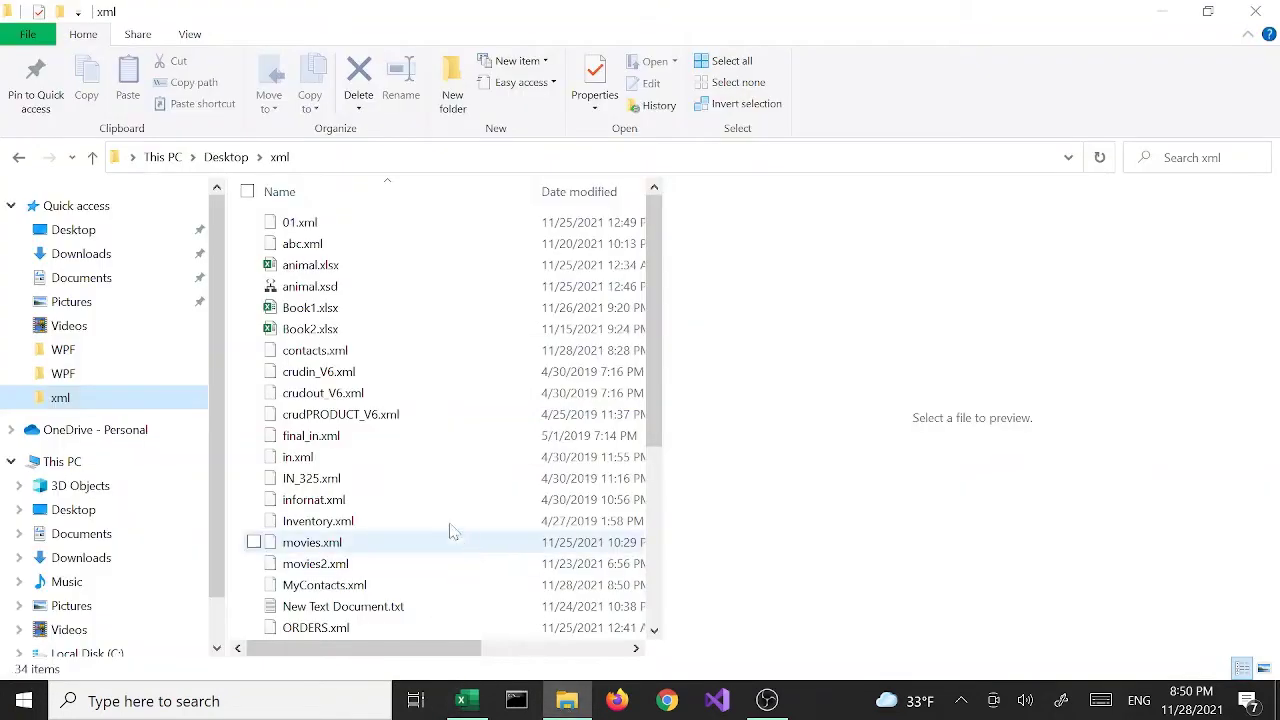
click(363, 352)
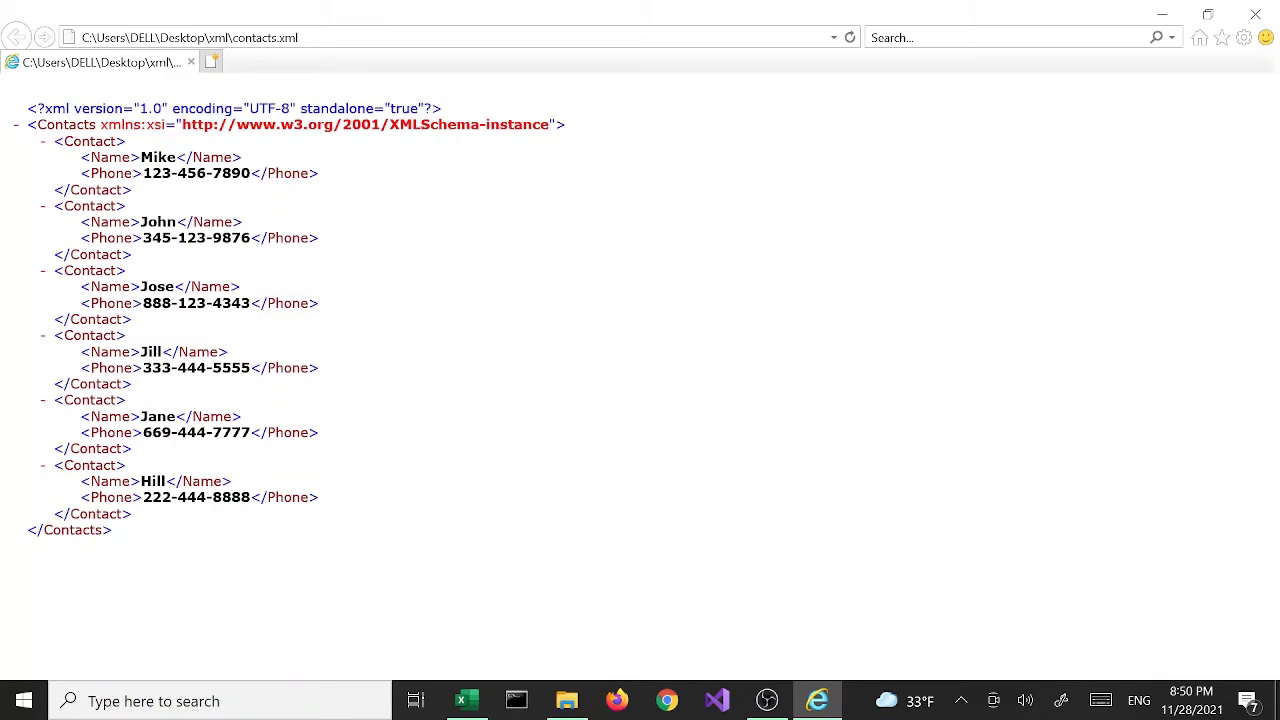
click(567, 700)
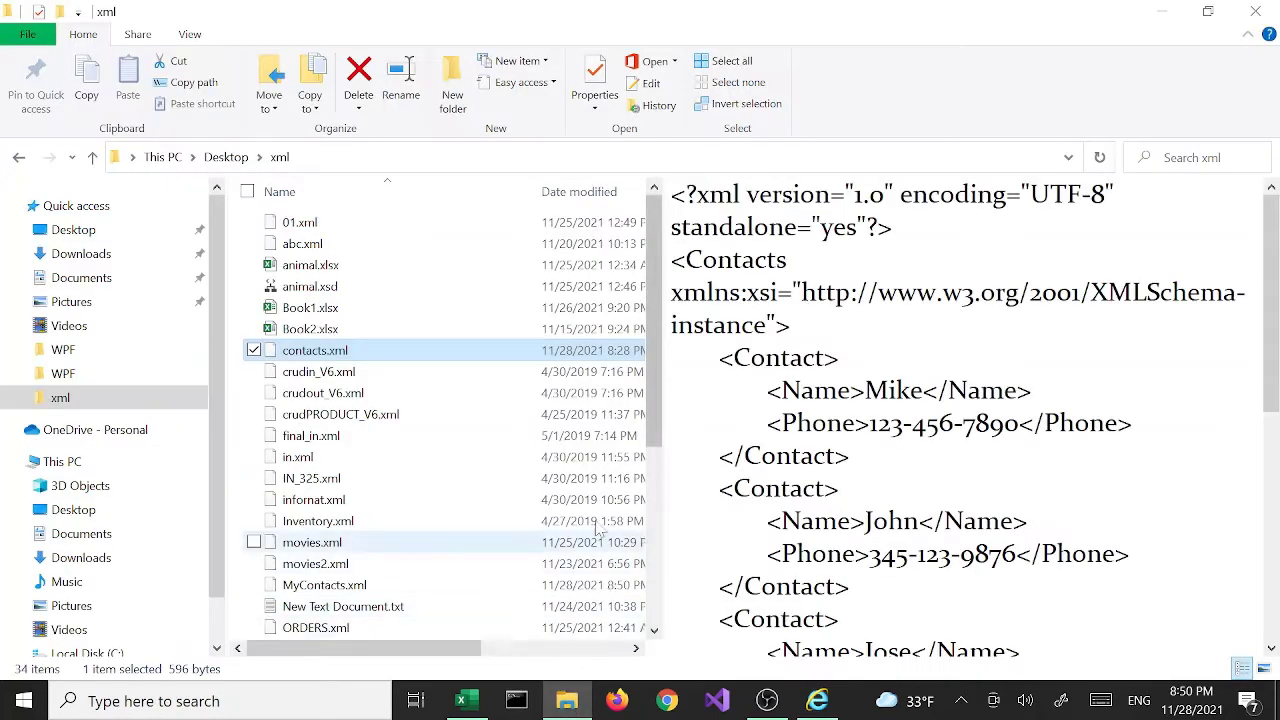
double_click(398, 586)
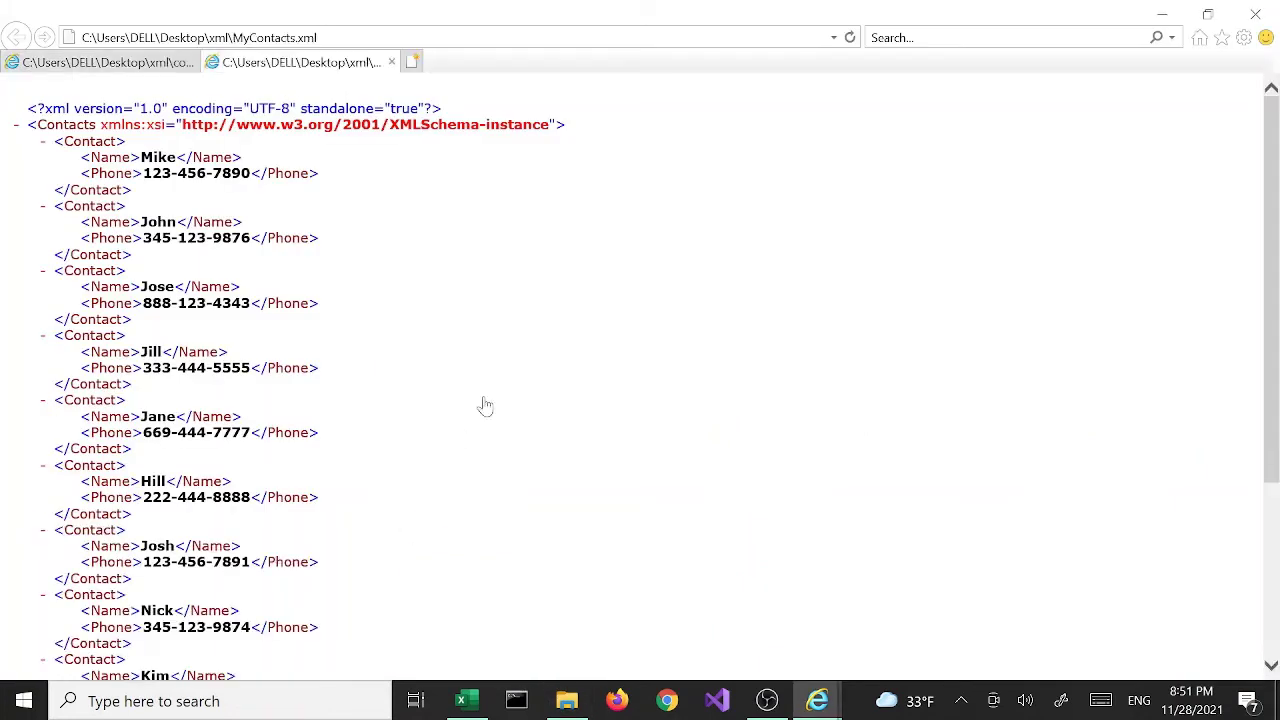
drag(1275, 238, 1248, 192)
drag(1270, 357, 1258, 189)
click(465, 700)
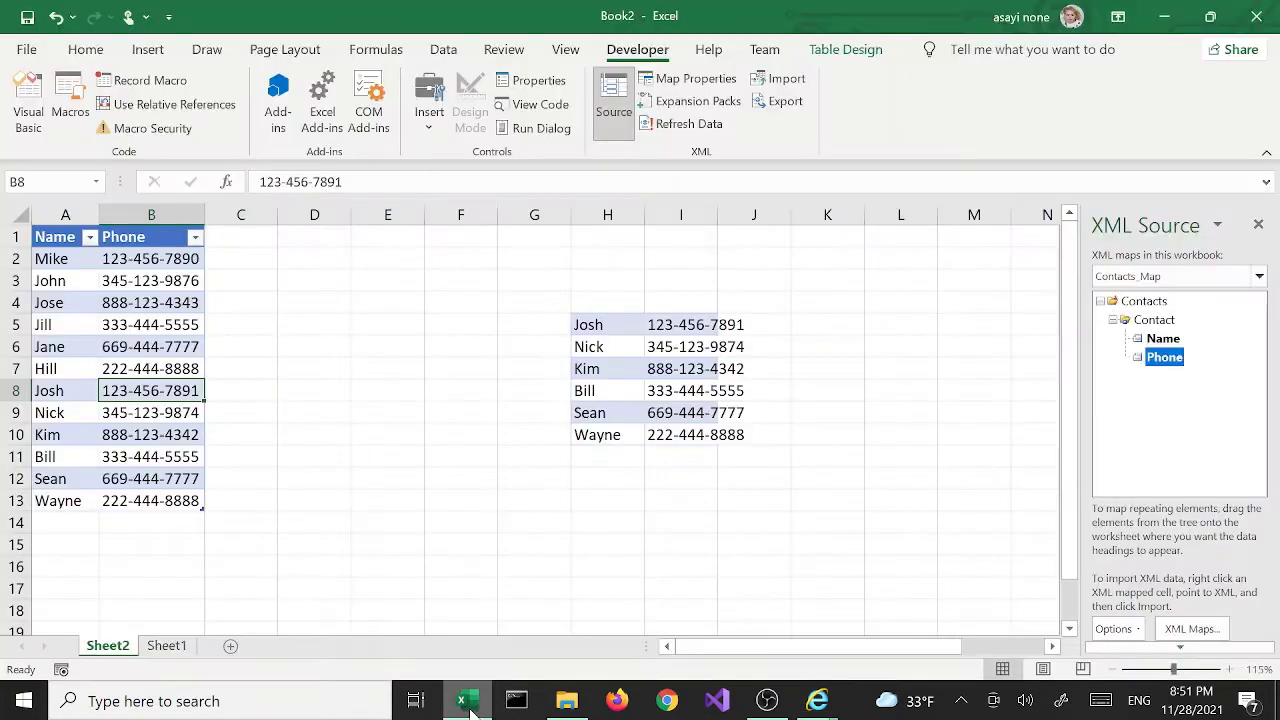
click(381, 517)
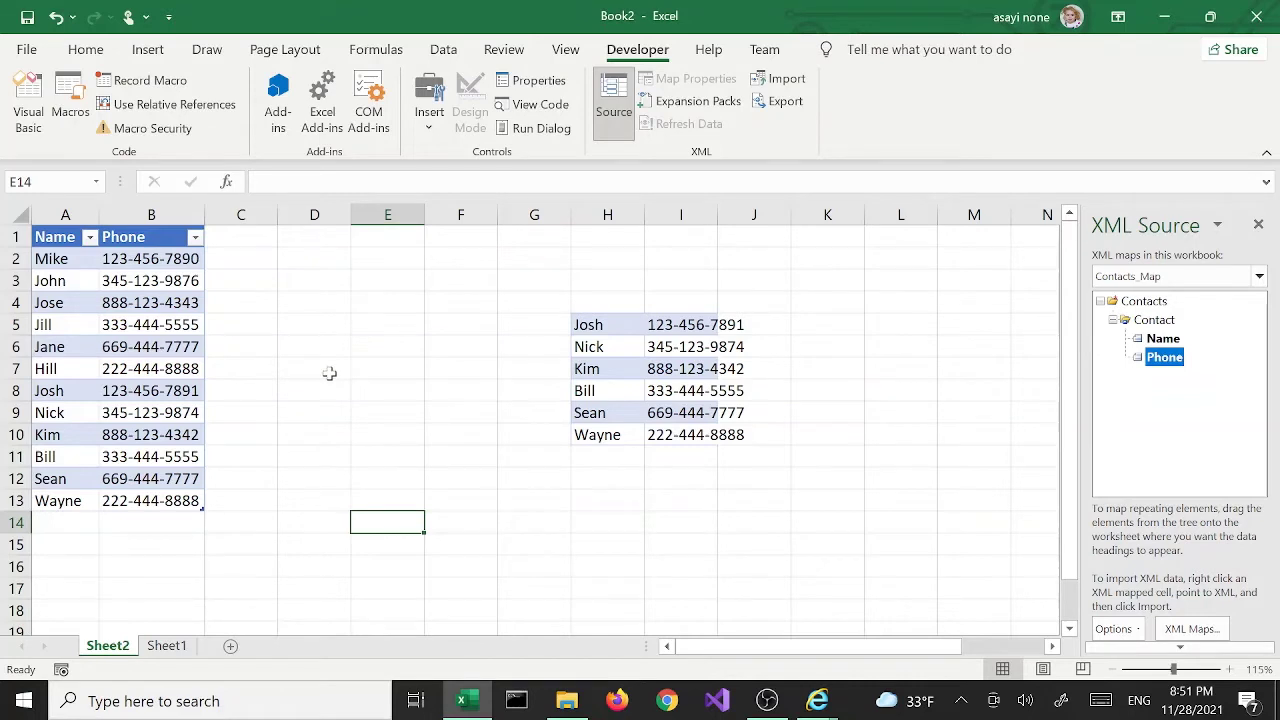
Refresh the XML data of the mapped Name and Phone table on Sheet2.
click(280, 479)
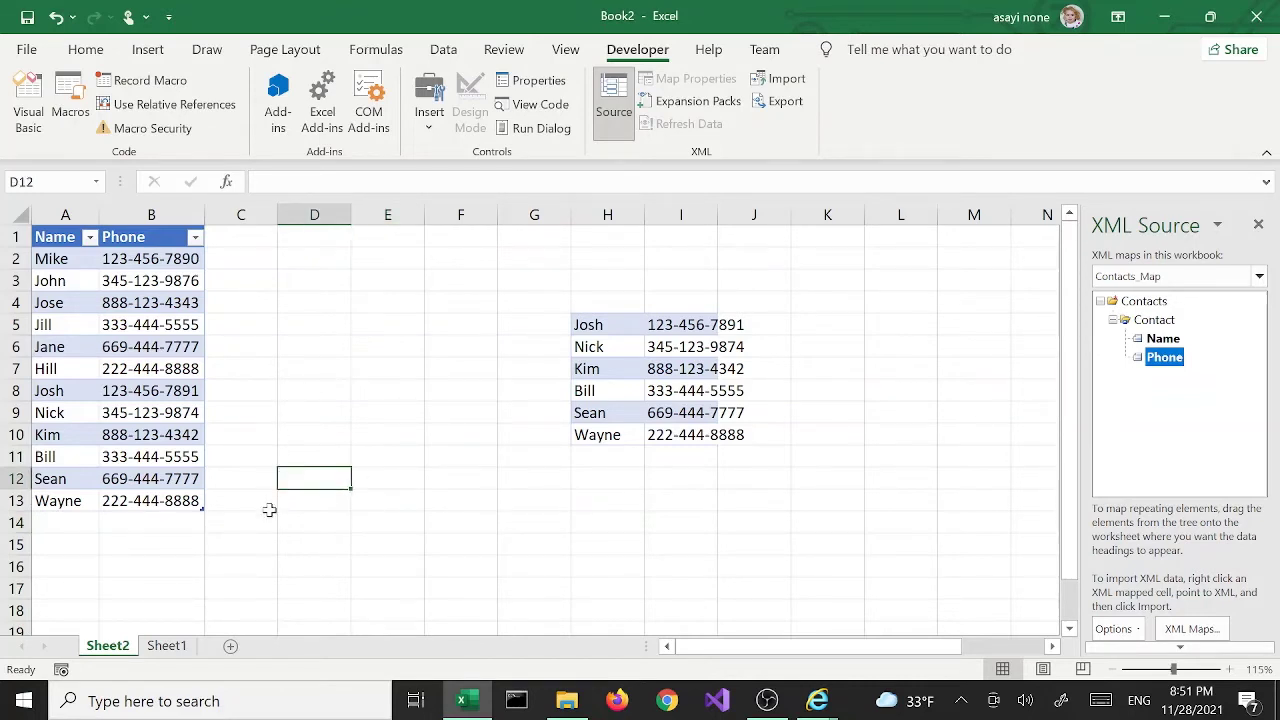
click(266, 388)
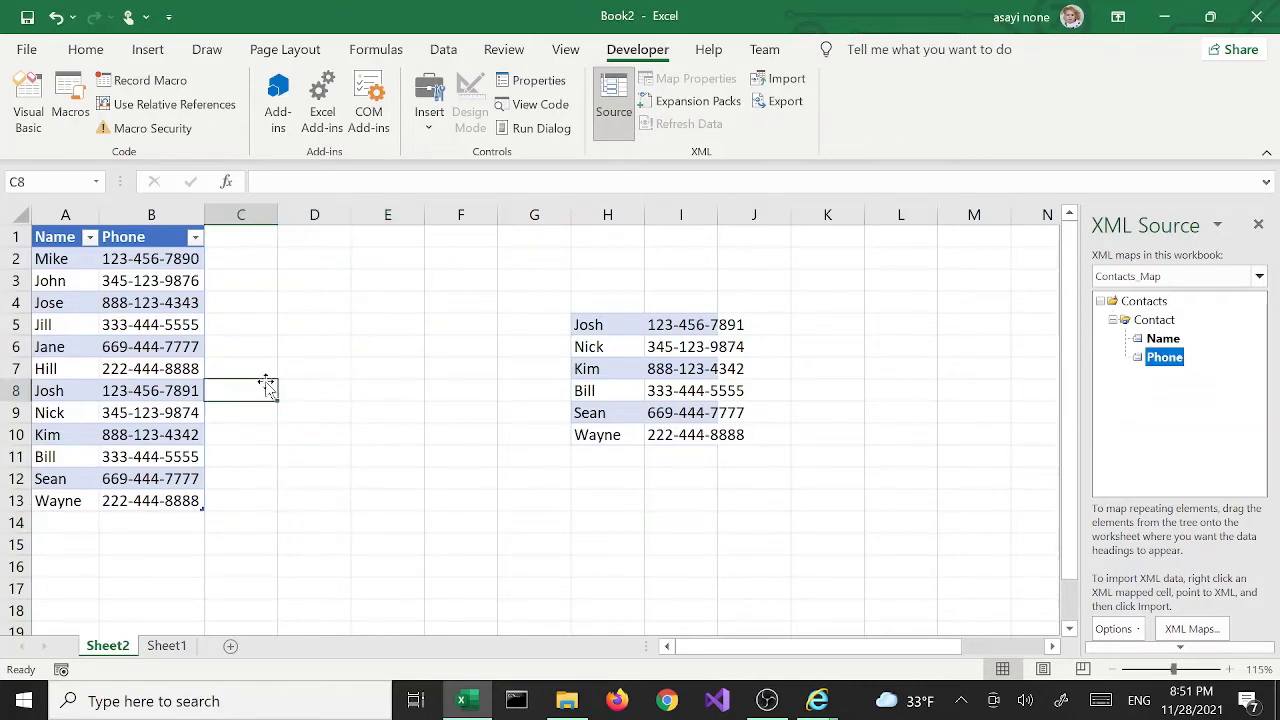
click(143, 478)
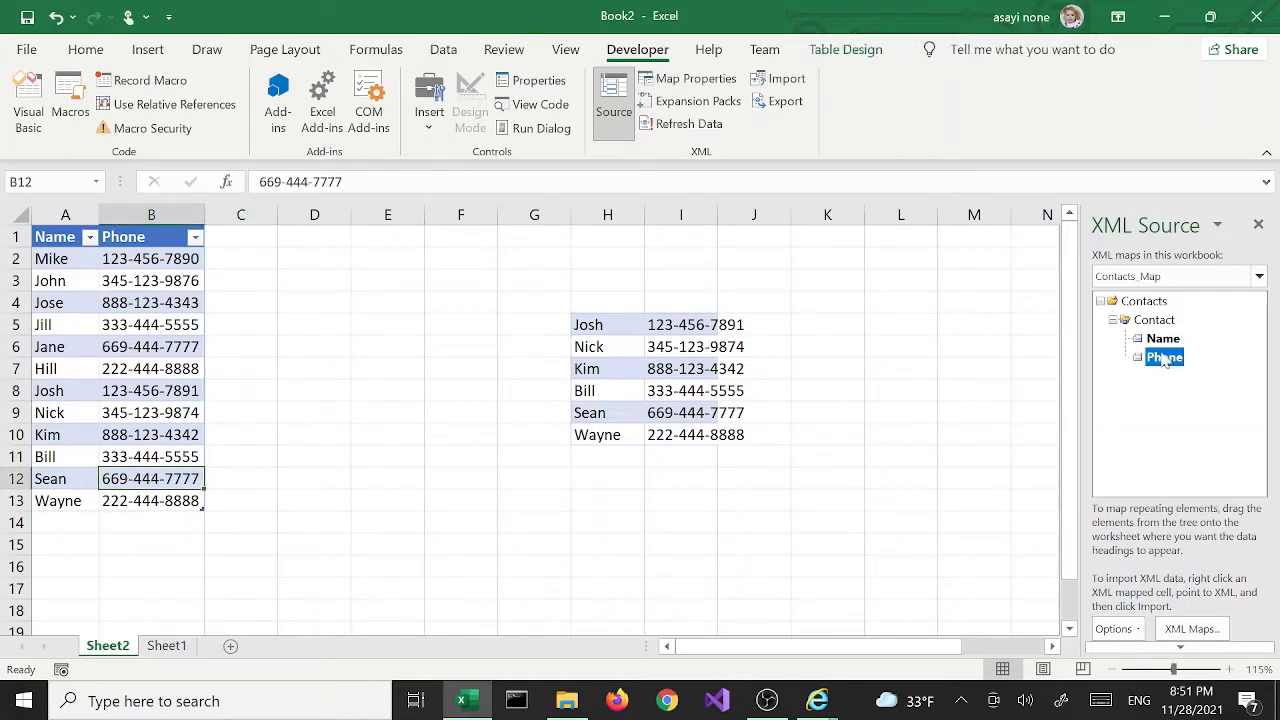
click(678, 124)
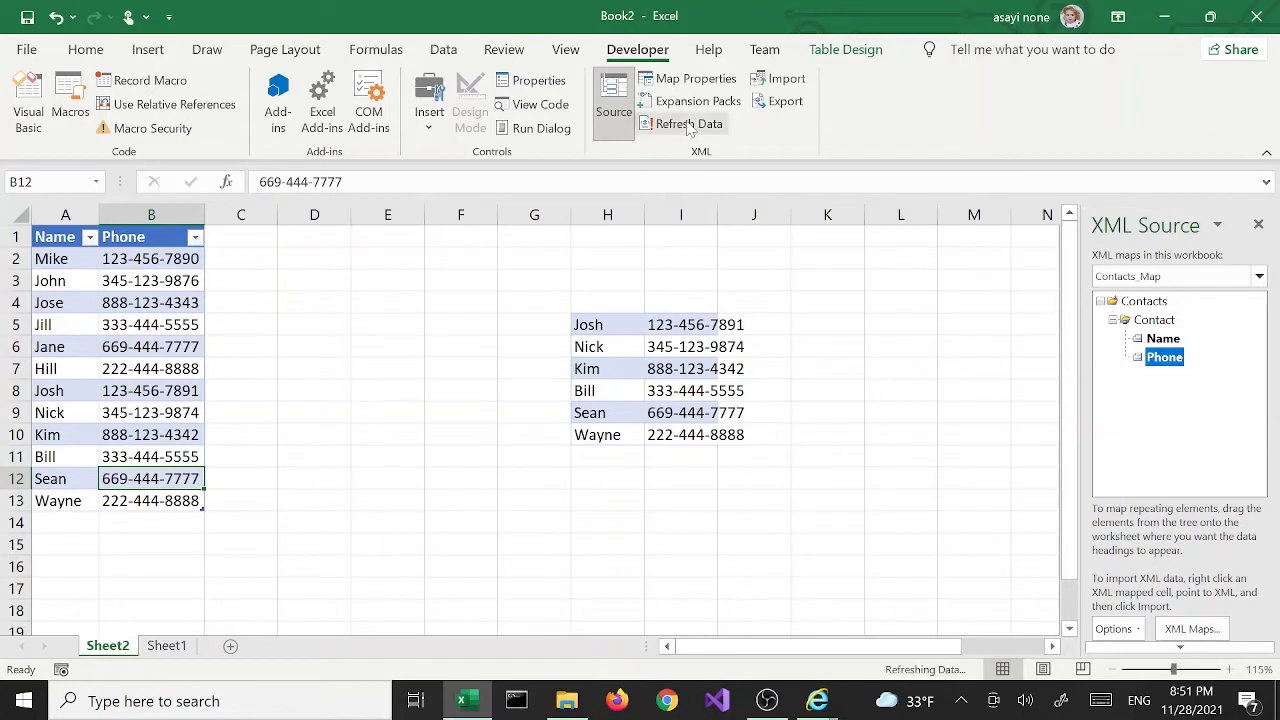
click(150, 352)
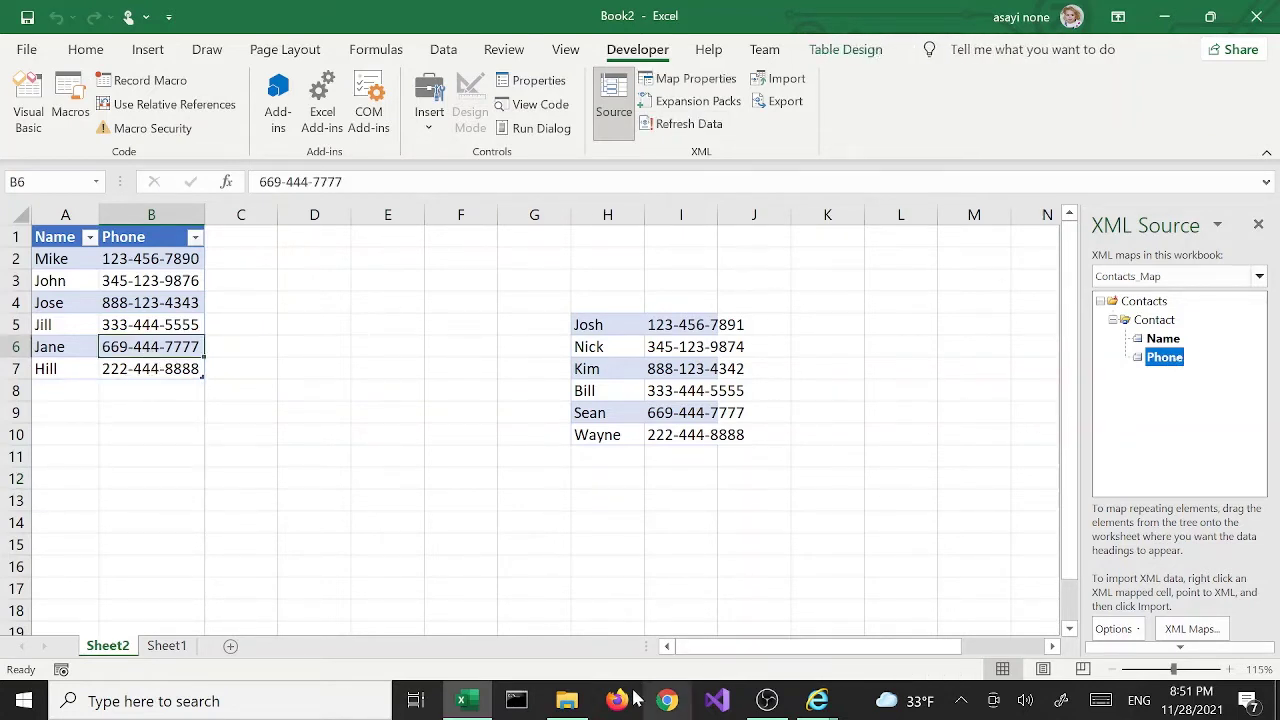
Check MyContacts.xml in the xml folder in File Explorer and return to the Excel workbook.
click(567, 700)
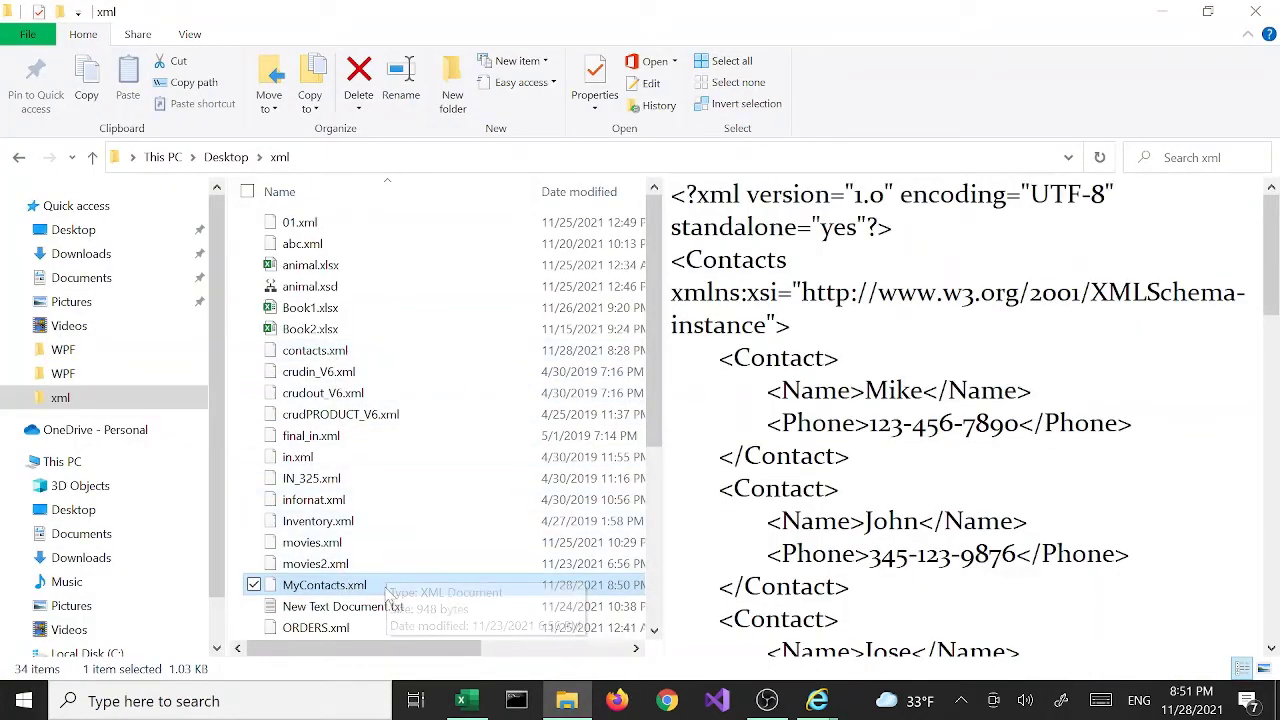
key(F2)
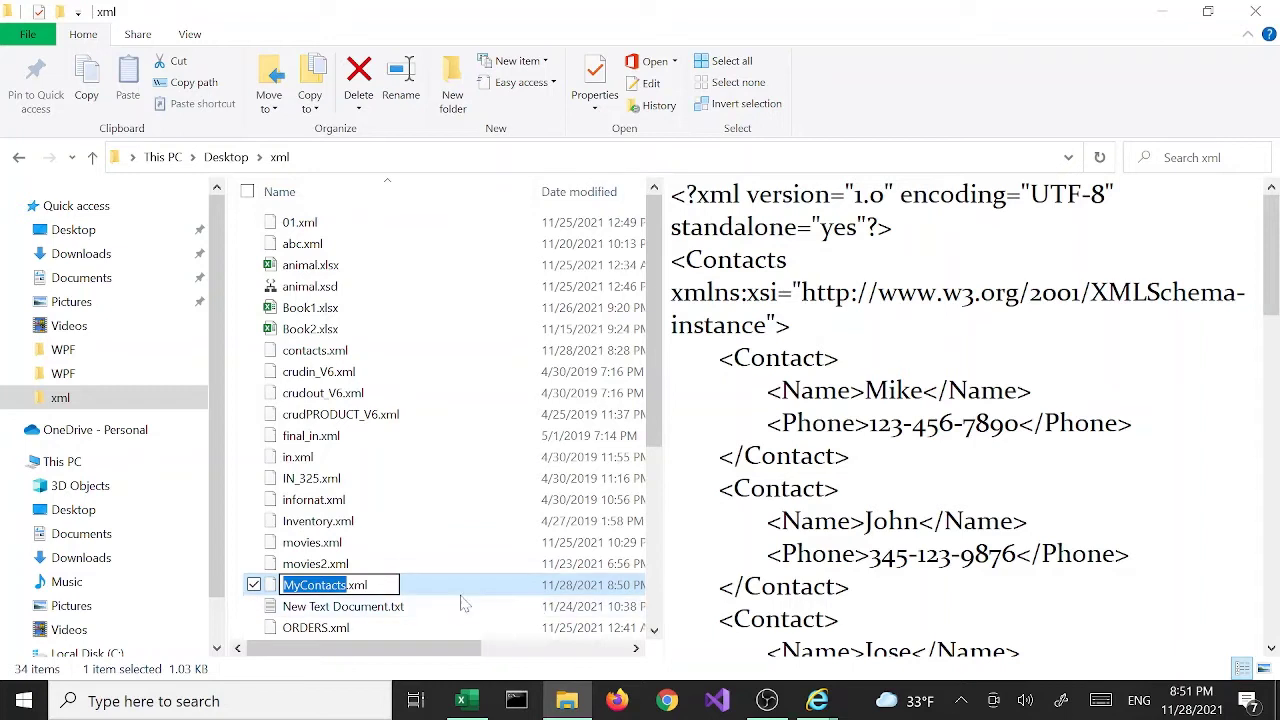
click(491, 587)
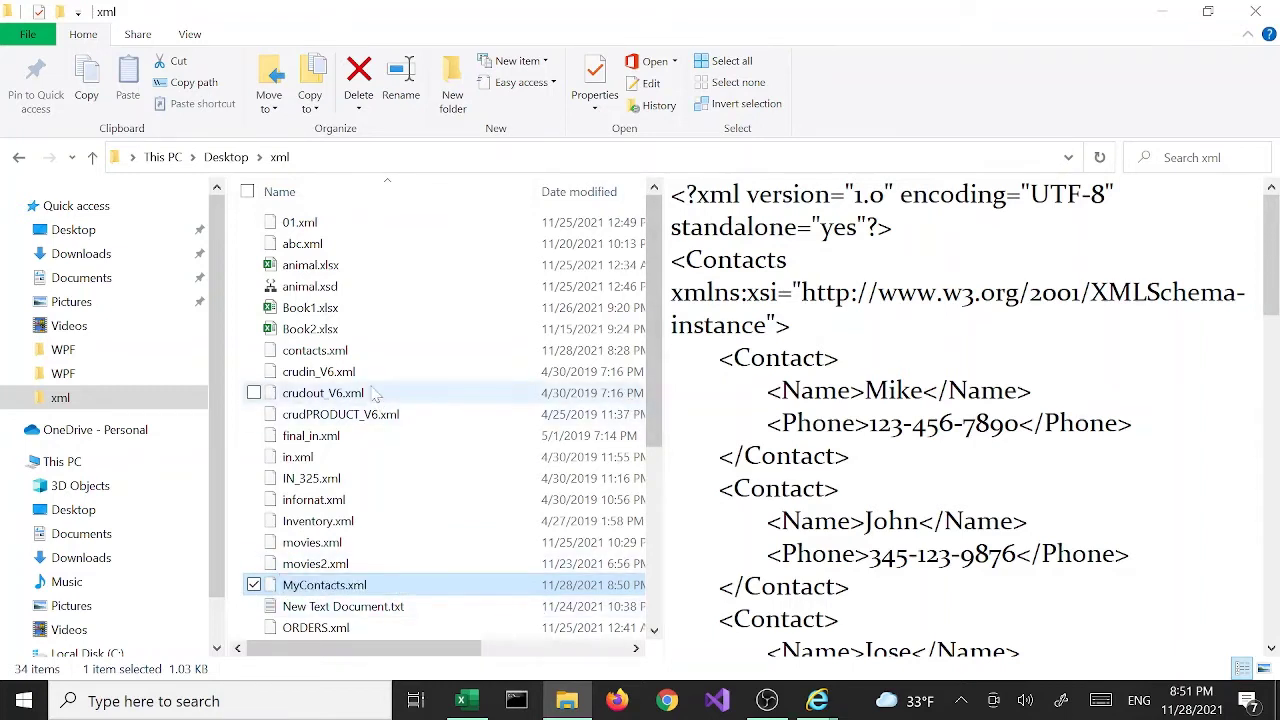
click(470, 705)
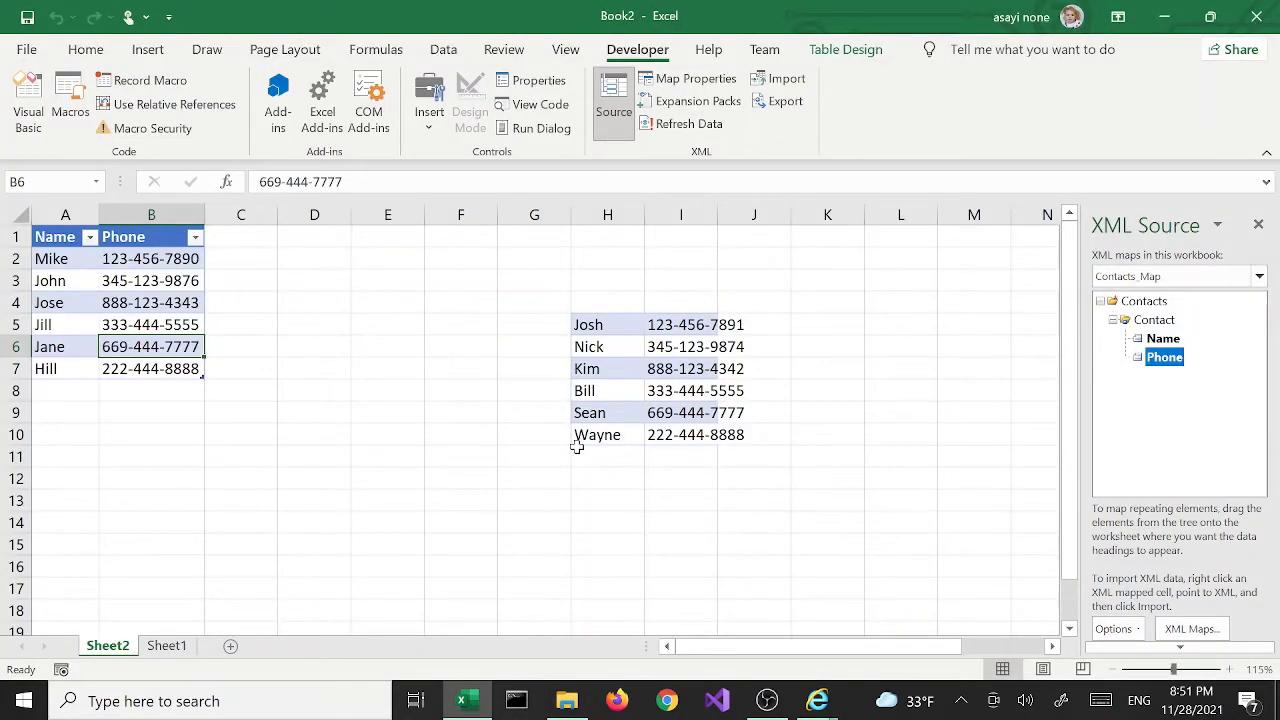
click(211, 411)
click(110, 368)
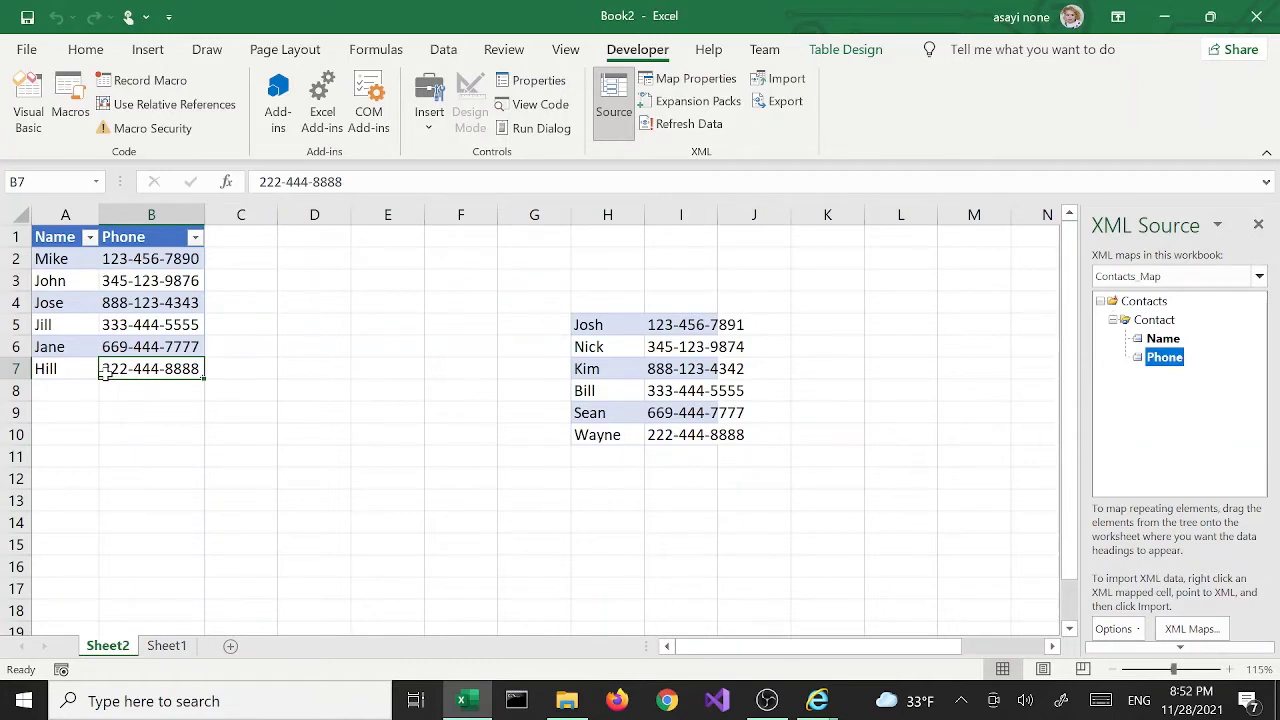
click(305, 531)
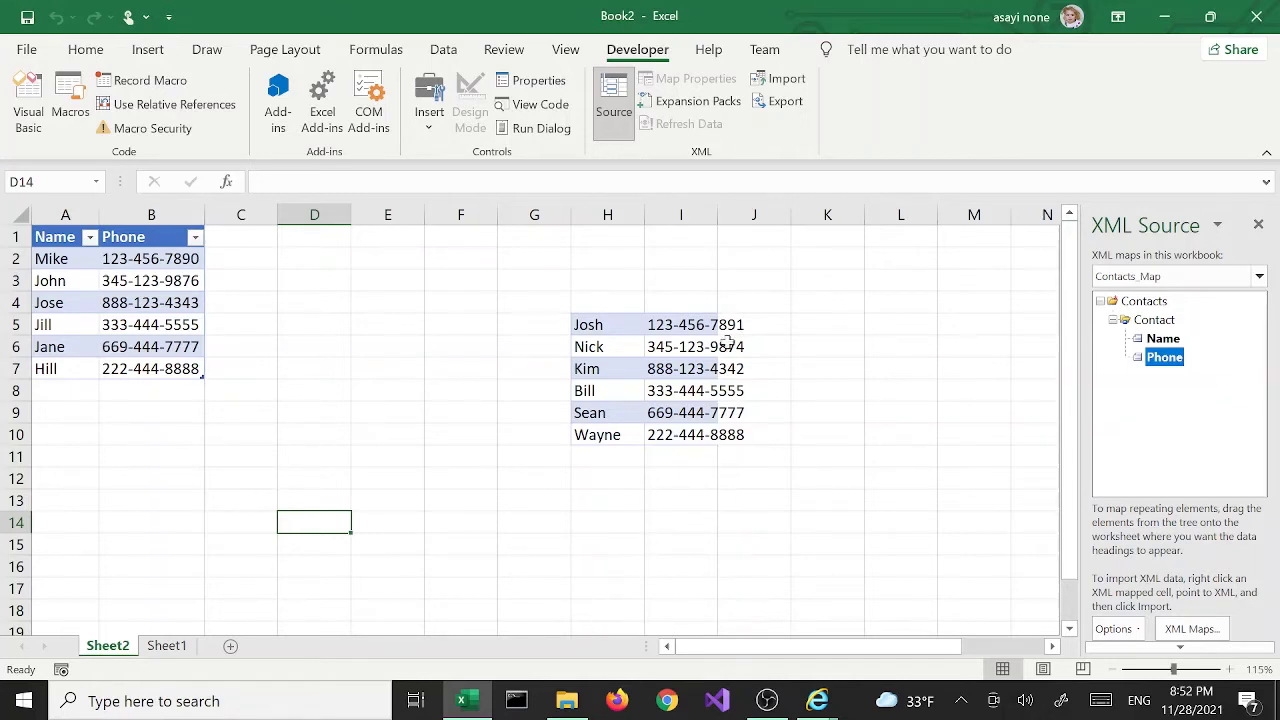
click(165, 647)
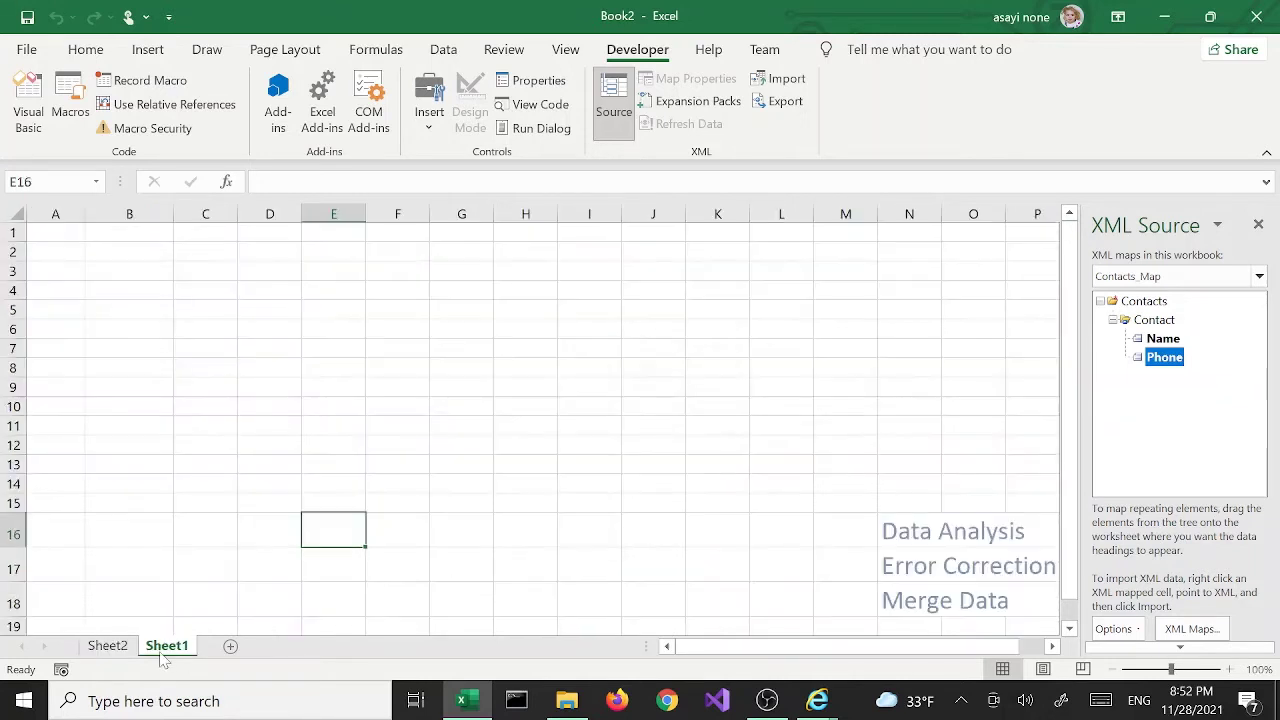
click(112, 648)
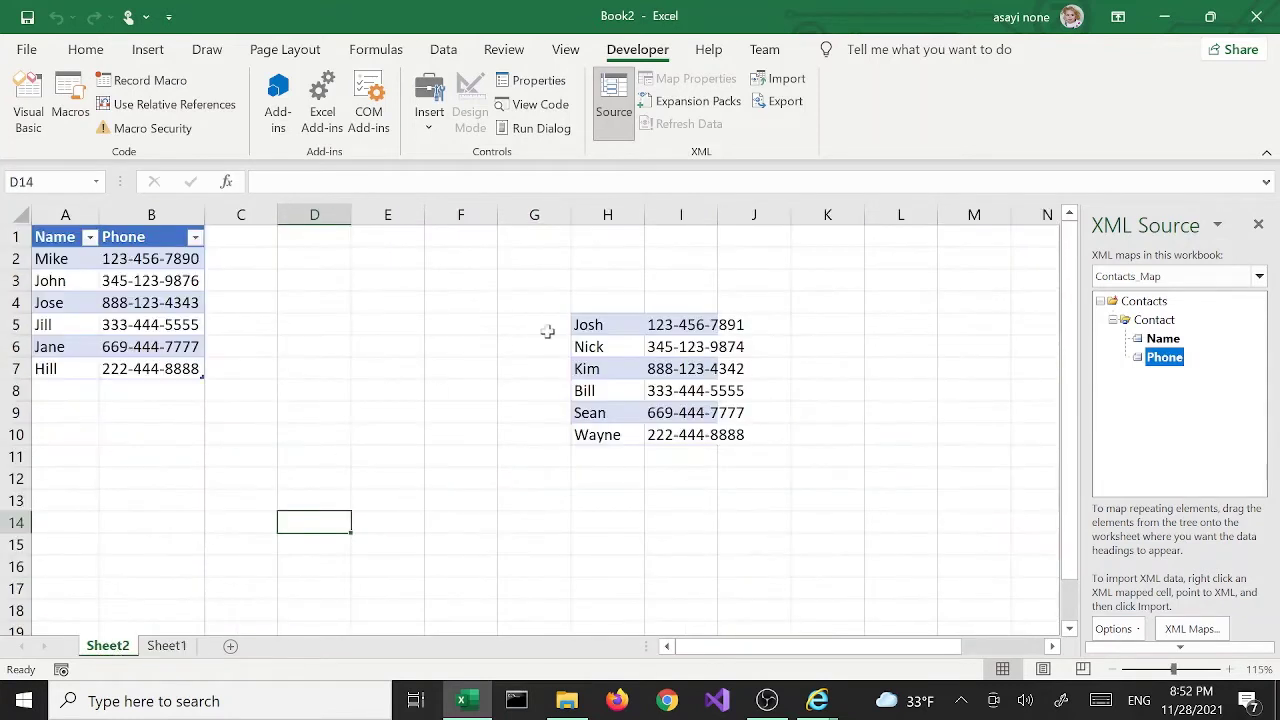
drag(600, 330, 678, 448)
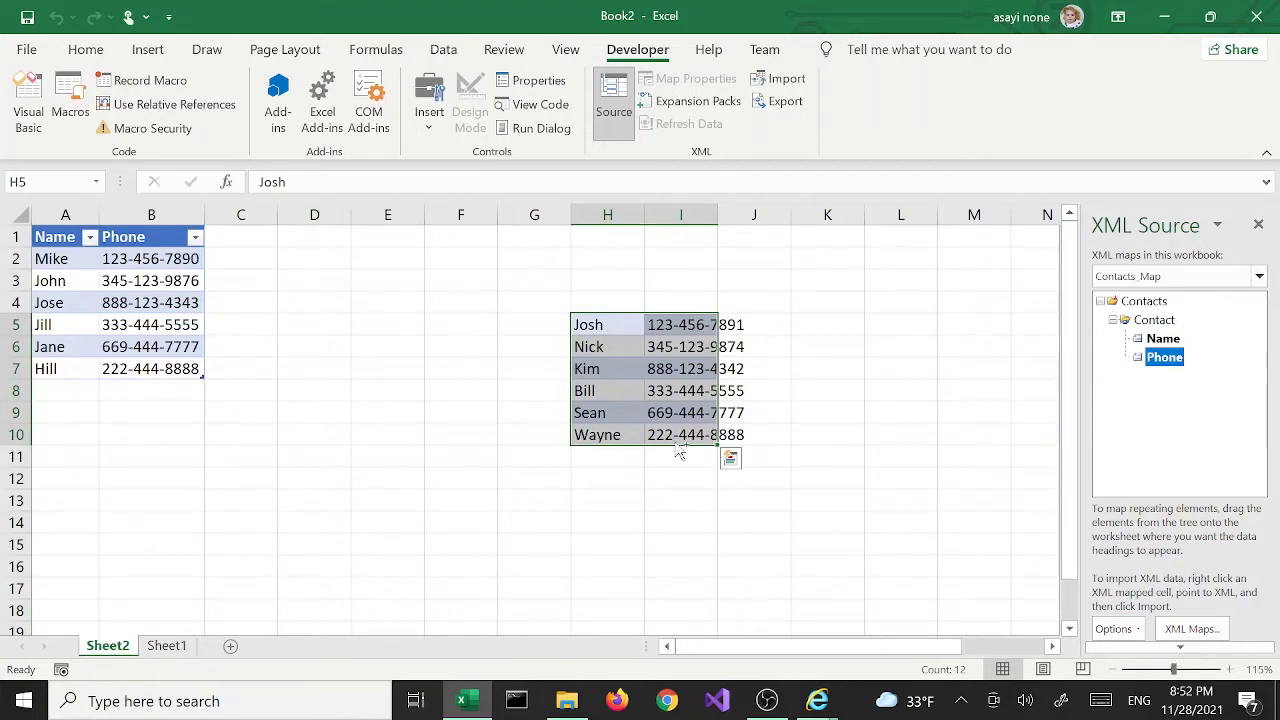
key(ctrl+q)
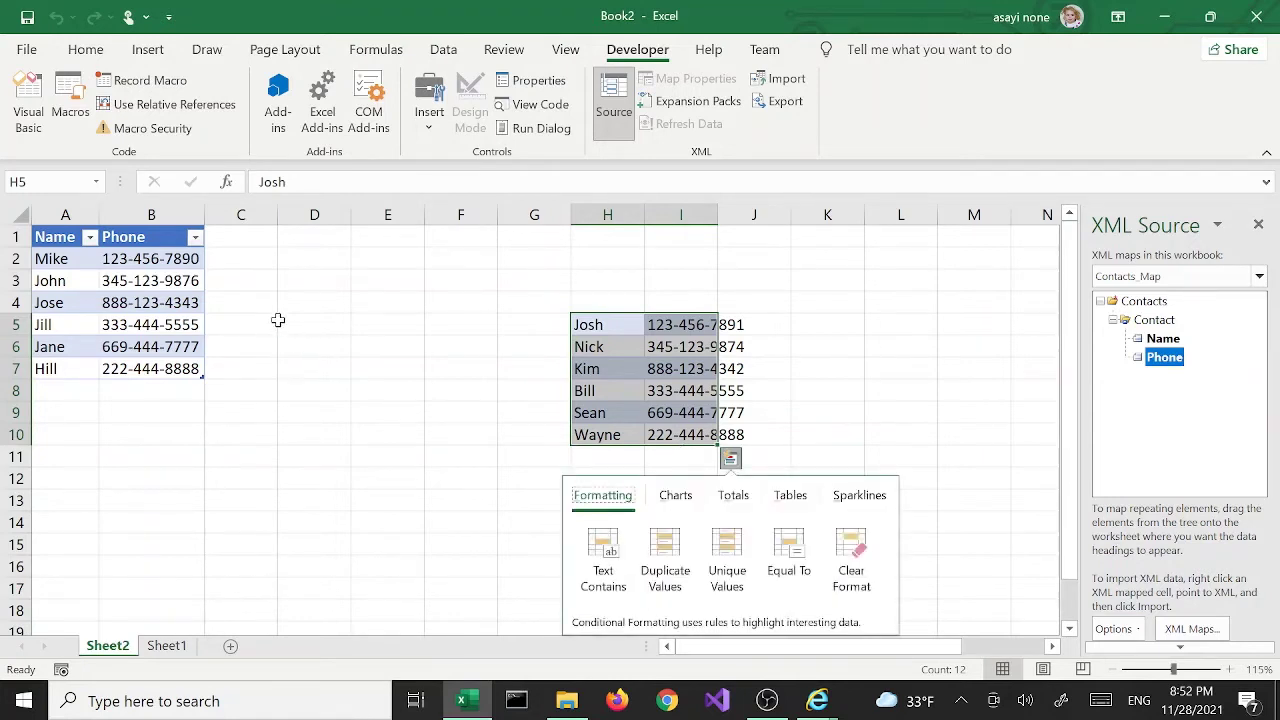
click(55, 237)
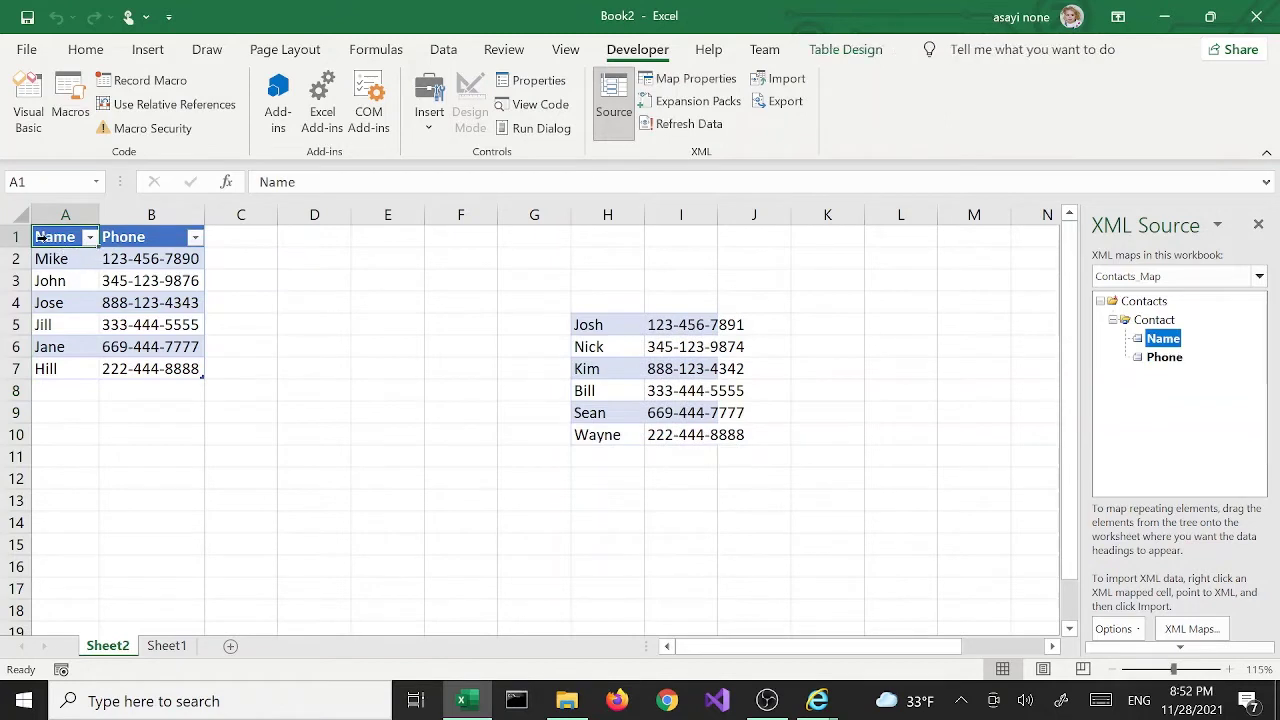
key(shift+Right)
key(shift+Down)
key(shift+Down)
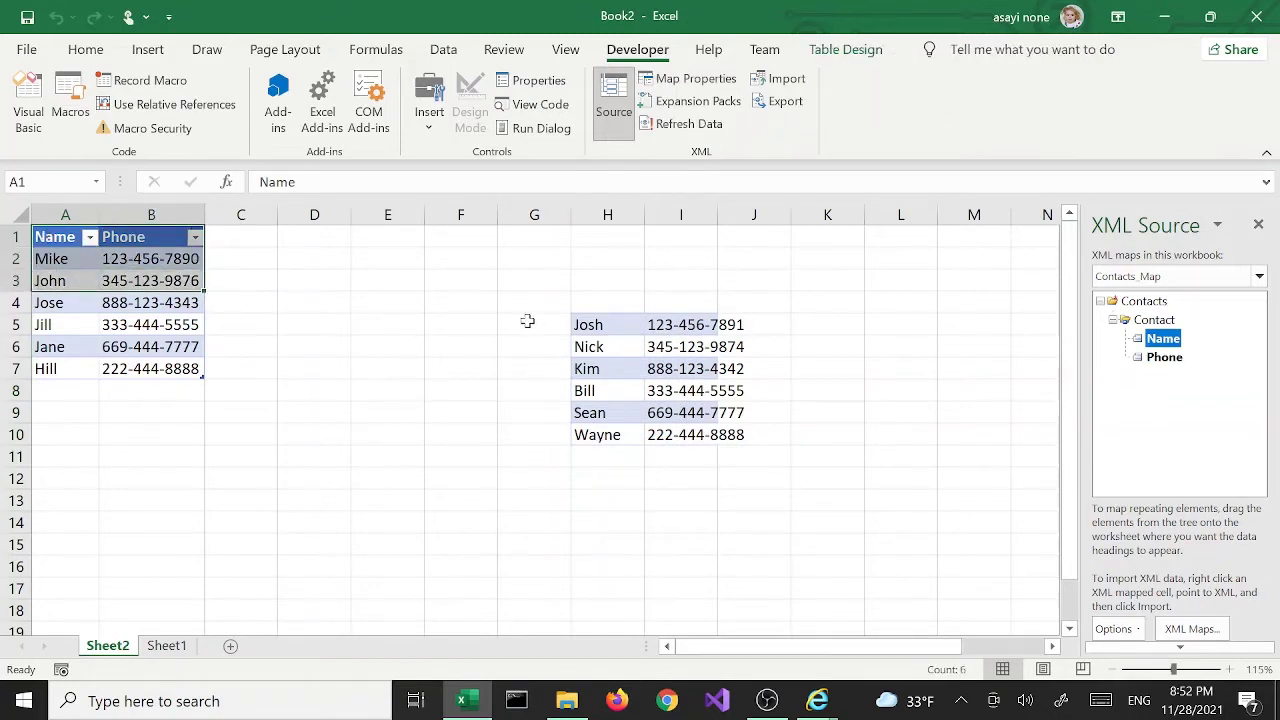
Copy the contacts in H5:I10 of Sheet2 and paste them into Sheet1 starting at A2.
drag(588, 325, 657, 434)
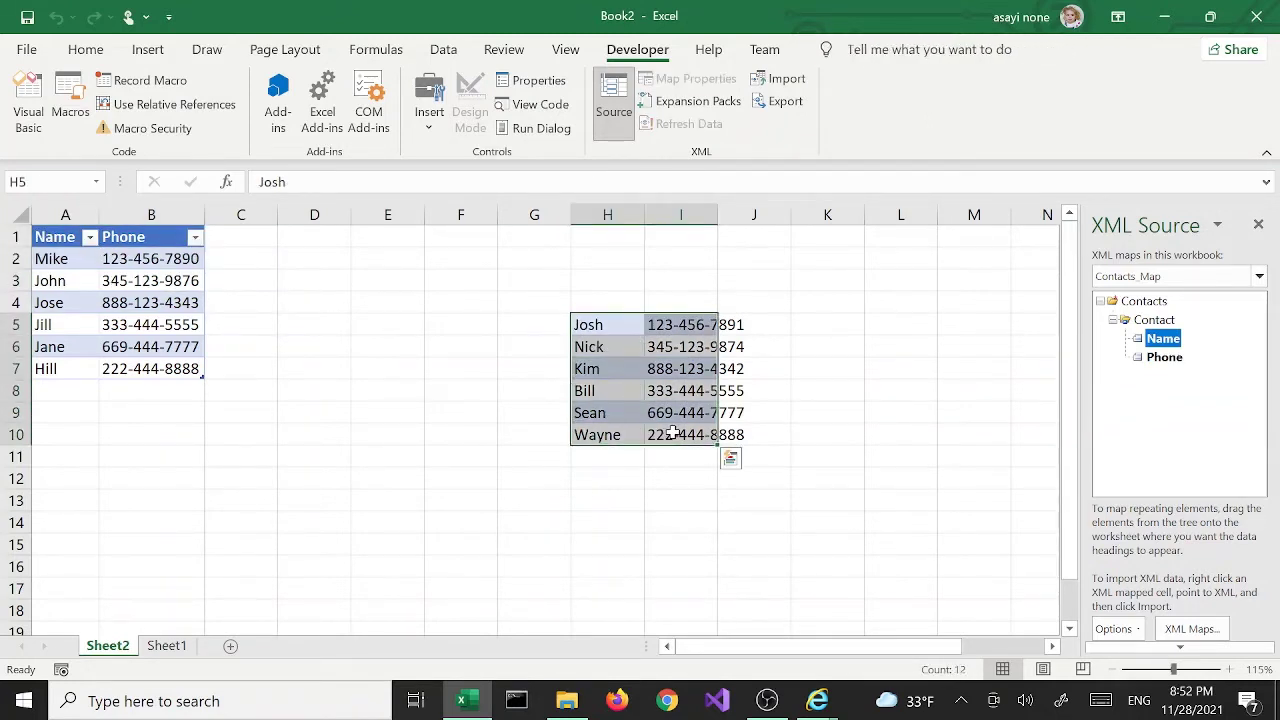
key(ctrl+c)
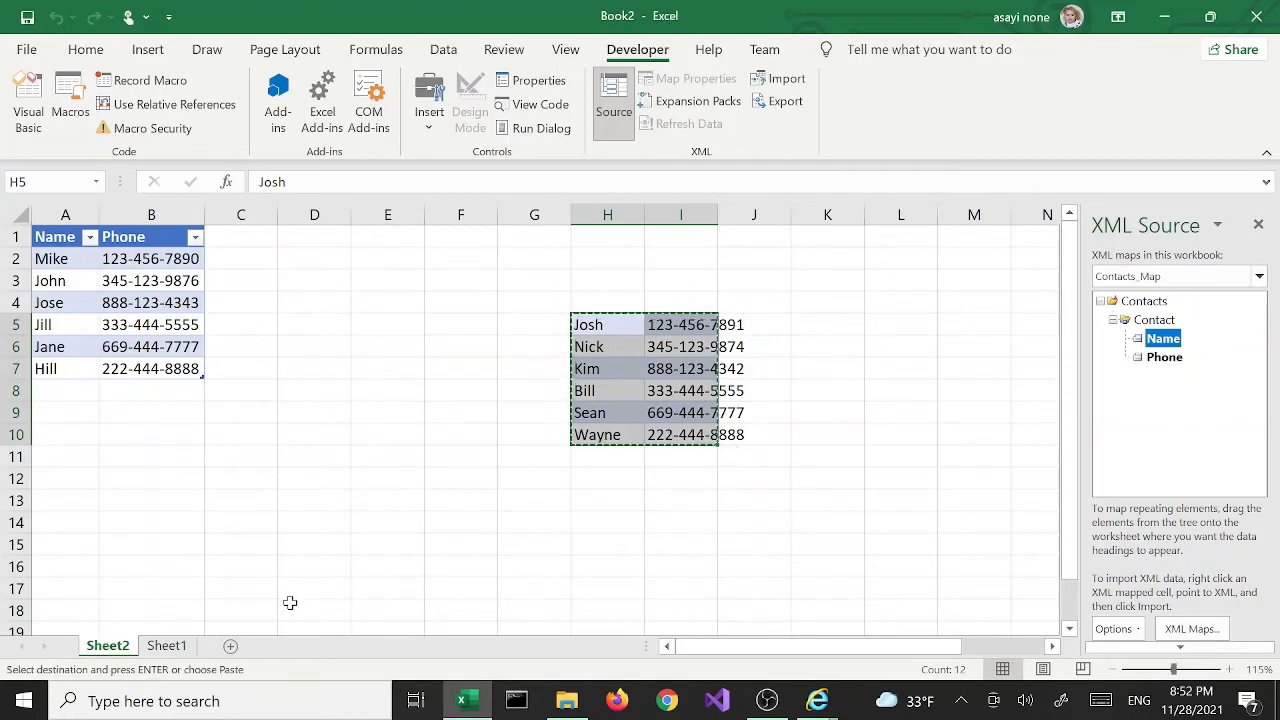
click(166, 645)
click(55, 256)
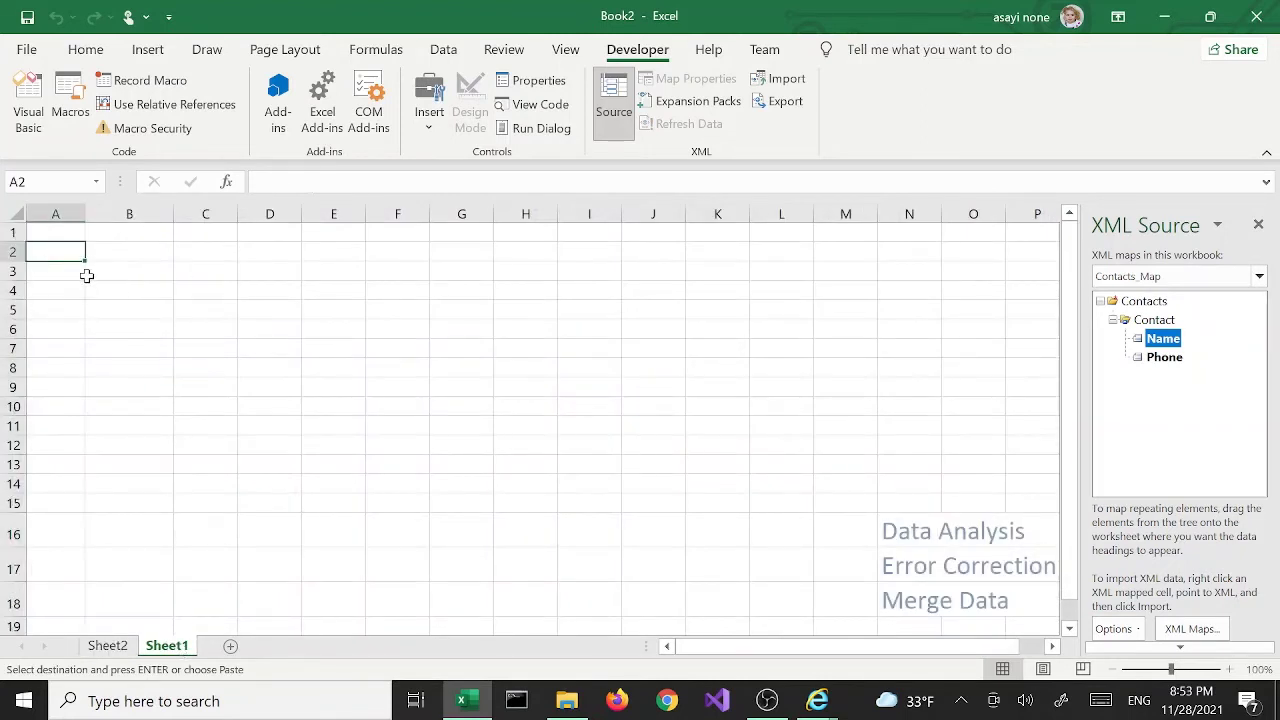
key(ctrl+v)
click(48, 368)
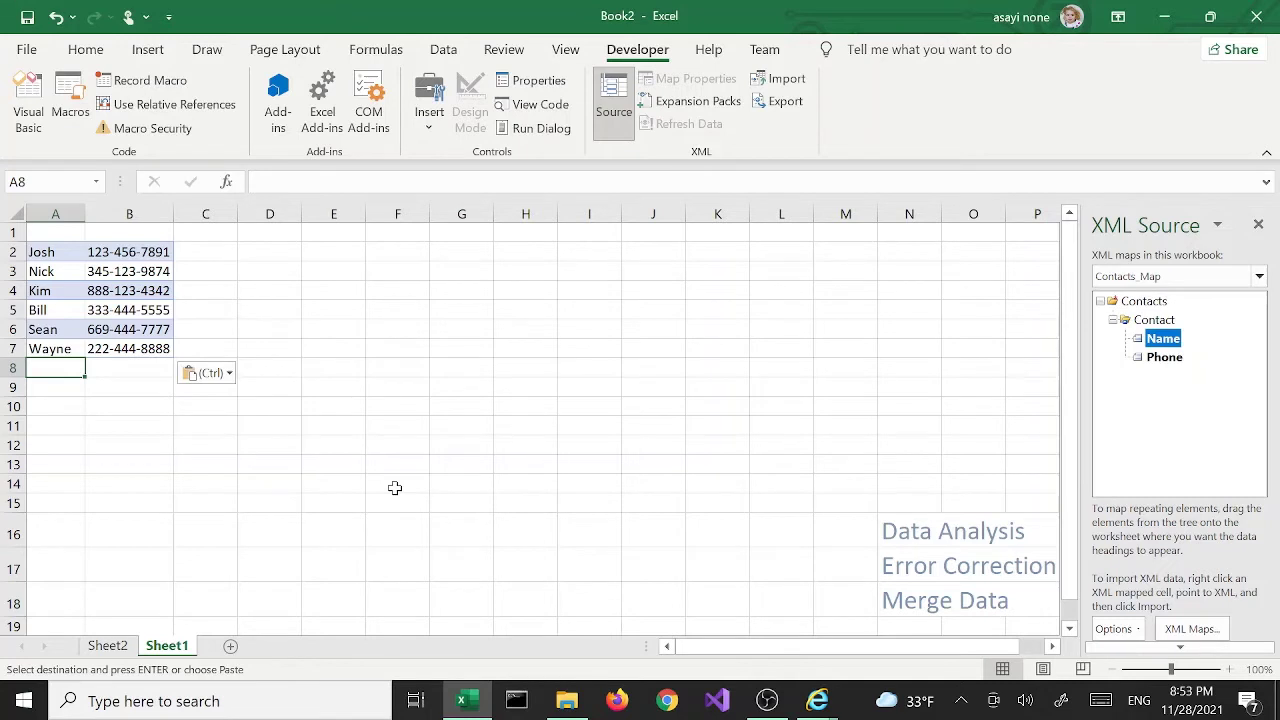
Undo the formatted paste on Sheet1 and paste the copied contacts as values only, starting at A2.
key(ctrl+z)
click(33, 254)
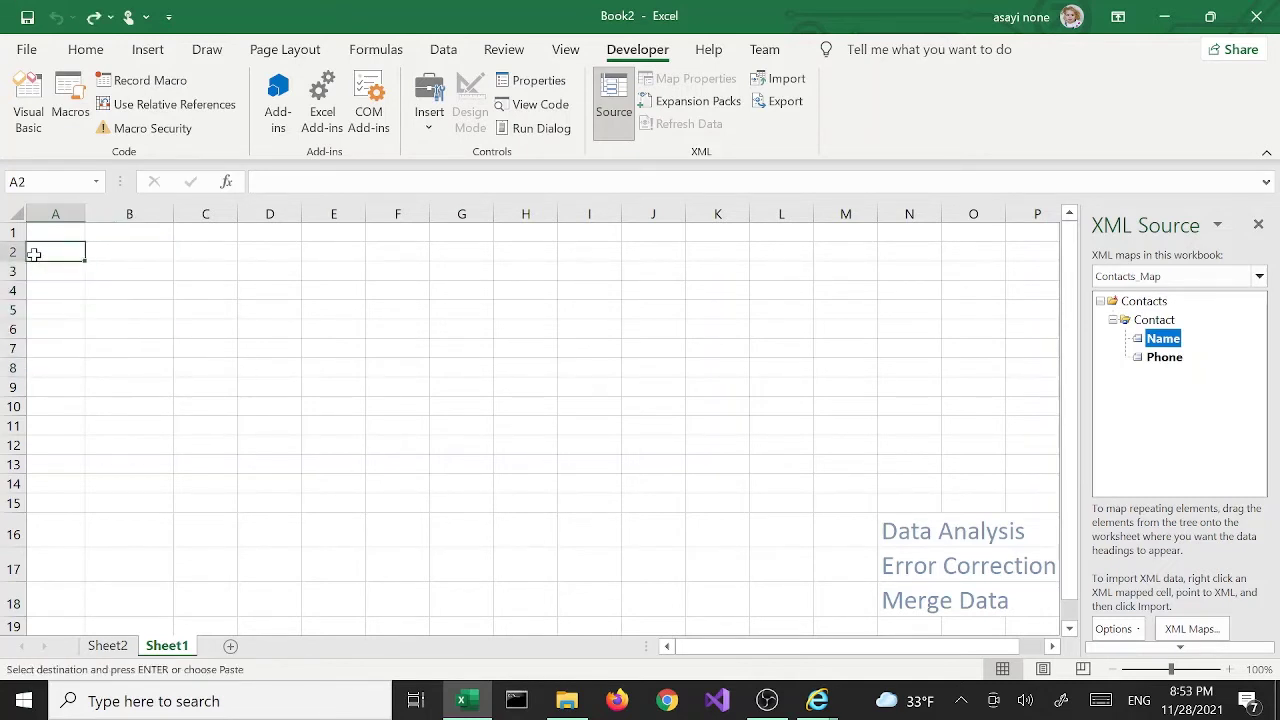
right_click(33, 254)
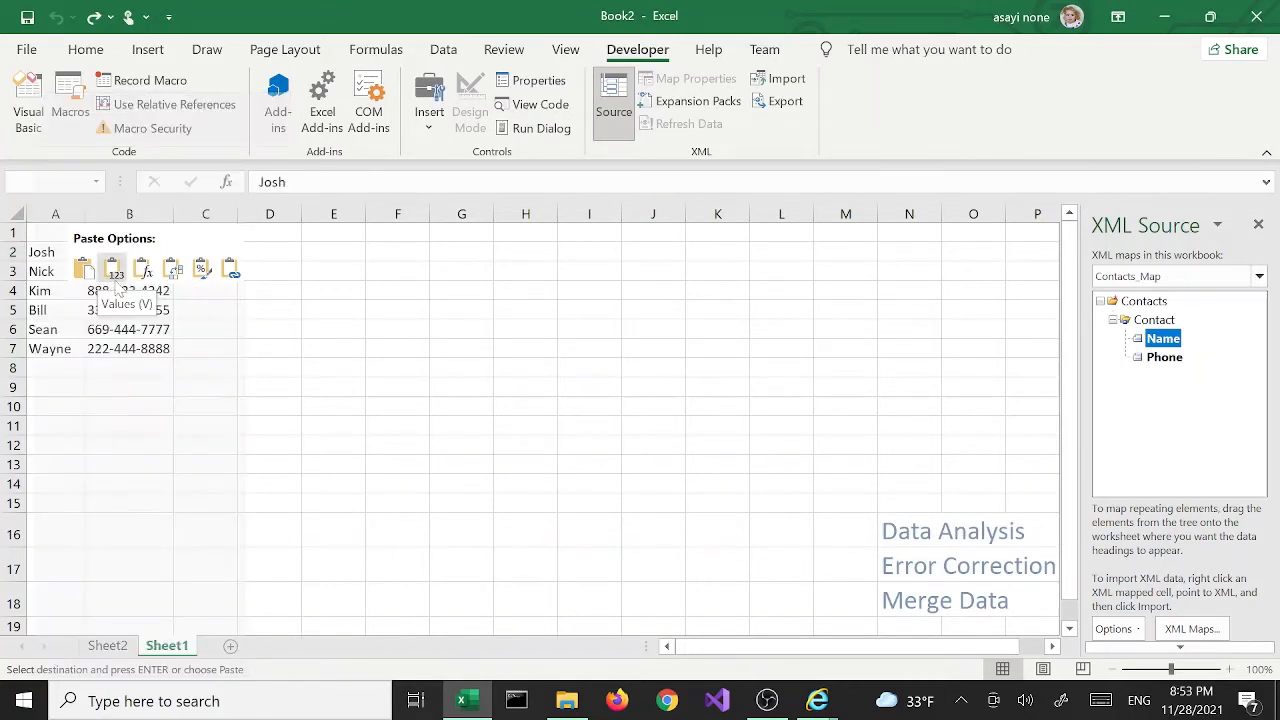
click(113, 270)
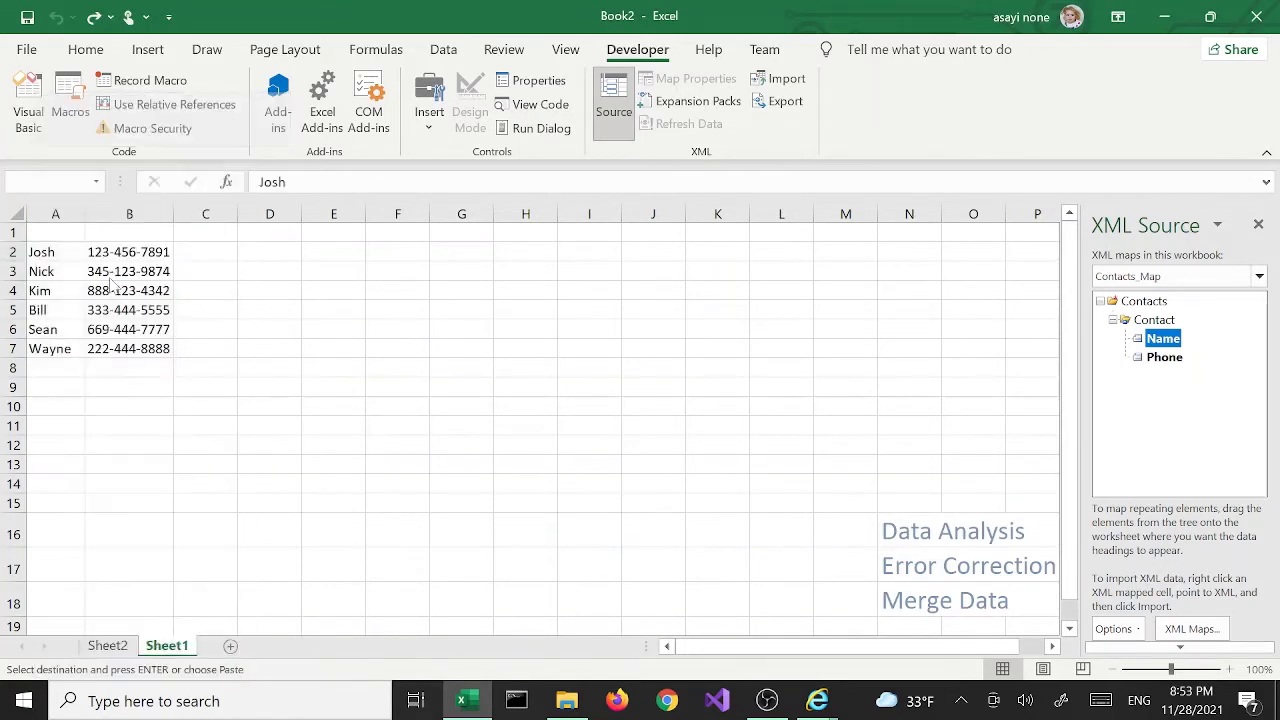
click(101, 329)
click(99, 372)
click(55, 368)
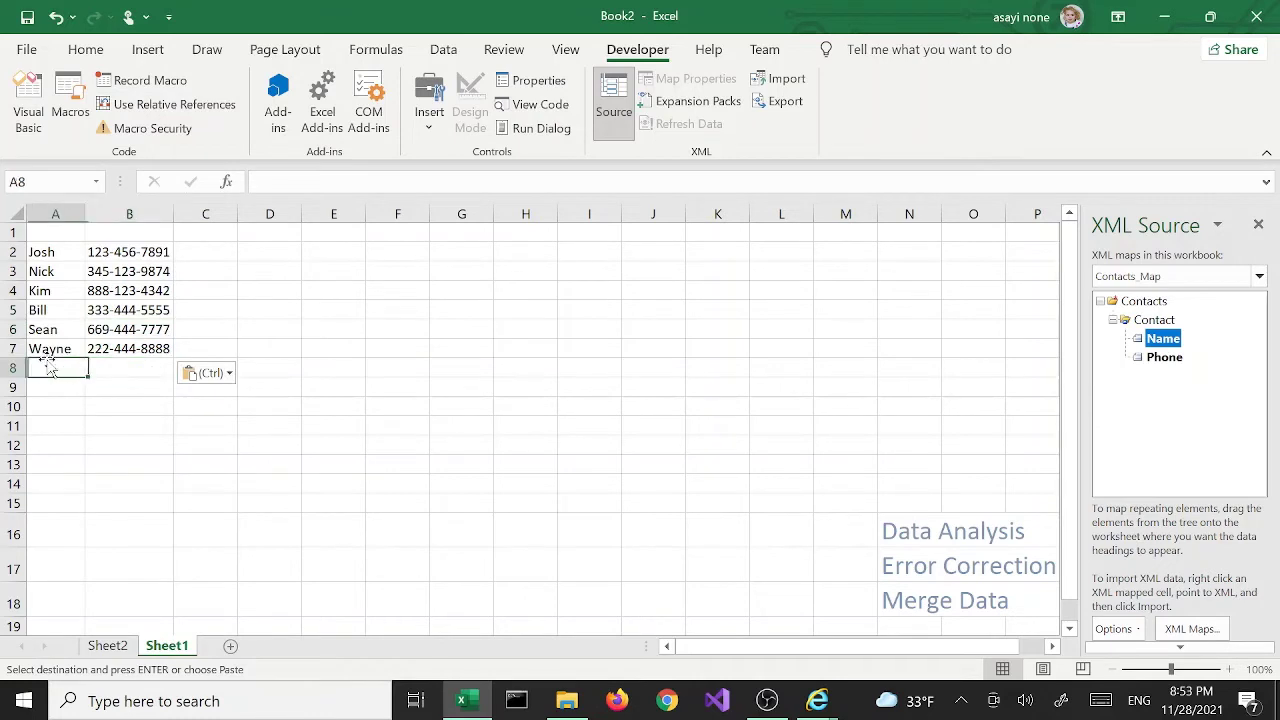
Copy the contact rows A2:B7 of the Name and Phone table on Sheet2, without the headers.
mouse_move(562, 704)
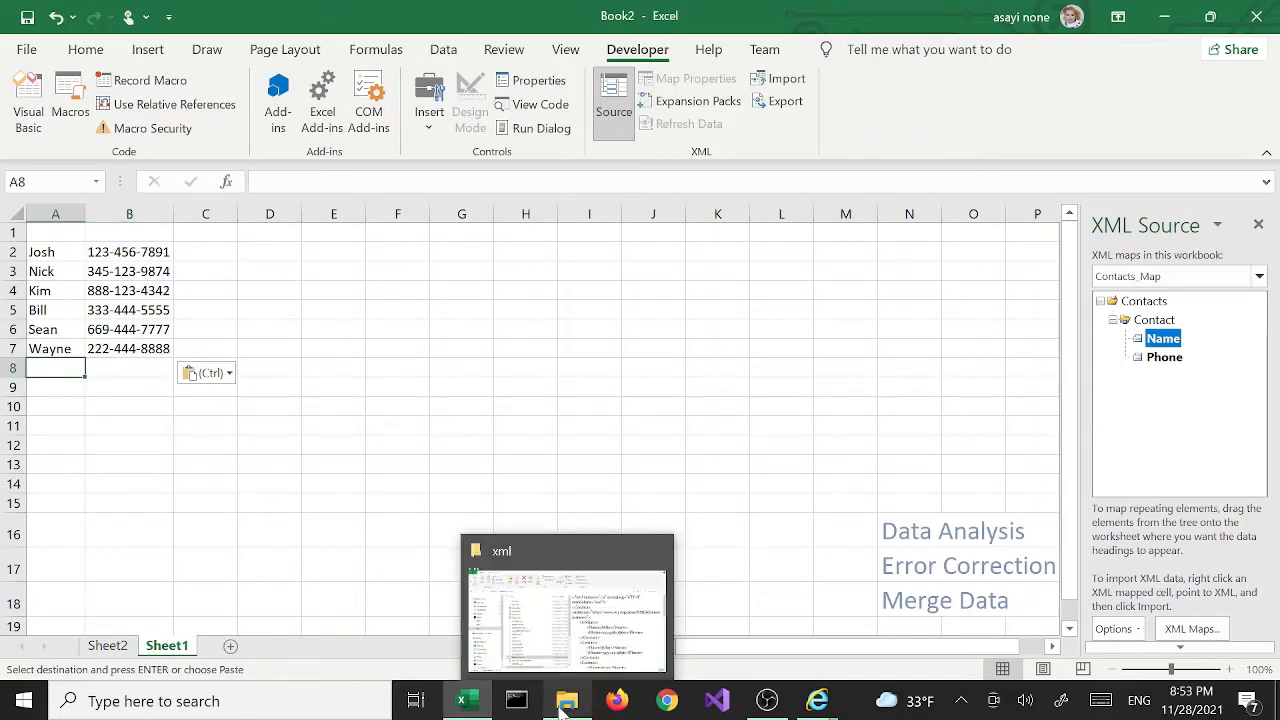
key(ctrl+Page_Up)
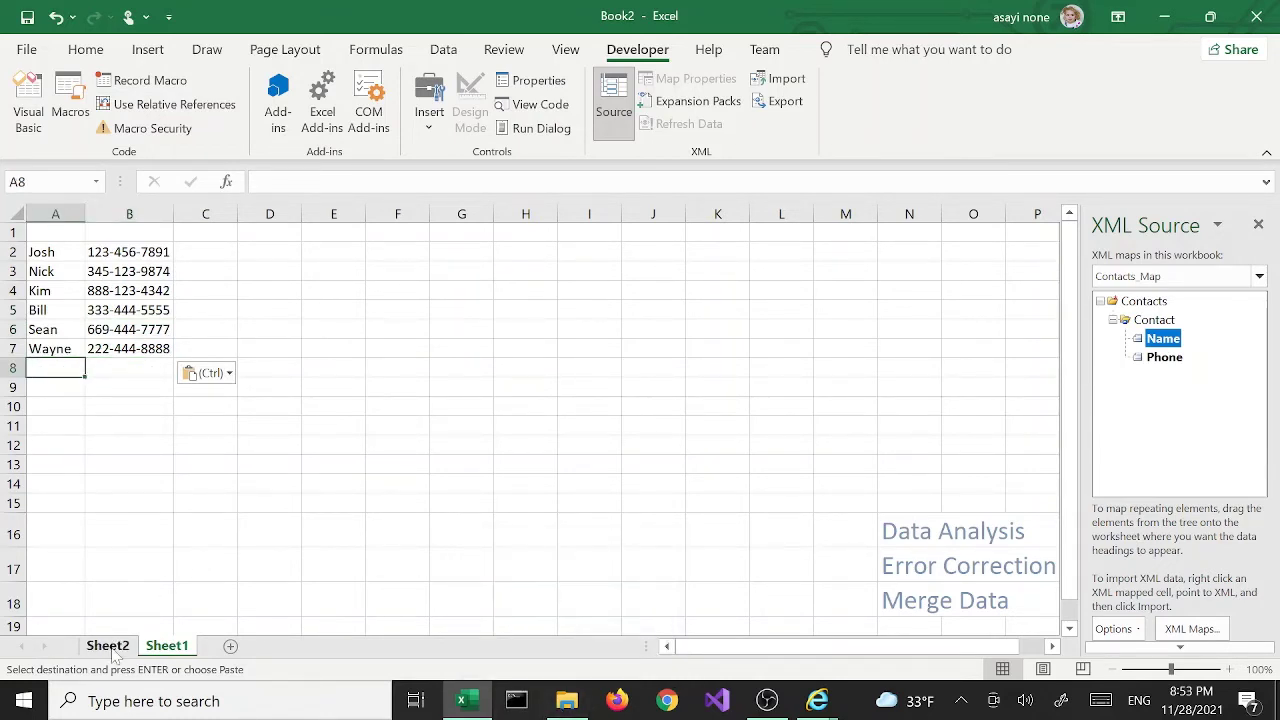
drag(58, 264, 190, 366)
right_click(155, 366)
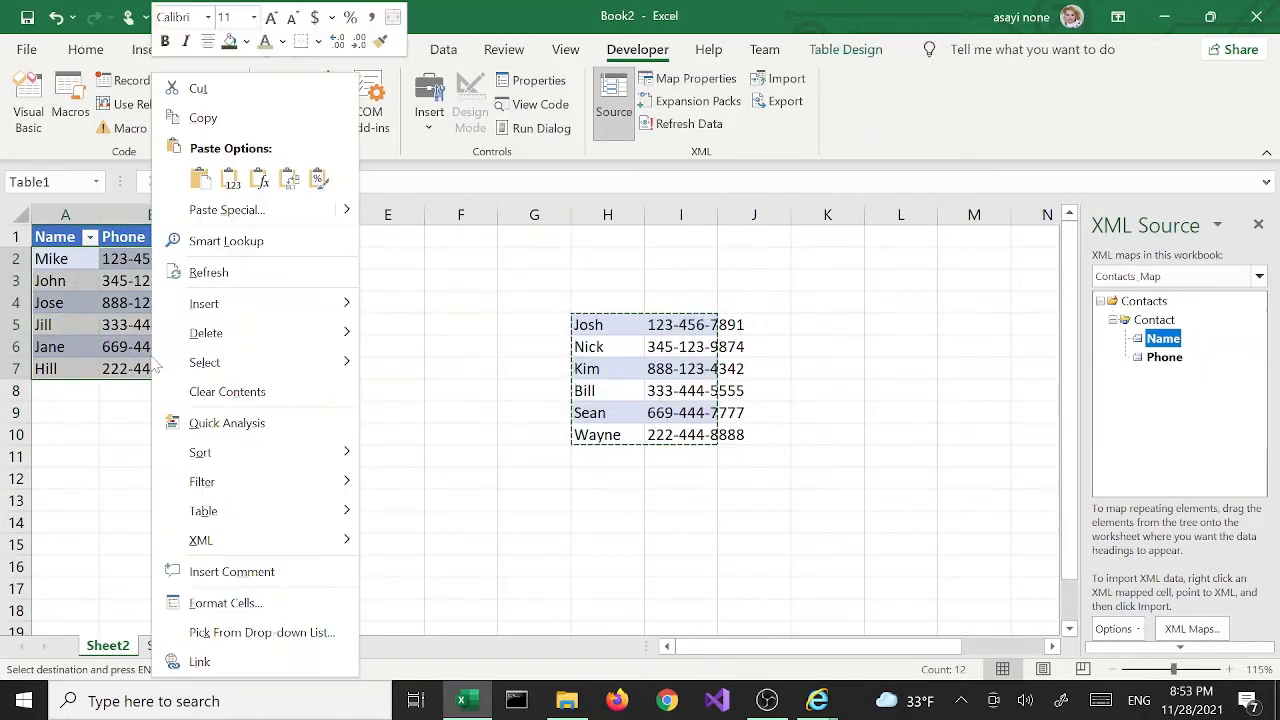
click(225, 120)
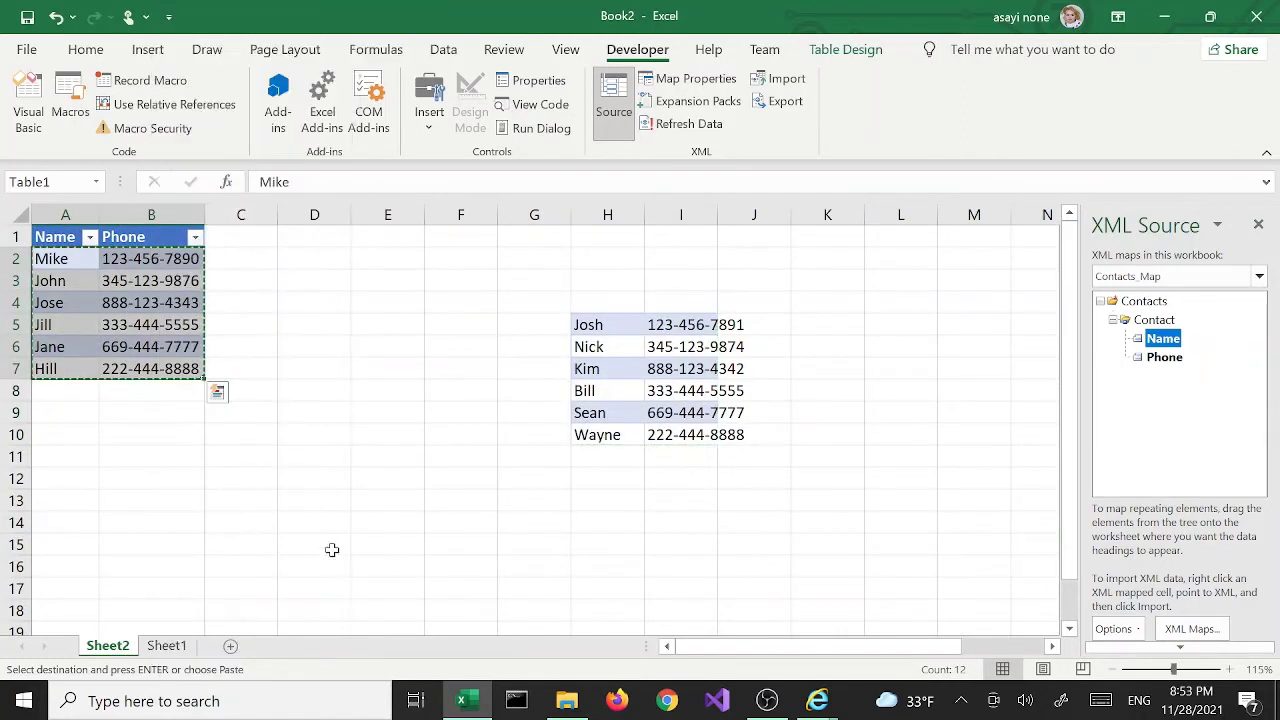
Paste the copied table rows into Sheet1 starting at A8 using Paste Special with Values, and select cell A1.
click(166, 646)
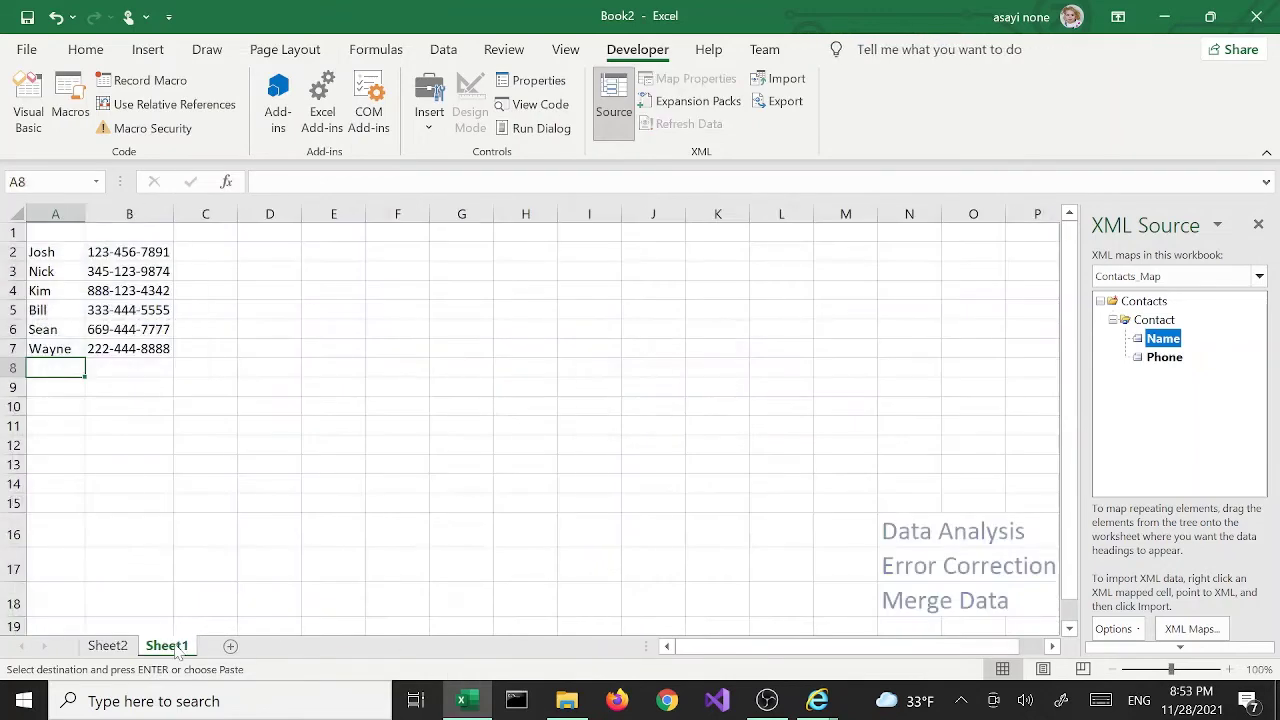
right_click(72, 367)
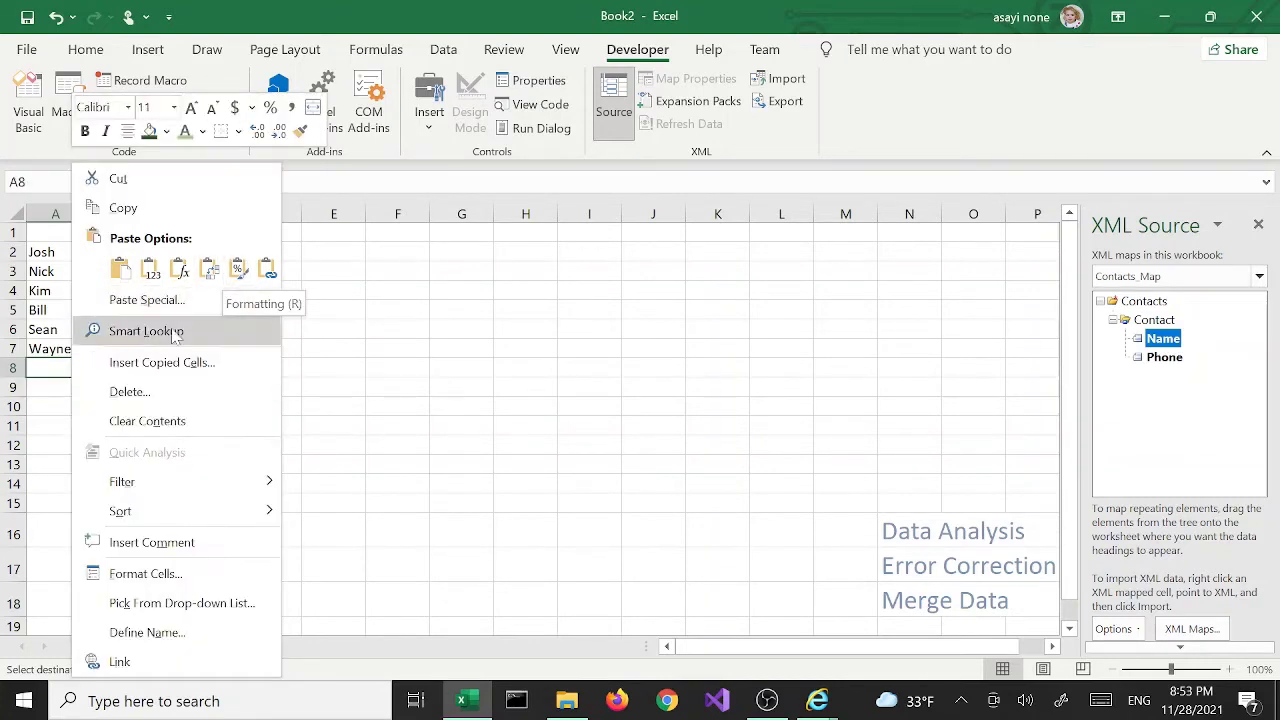
click(146, 299)
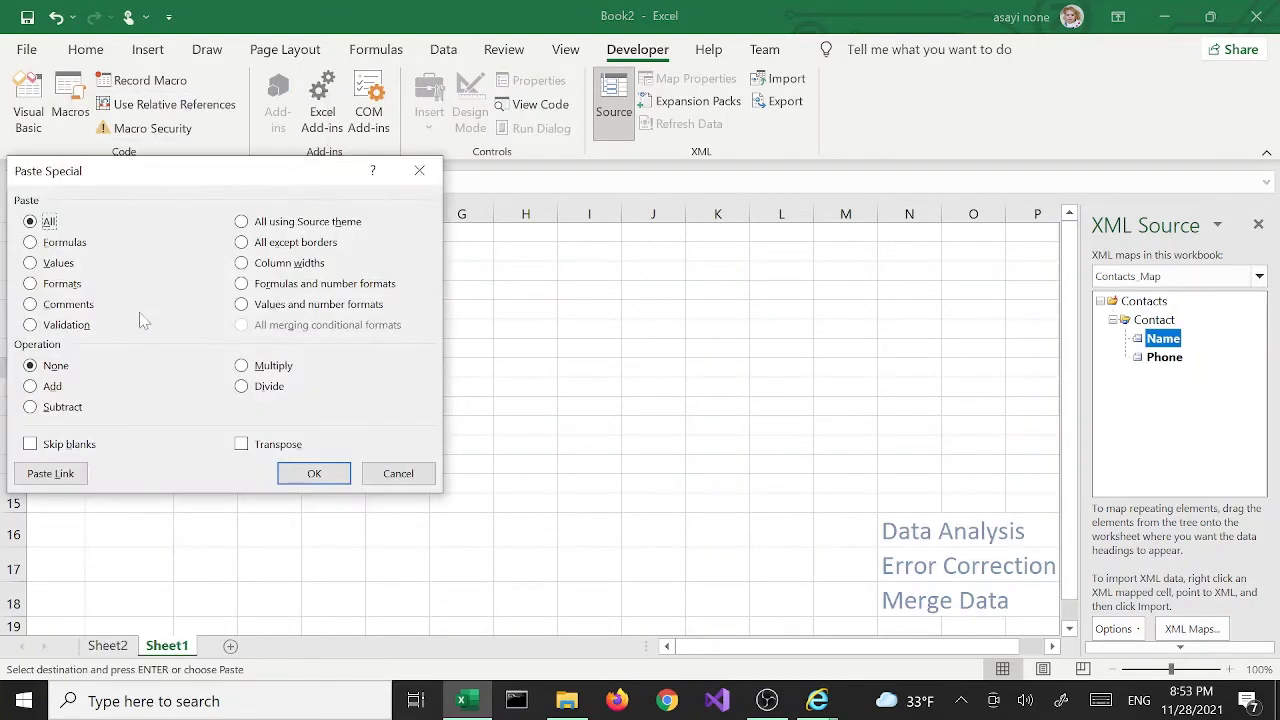
click(62, 265)
click(313, 473)
click(271, 461)
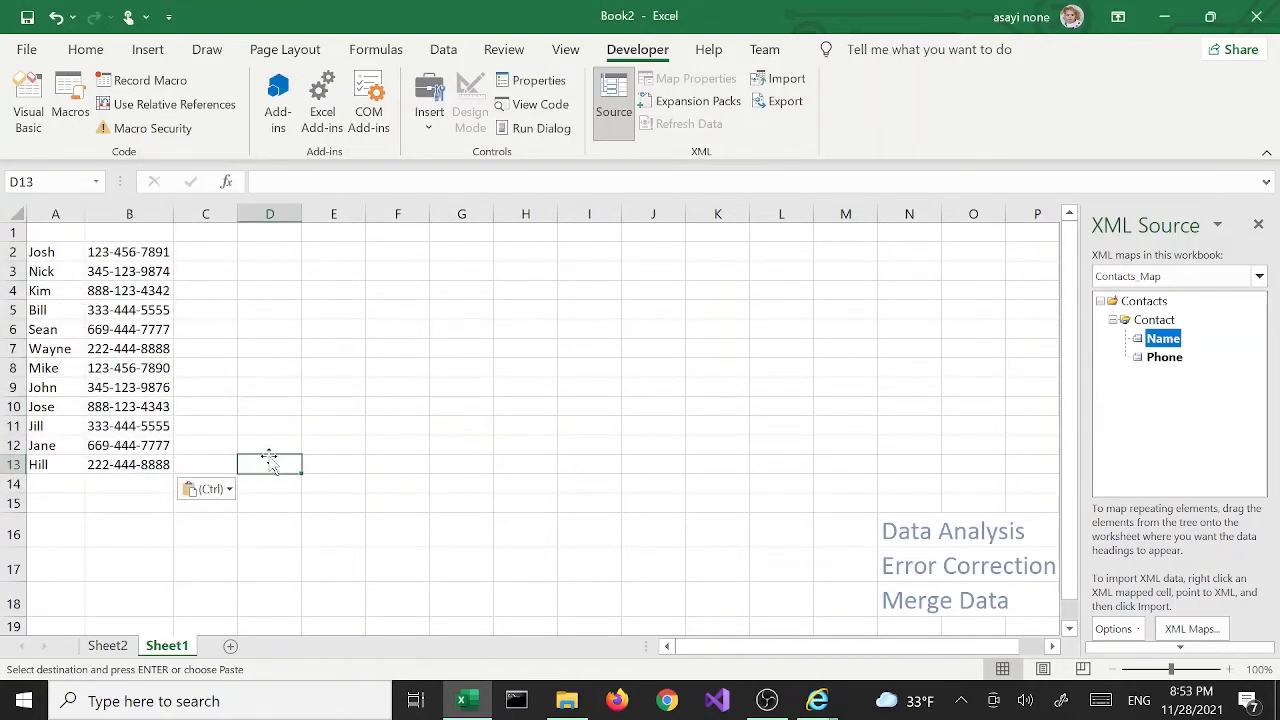
click(79, 335)
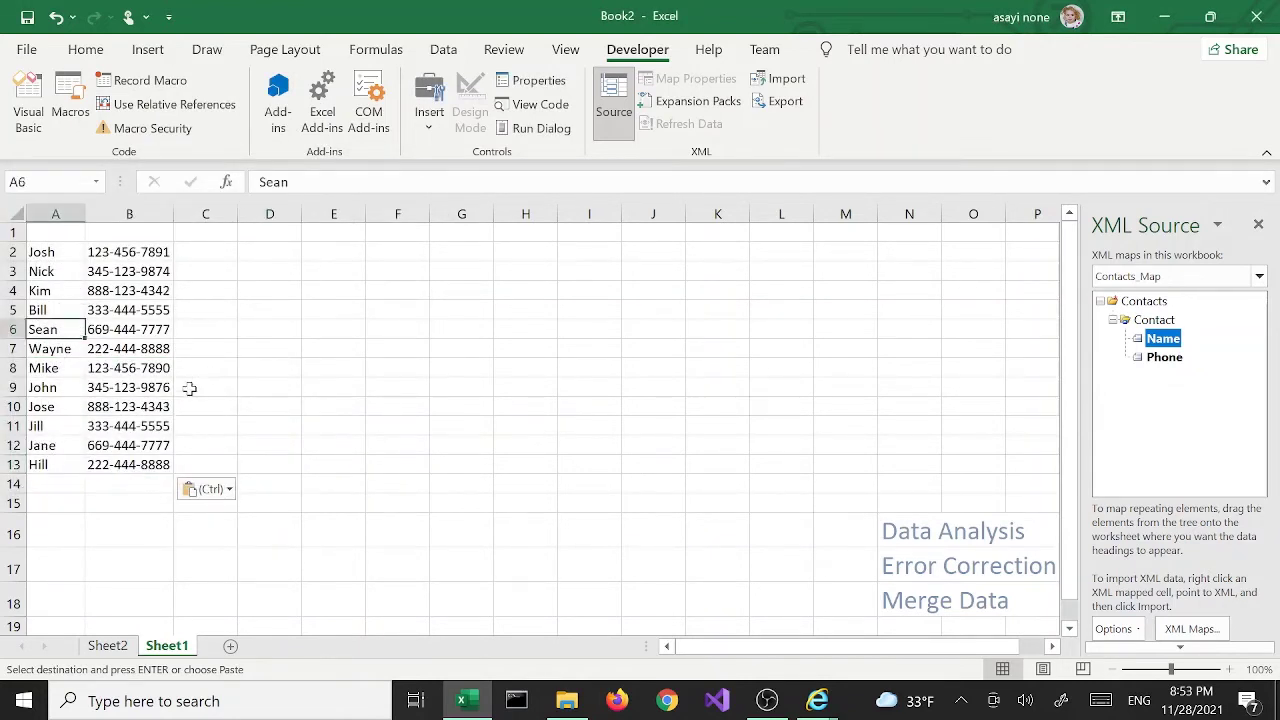
click(45, 233)
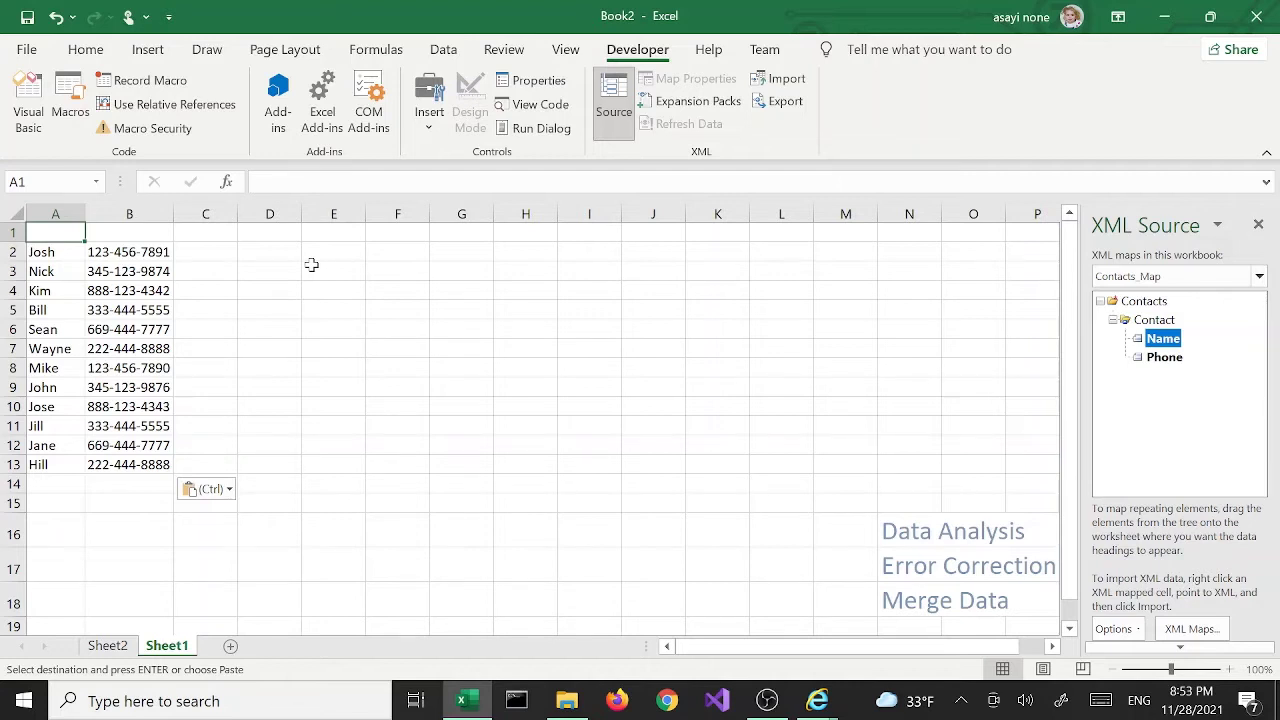
Enter the column headers Name in A1 and Phone in B1 on Sheet1.
text(Nick)
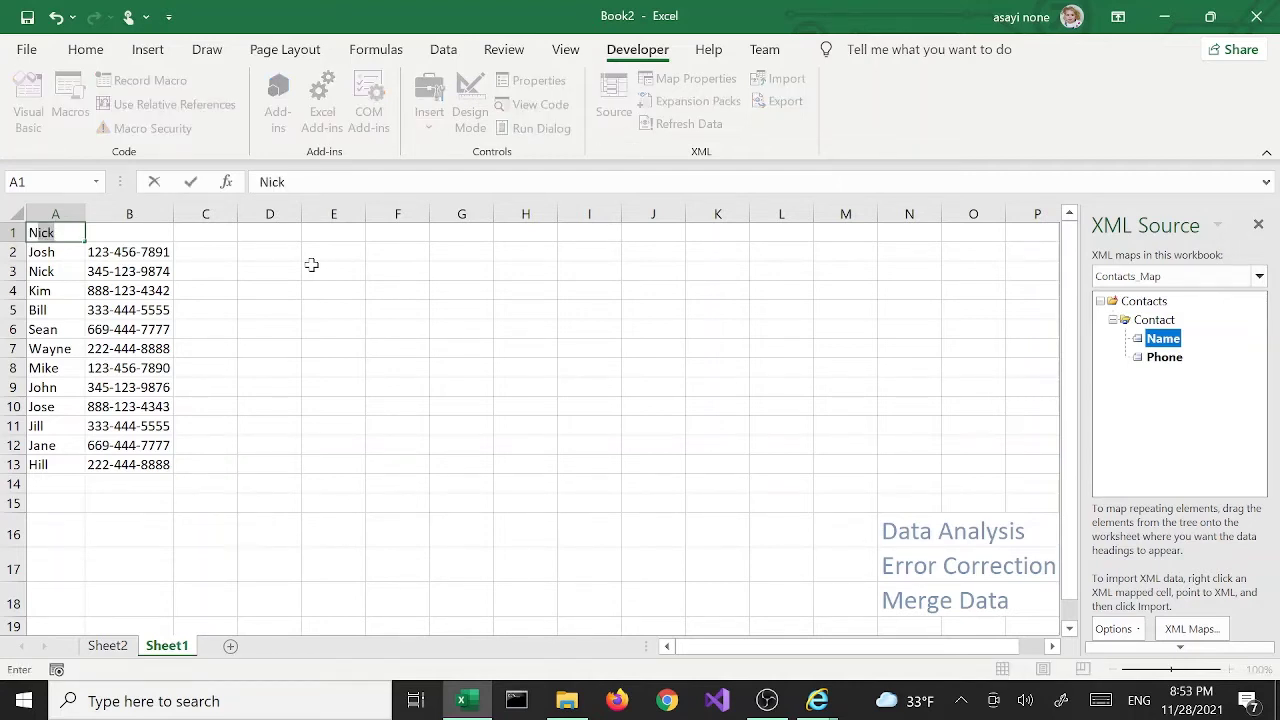
text(ame)
key(Tab)
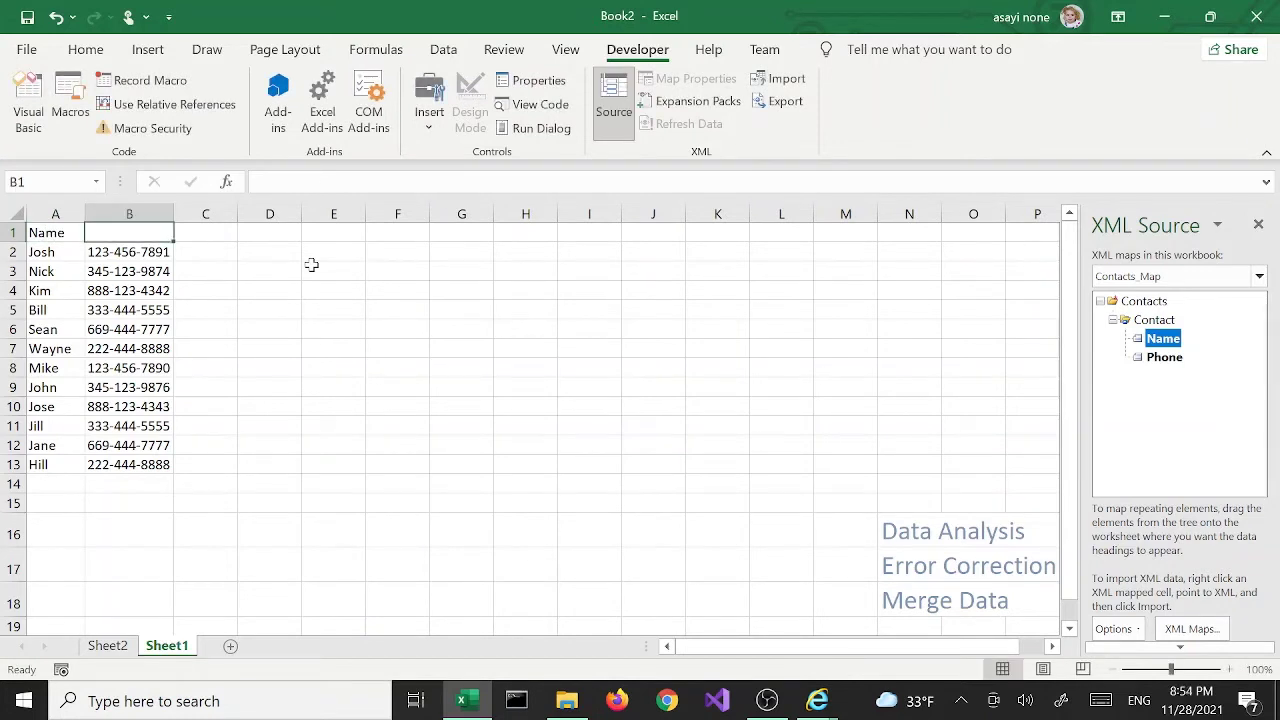
text(Phone)
key(Return)
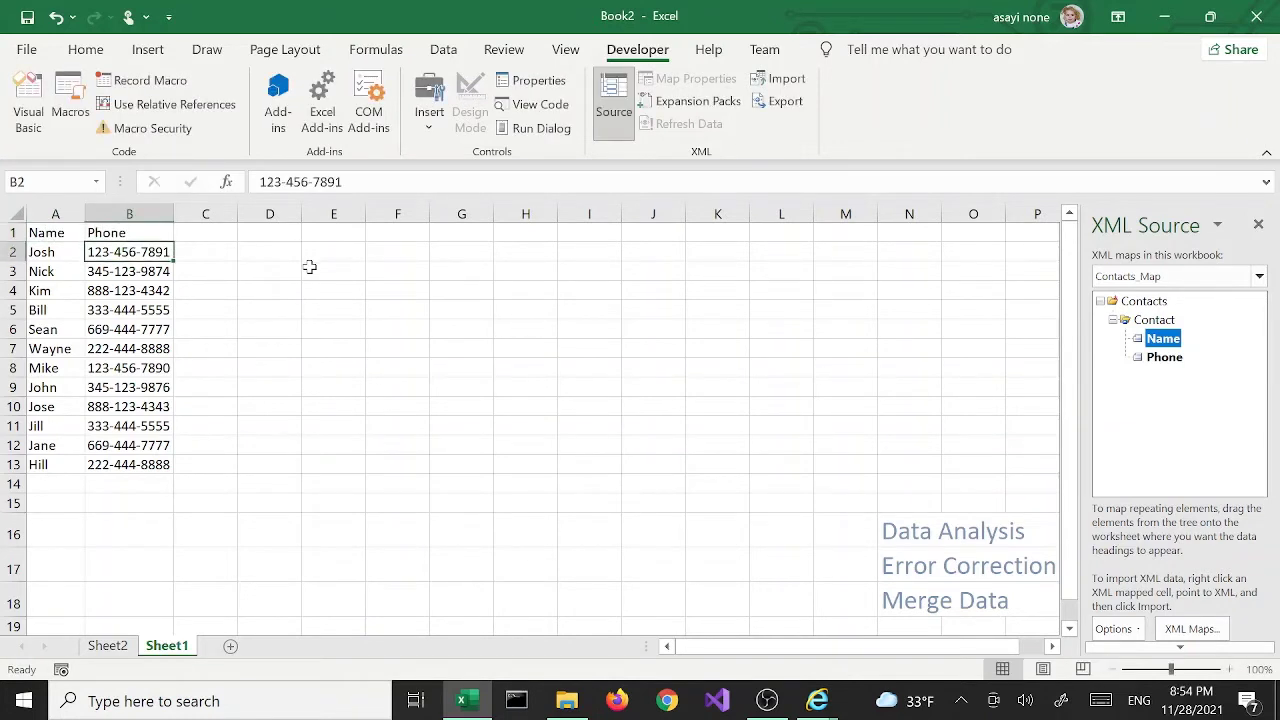
click(311, 268)
click(209, 322)
click(148, 350)
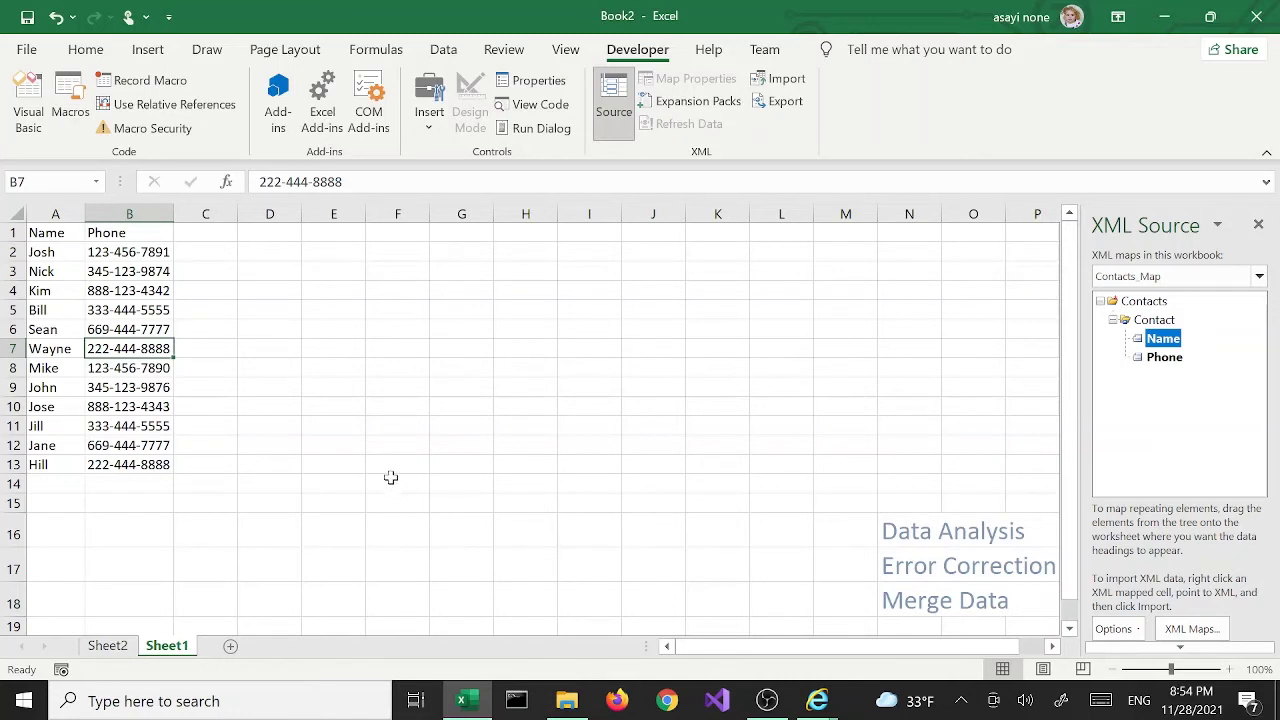
click(527, 452)
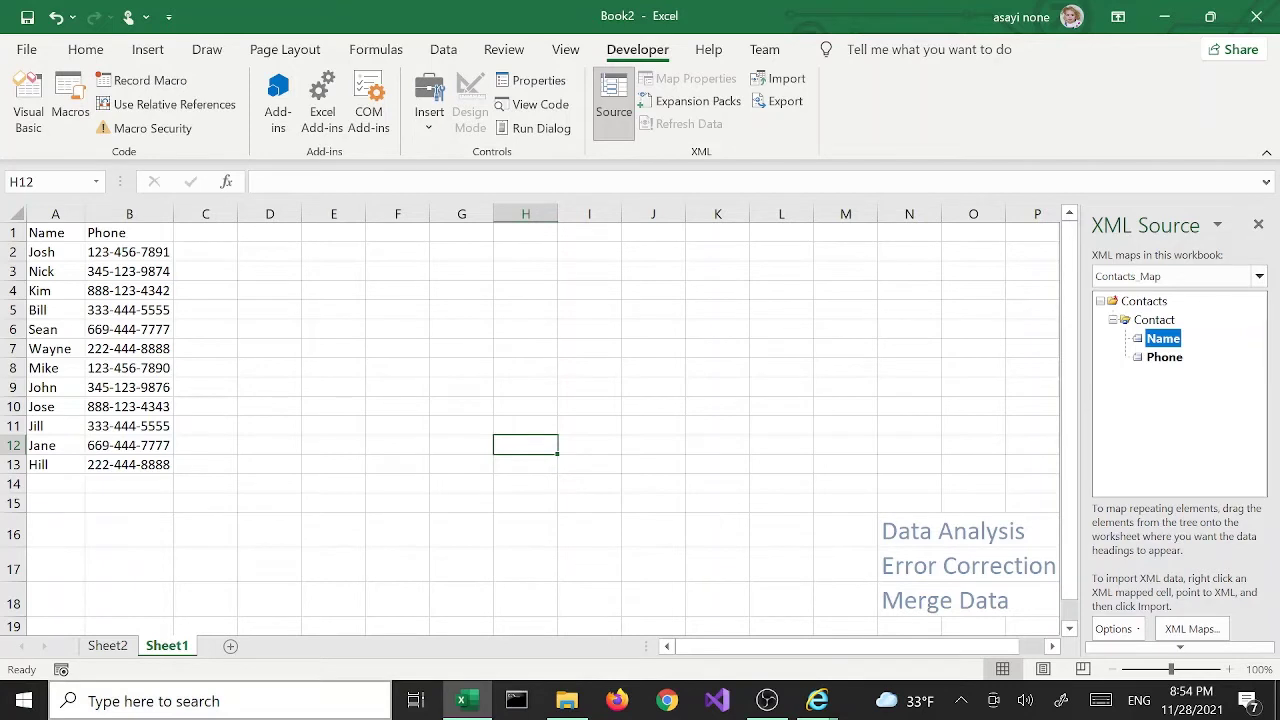
Switch to a new Notepad document and write the XML declaration <?xml version="1.0"?> on the first line.
click(150, 701)
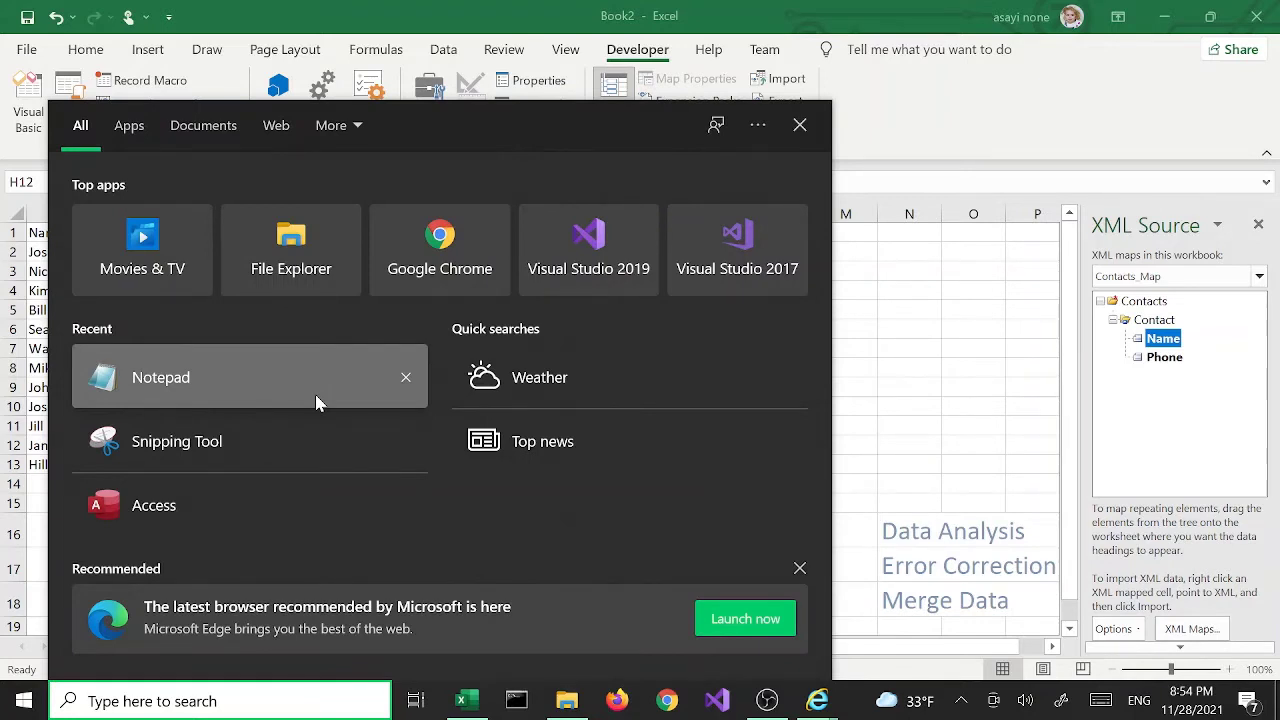
click(316, 402)
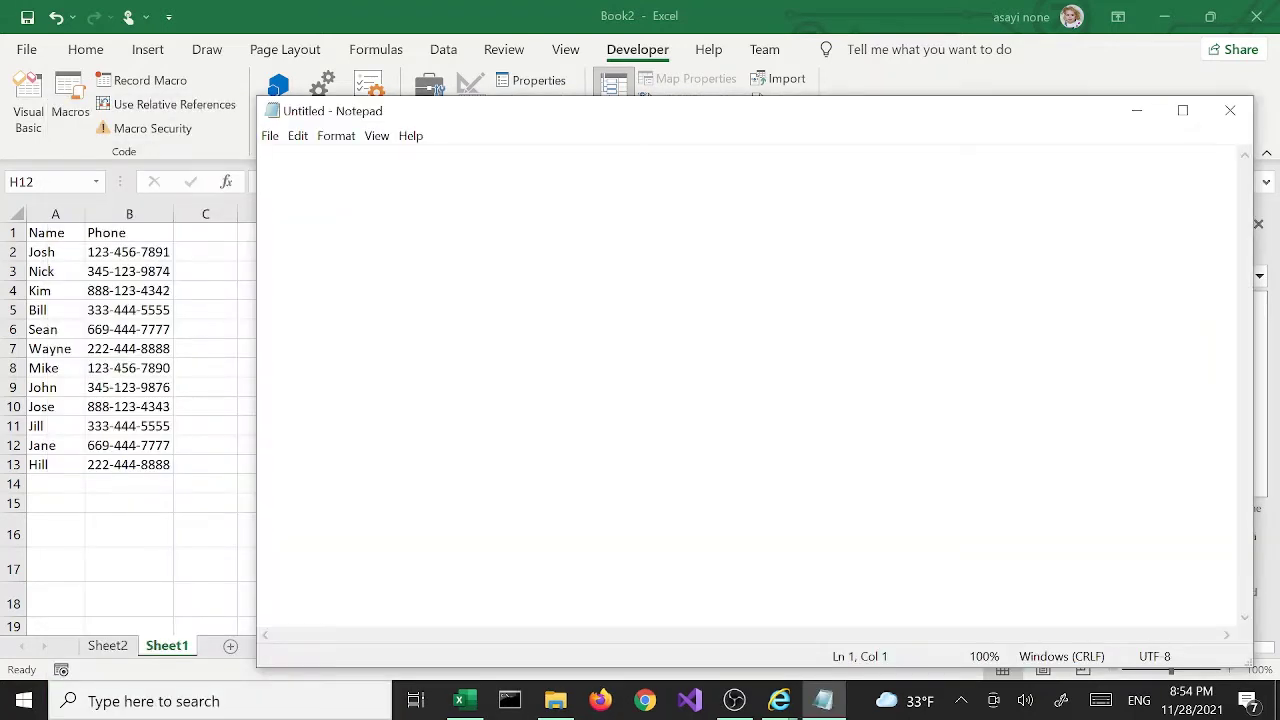
text(<)
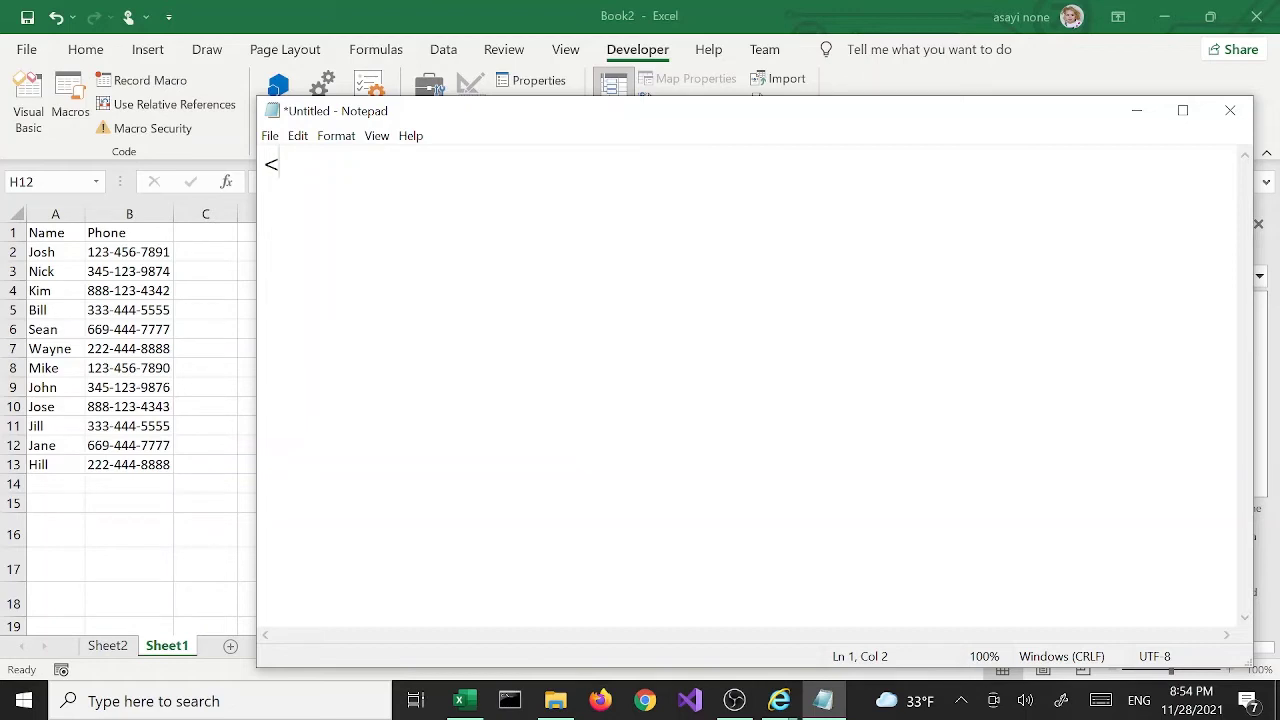
text(?xml vde)
key(BackSpace)
key(BackSpace)
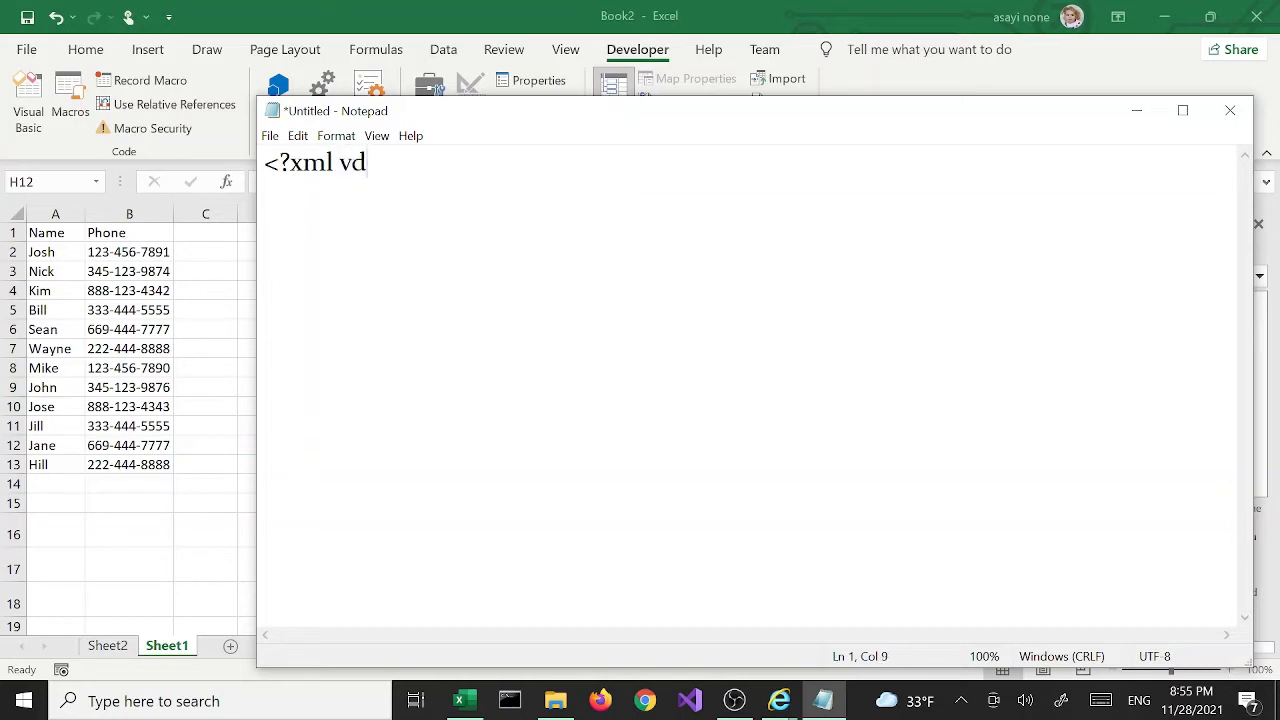
text(ve)
key(BackSpace)
key(BackSpace)
text(ersion=")
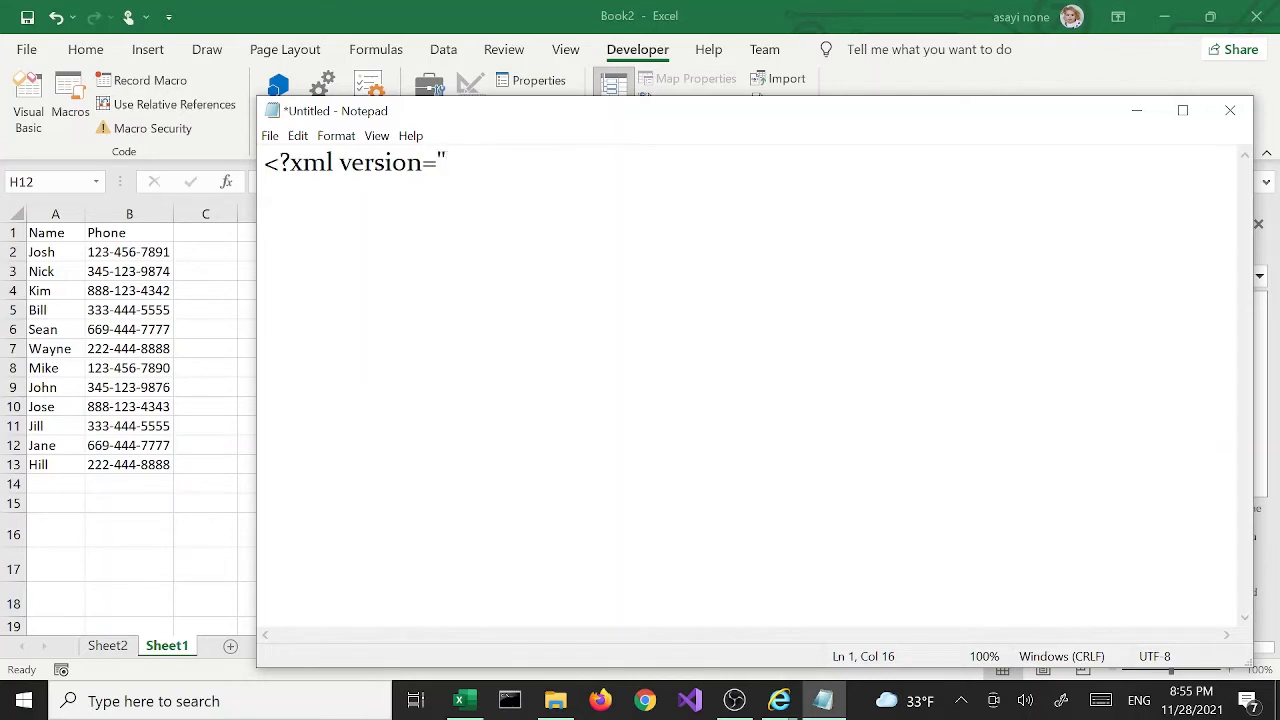
text(1.0"?>)
Add the opening tags <PEOPLE> and <PERSON> on separate lines below the XML declaration.
key(Return)
text(<PE)
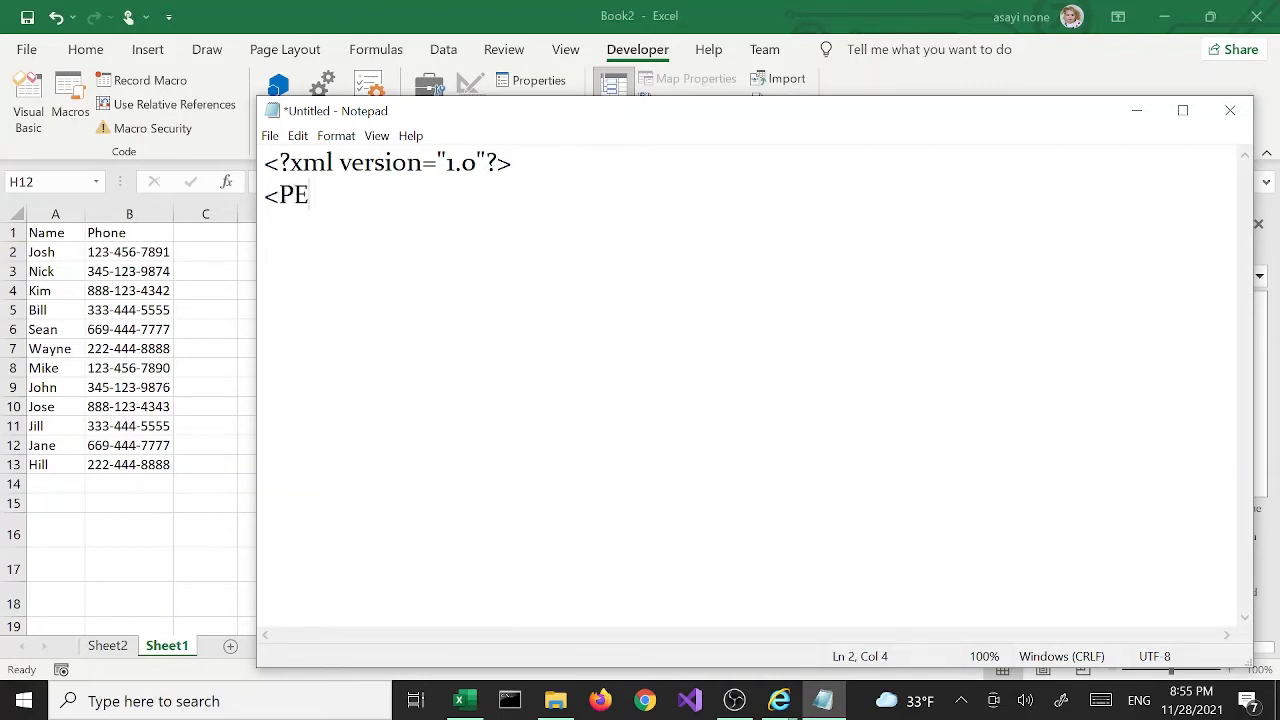
text(R)
key(BackSpace)
text(P)
key(BackSpace)
text(OPLE>)
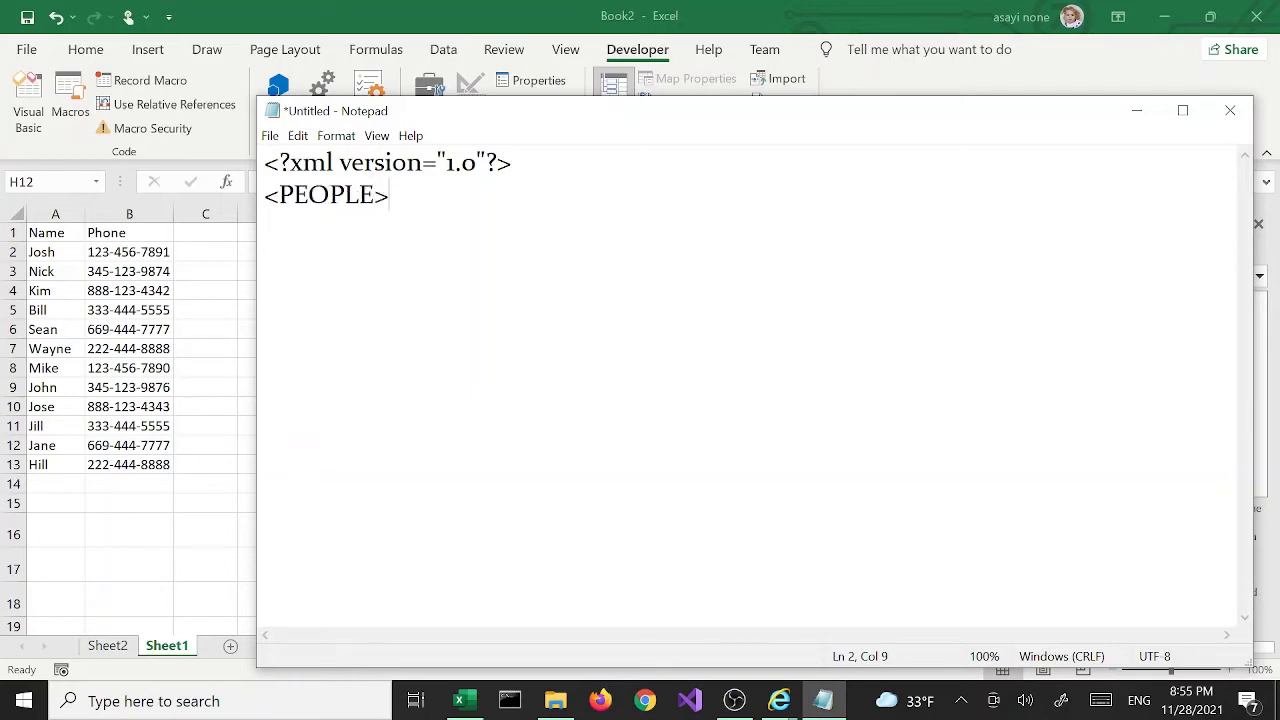
key(Return)
text(<Pe)
key(BackSpace)
text(ERSON>)
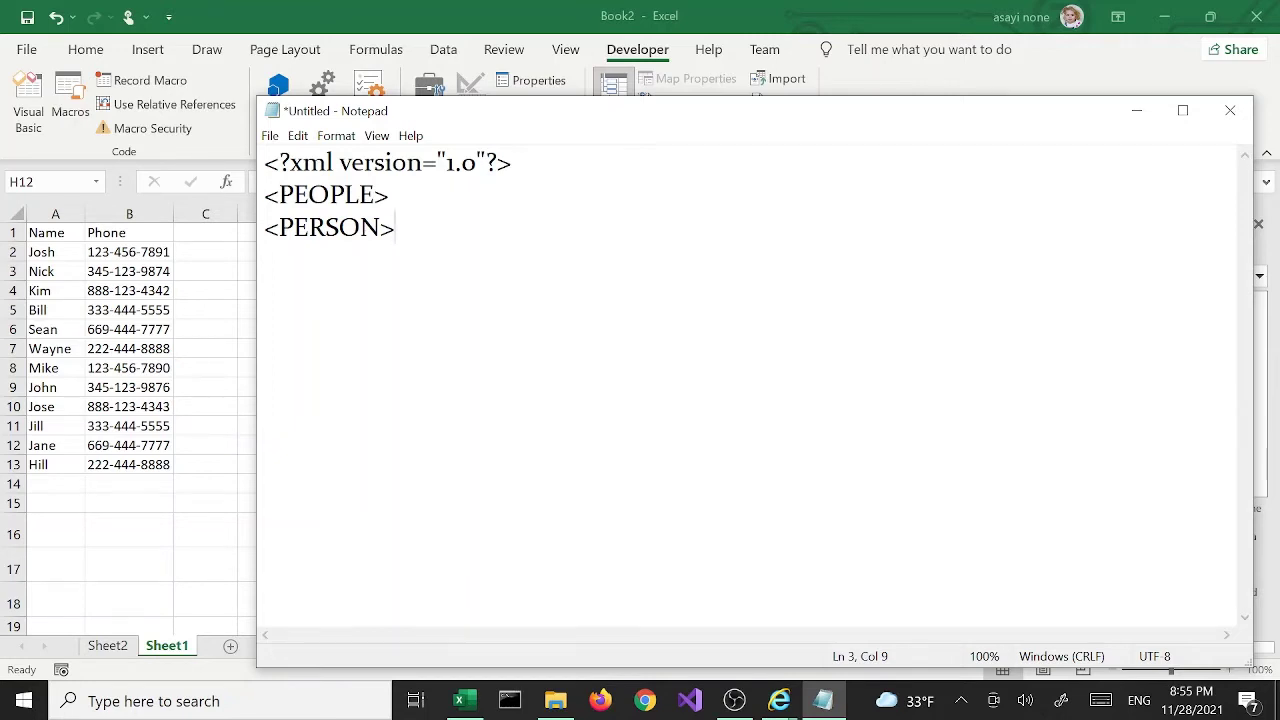
Enter Spongebob after the <PERSON> tag and close it with </PERSON> on the same line.
text(Sponge)
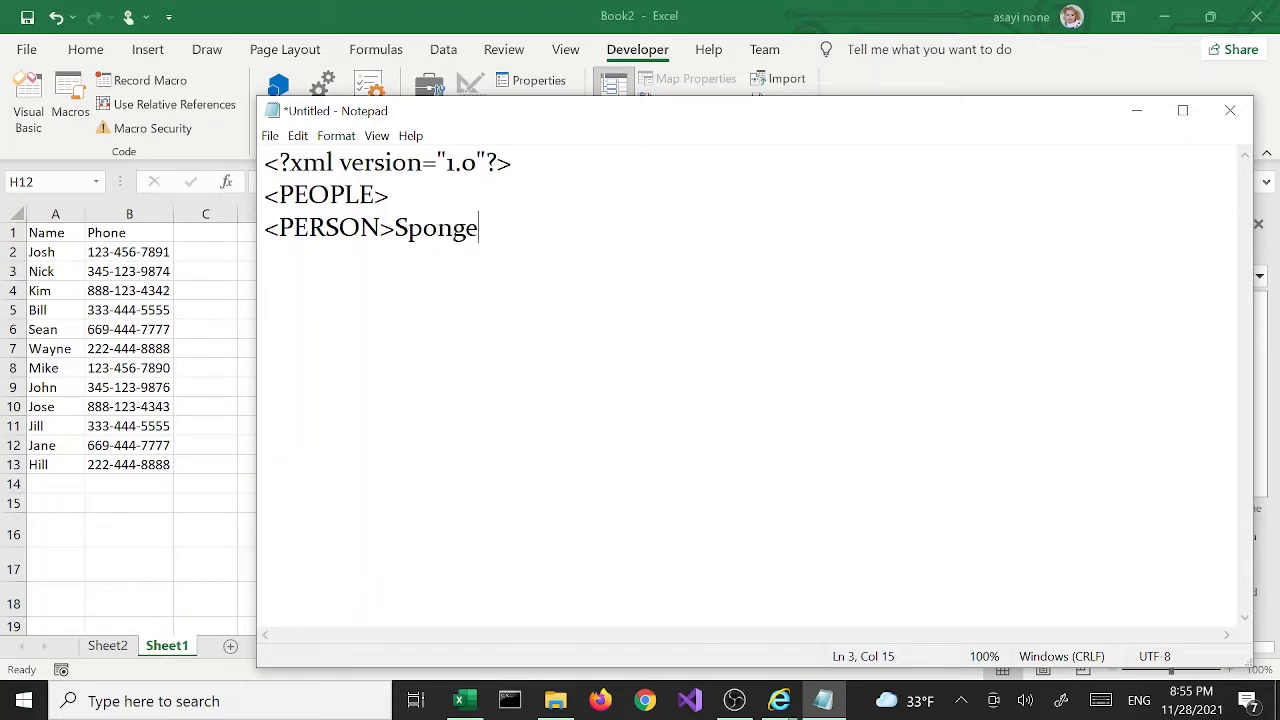
text(bob)
text(/<)
key(BackSpace)
text(>)
key(Return)
key(Up)
key(End)
key(Left)
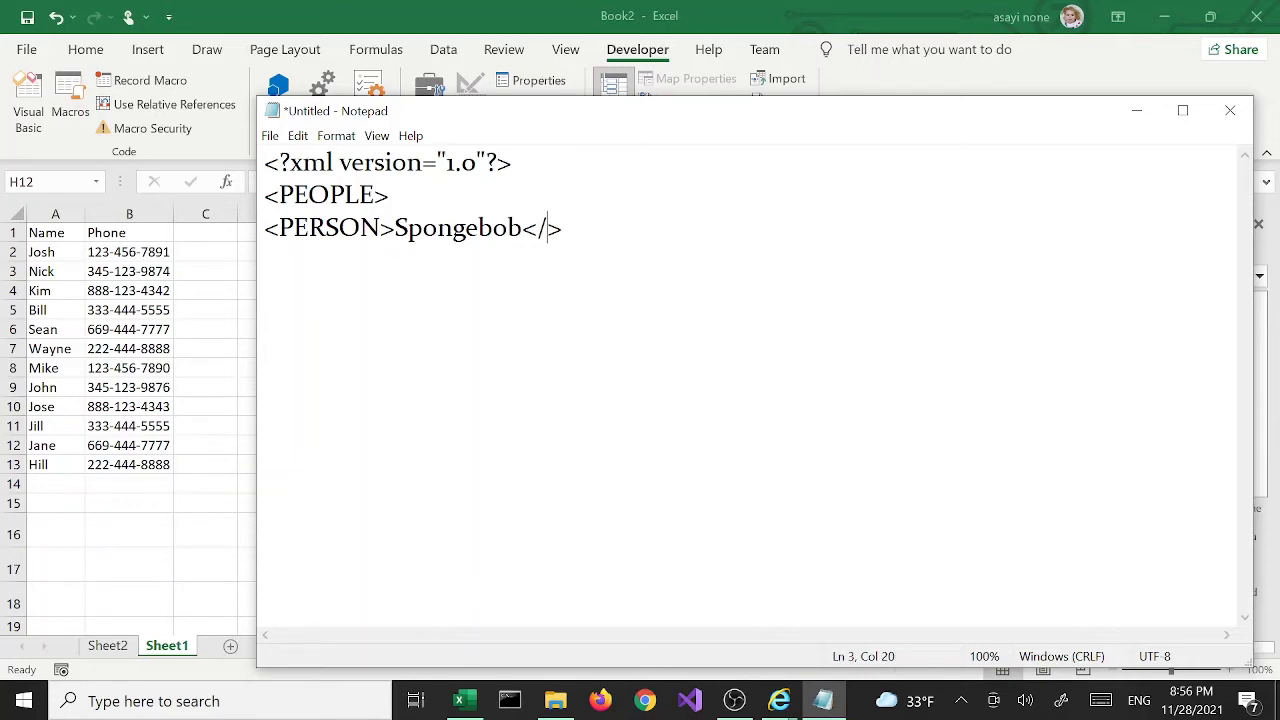
text(PERSON)
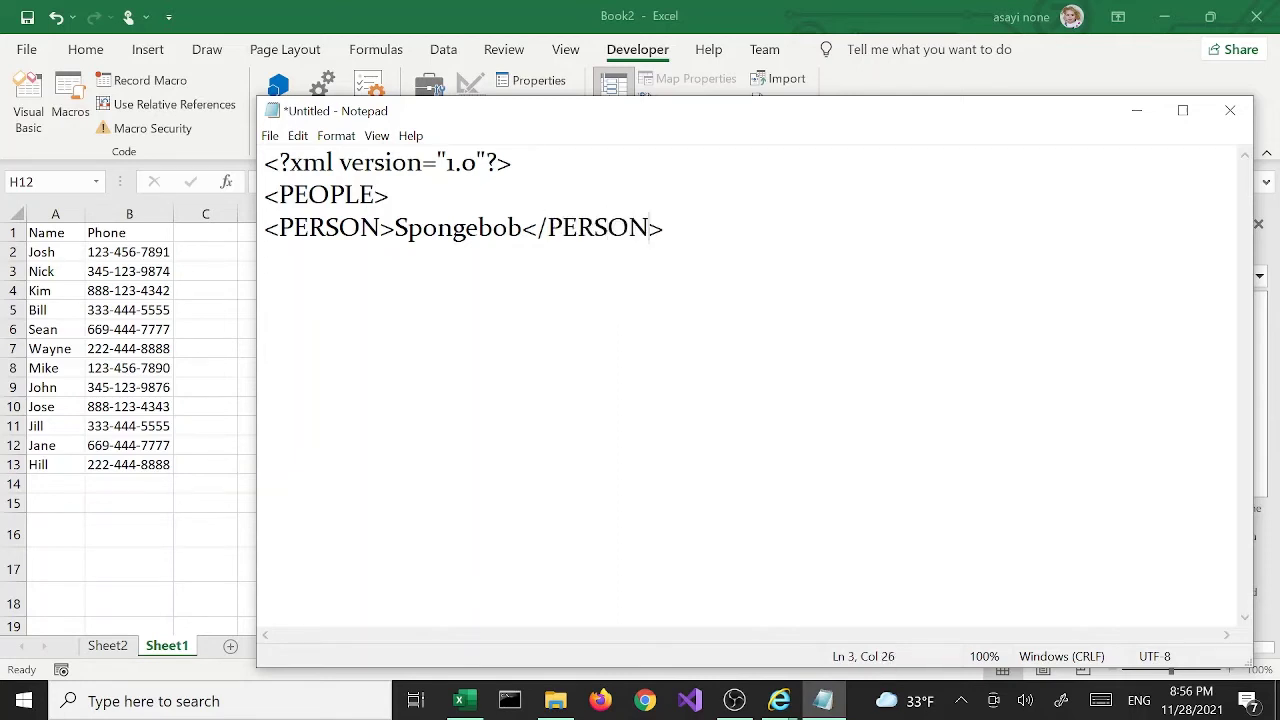
Add a CELL element containing a placeholder phone number on the line below the PERSON line.
click(265, 260)
text(<CELL>)
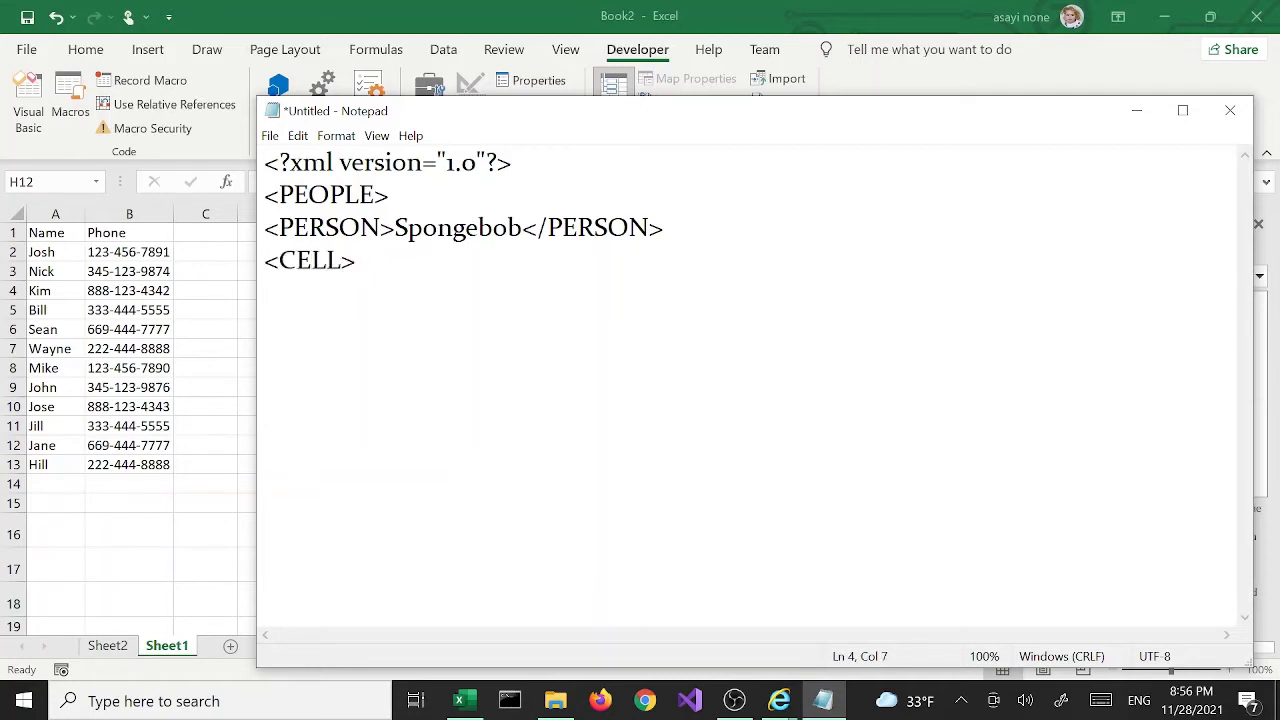
text(111-111-1111)
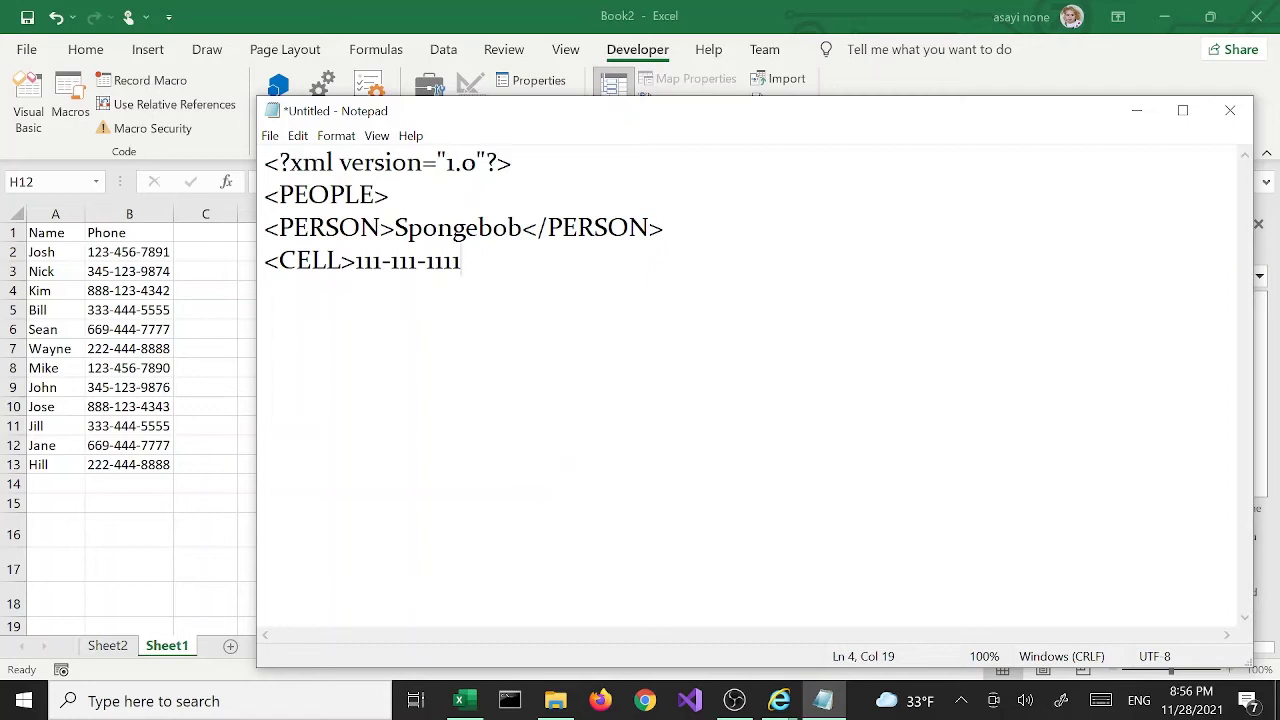
text(</CELL>)
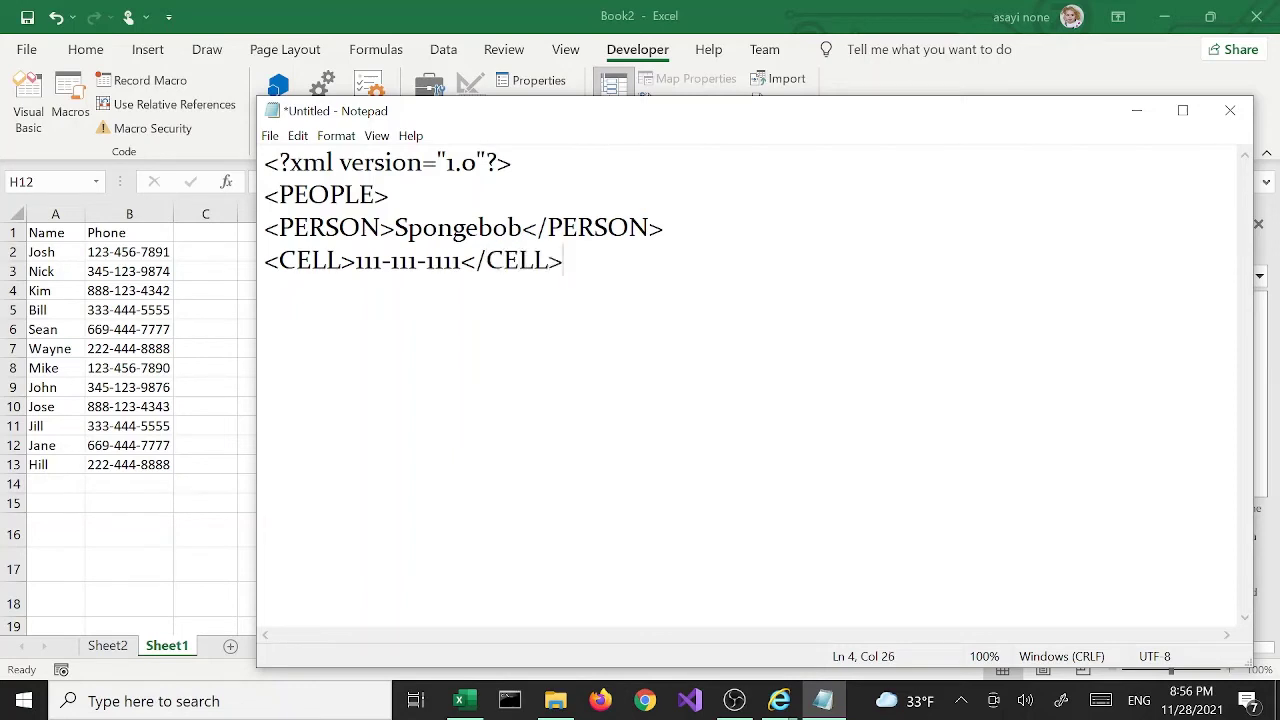
Start another line with < below the CELL element, and move Spongebob onto its own line, preceded by <NAME>.
key(Return)
text(<)
key(Return)
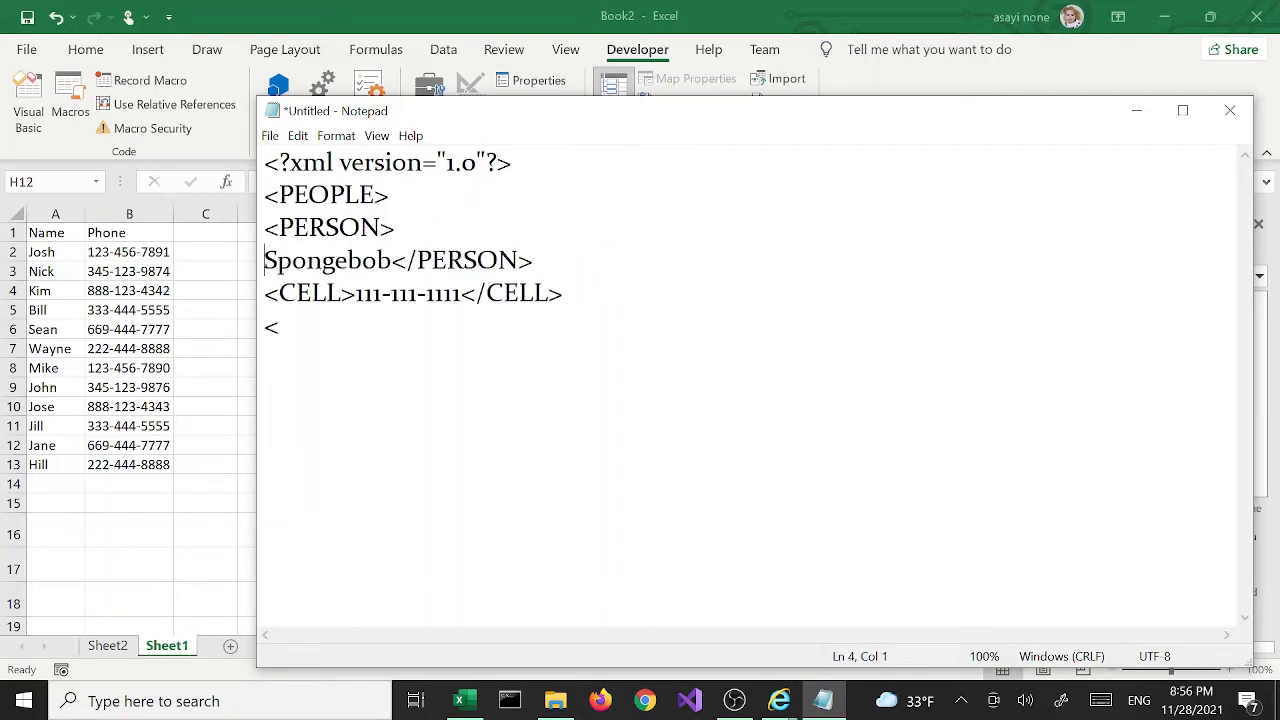
text(<)
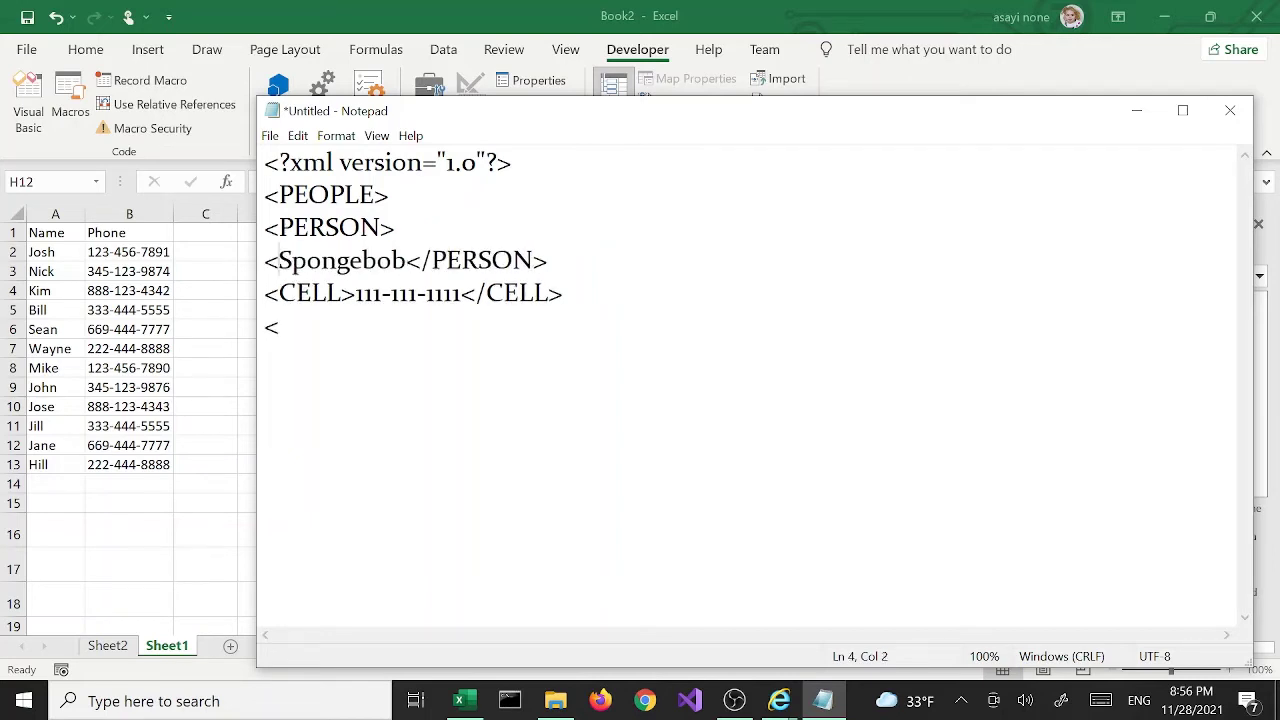
text(NAME>)
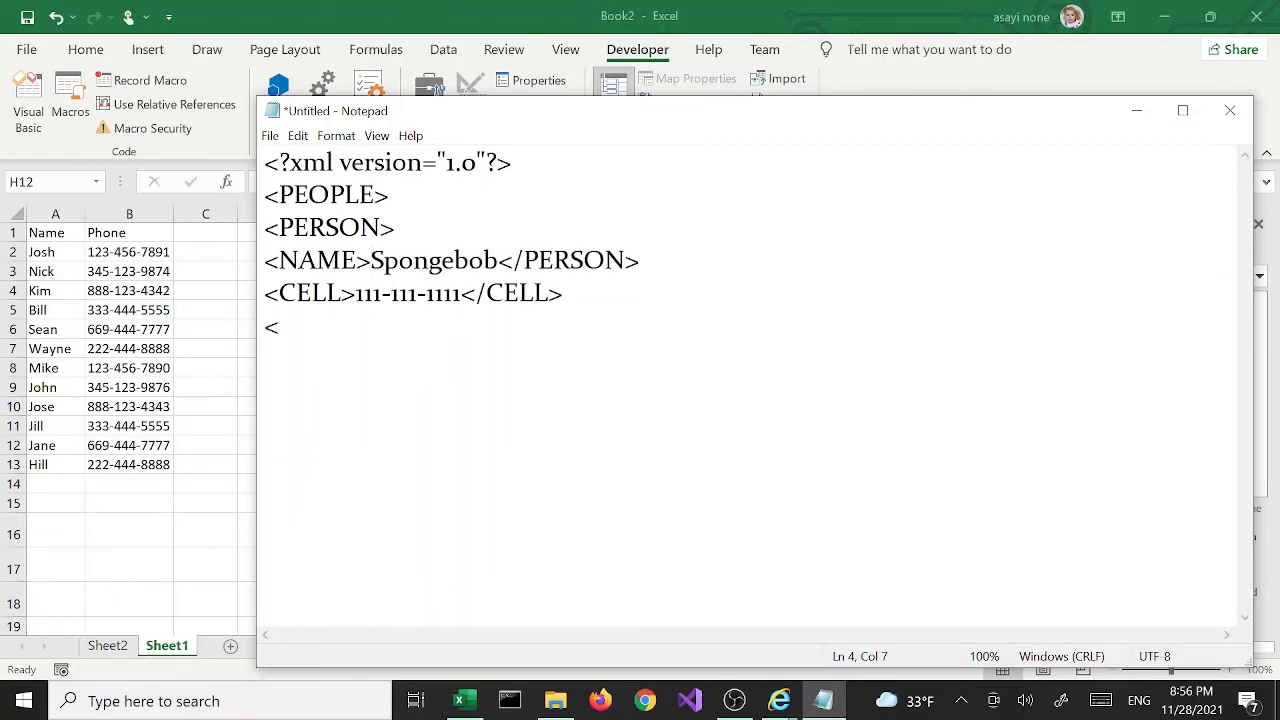
Move the closing </PERSON> tag from the name line to the last line, below the CELL element.
key(ctrl+Right)
key(ctrl+shift+Right)
key(ctrl+shift+Right)
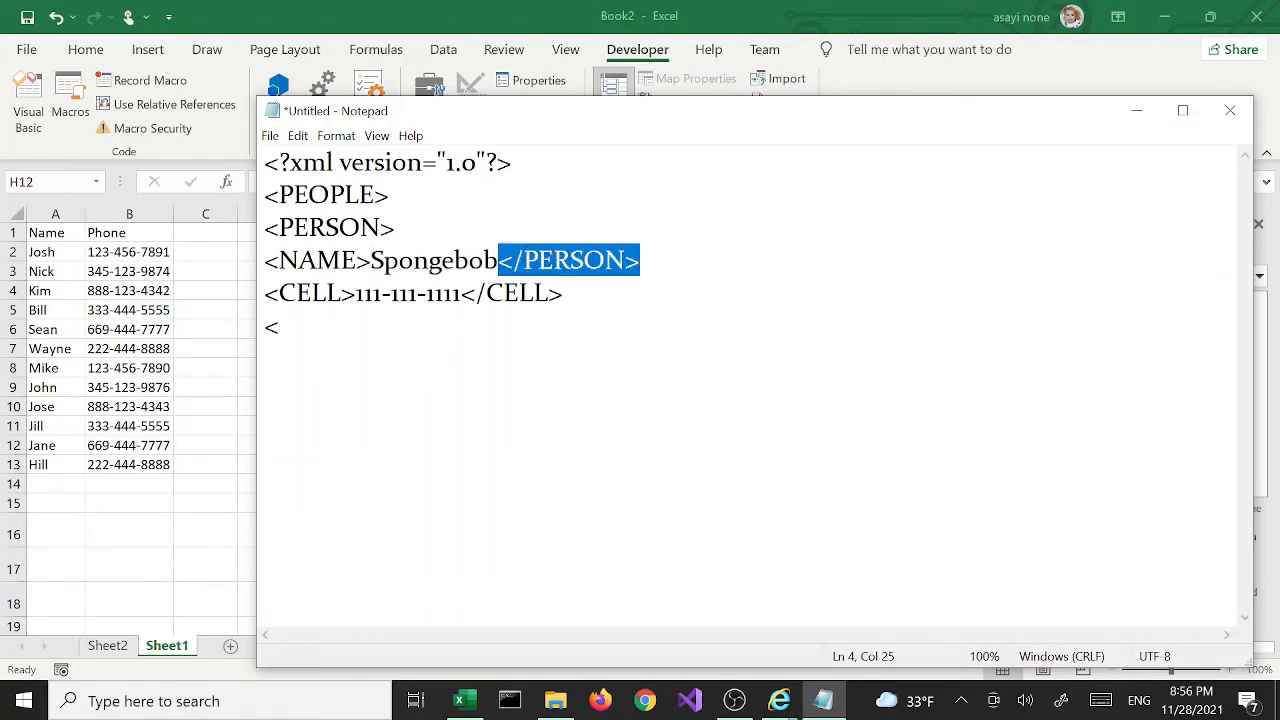
key(ctrl+x)
key(Down)
key(Down)
key(Down)
key(Left)
key(ctrl+v)
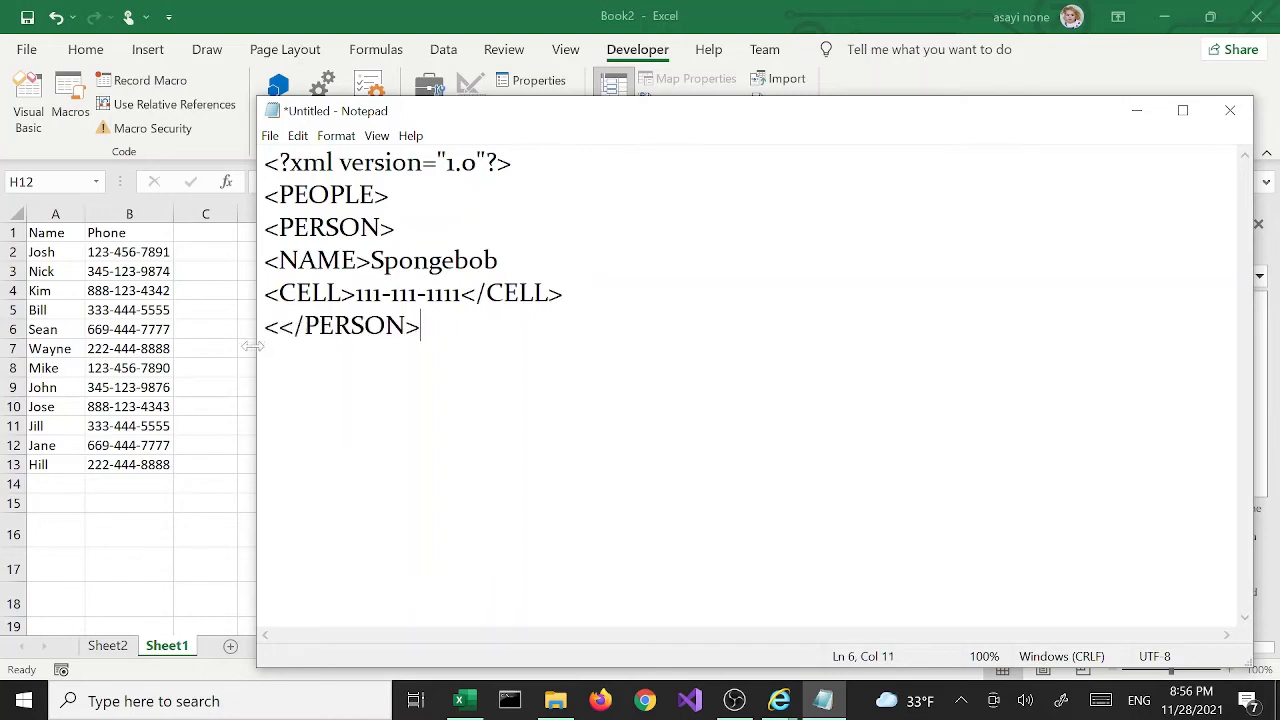
Close the name line with </NAME> and remove the extra < in front of </PERSON>.
click(500, 260)
text(</NAME>)
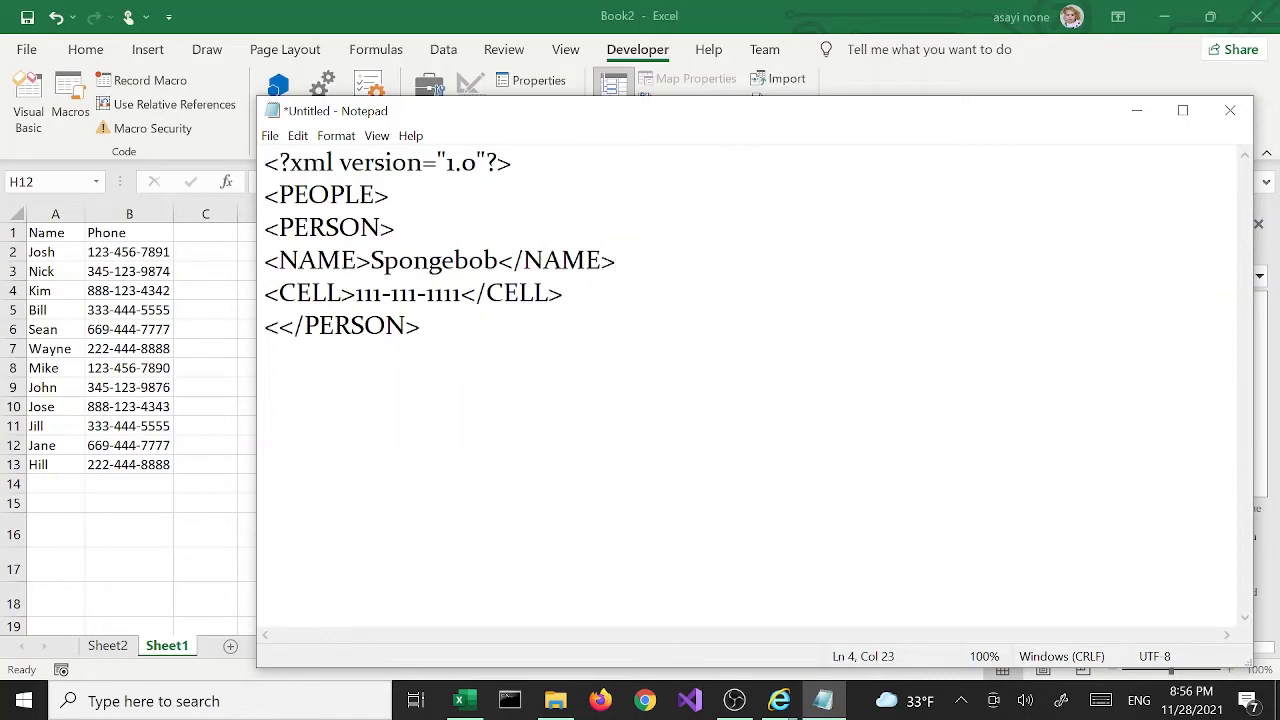
click(395, 227)
click(334, 325)
click(279, 325)
key(BackSpace)
click(405, 325)
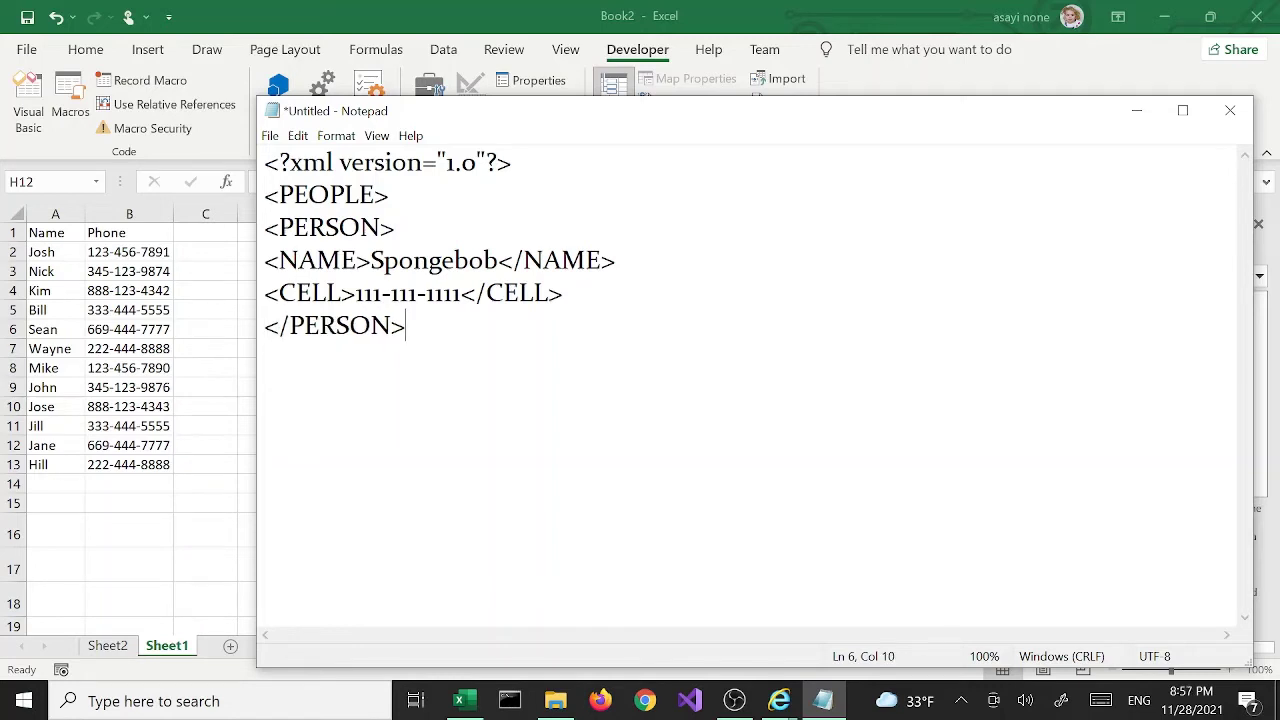
Duplicate the whole PERSON block, from <PERSON> to </PERSON>, directly below the original.
key(Return)
key(BackSpace)
key(shift+Up)
key(shift+Up)
key(shift+Home)
key(shift+Up)
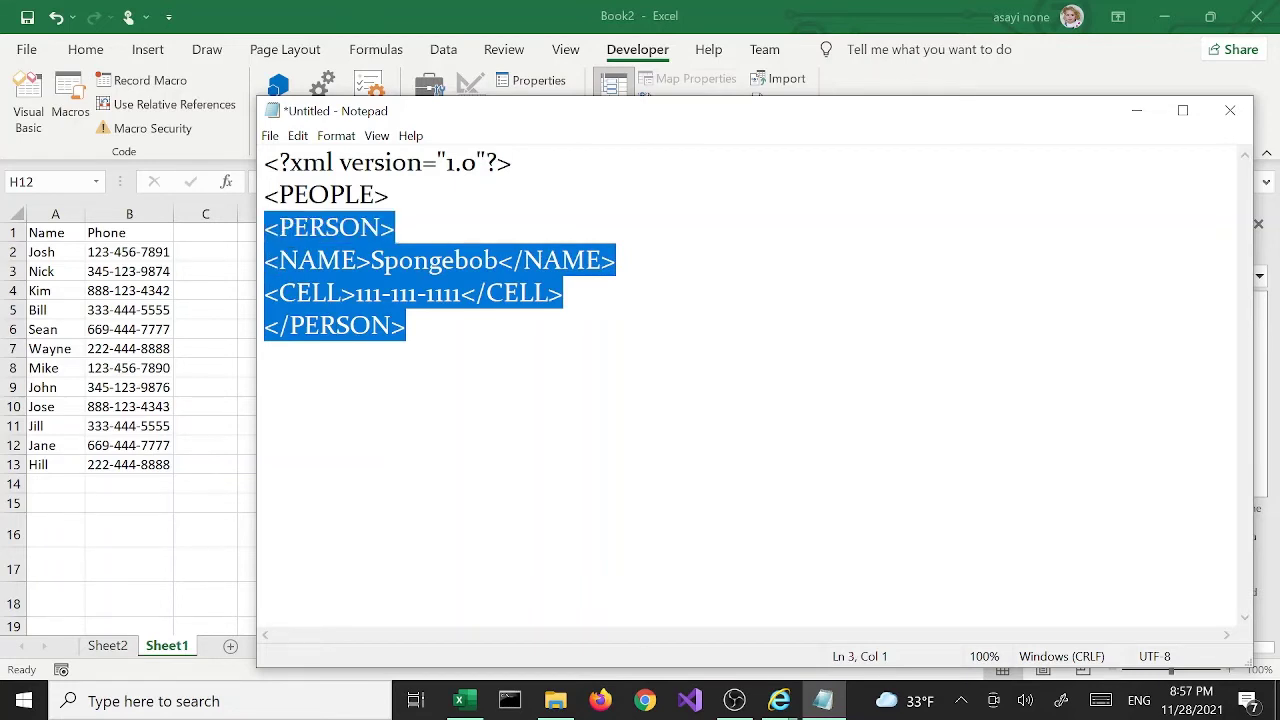
click(265, 358)
key(ctrl+v)
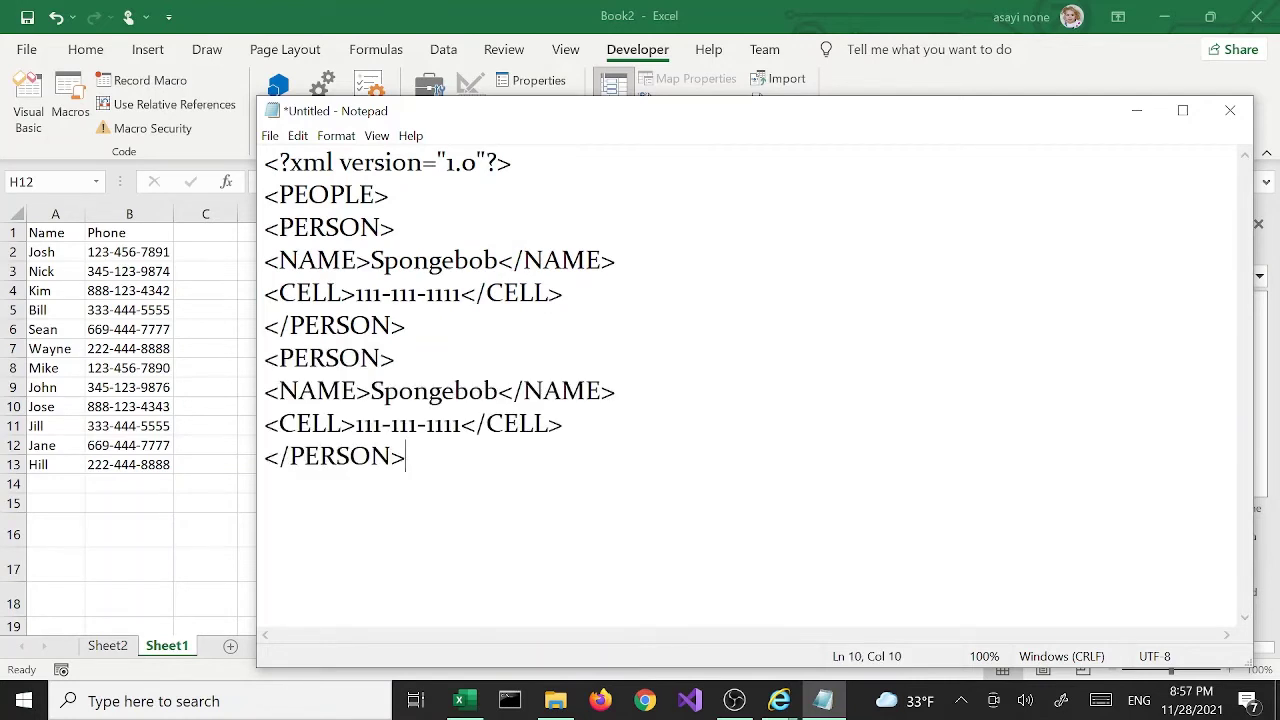
Add a blank line after the second PERSON block and replace the name in that block with a different first name.
key(Return)
click(429, 391)
drag(498, 391, 371, 391)
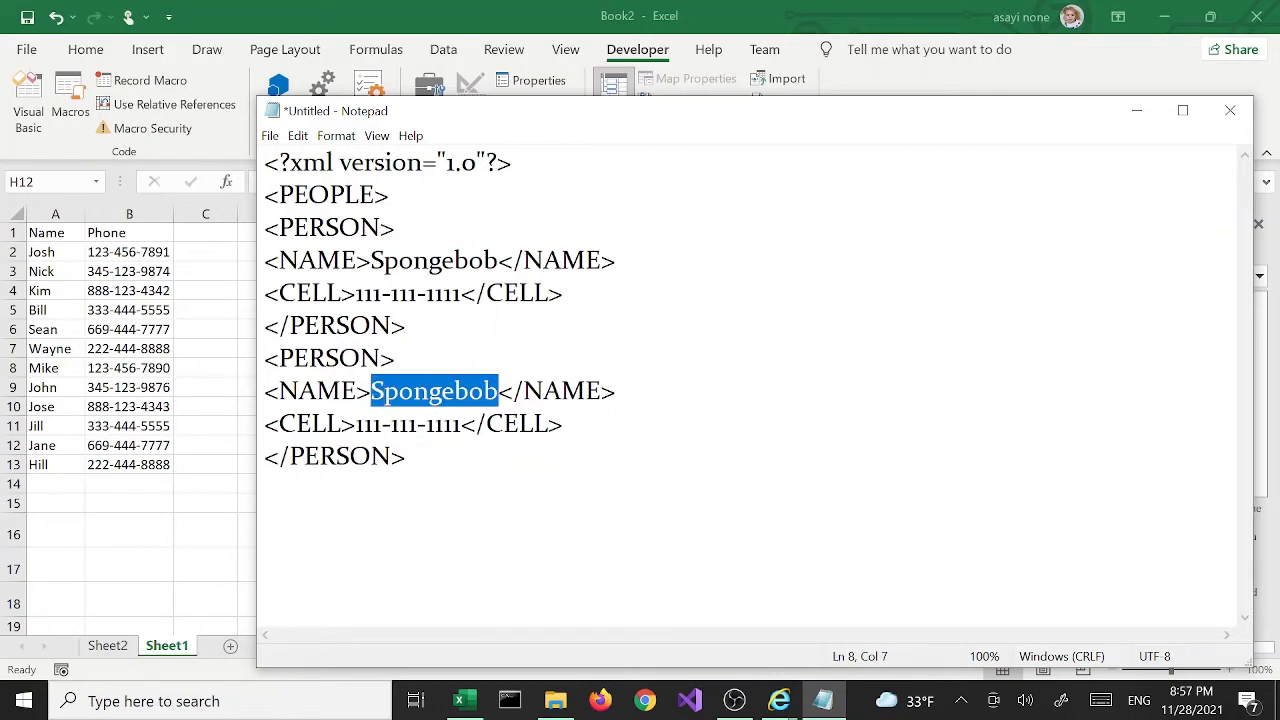
text(Sam)
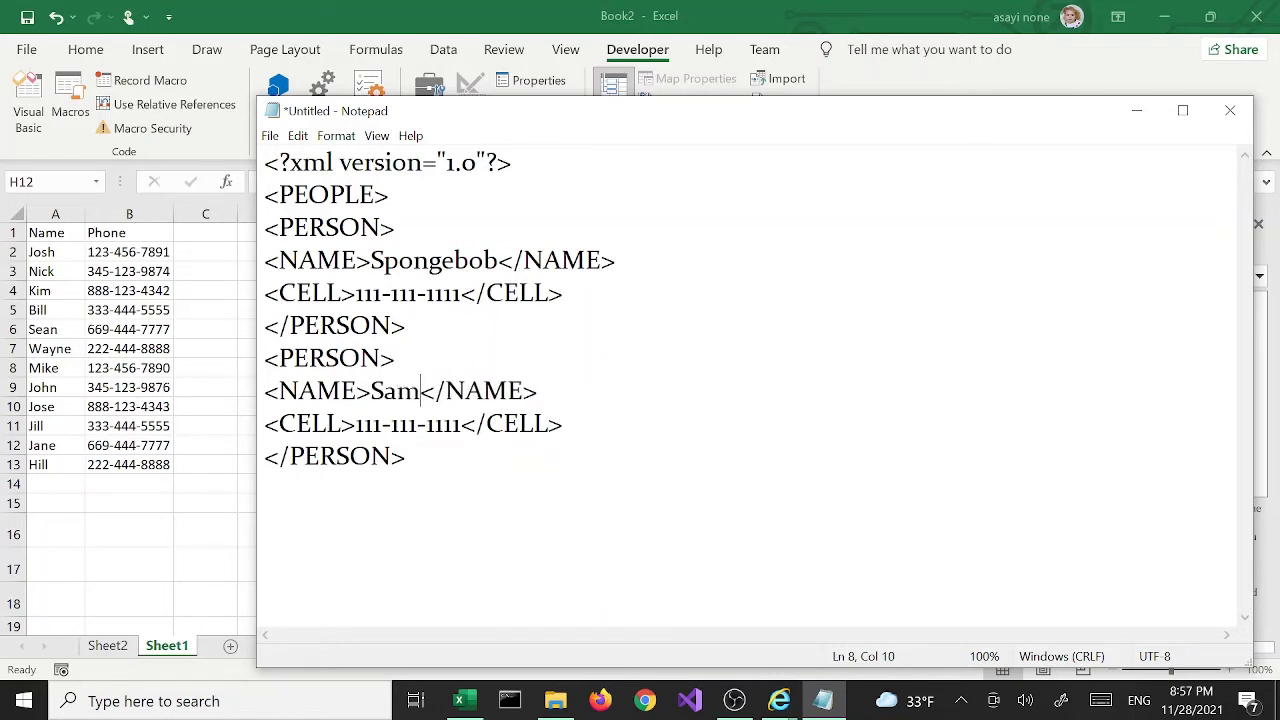
Close the XML structure with </PEOPLE> on the last line, below the second PERSON block.
key(ctrl+End)
click(443, 423)
key(Down)
key(Down)
text(<)
text(PE)
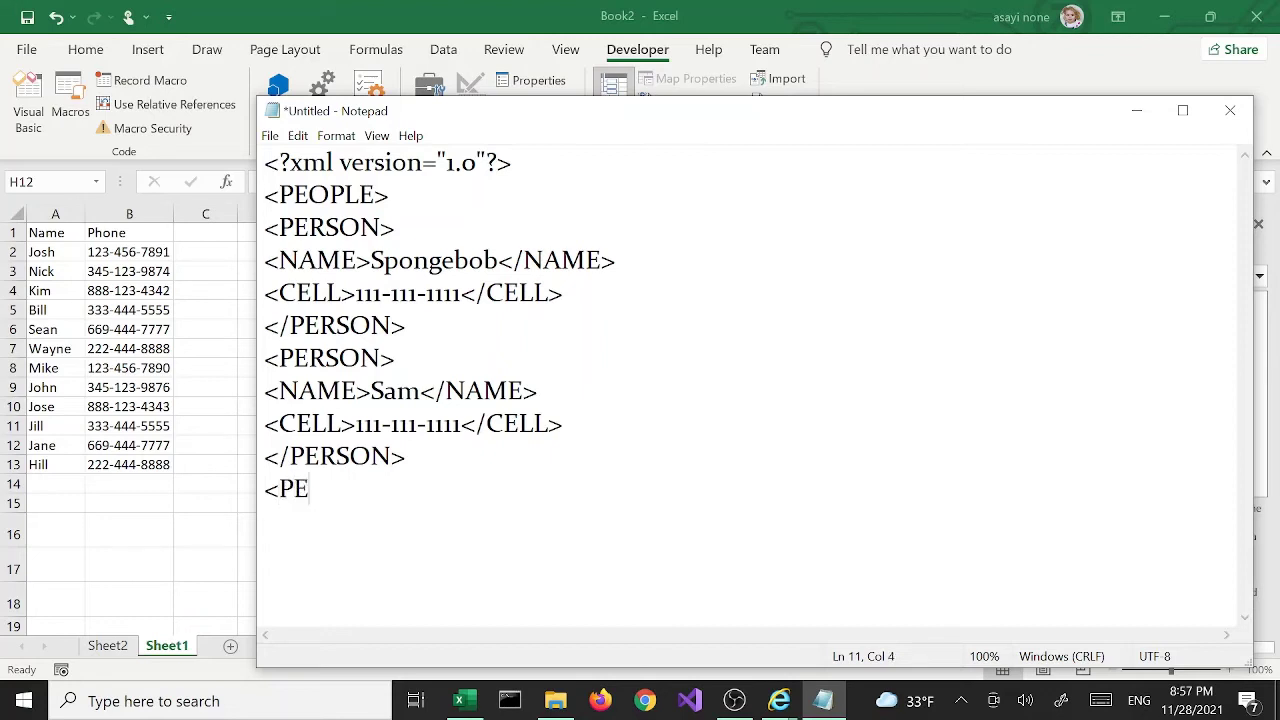
key(BackSpace)
key(BackSpace)
text(/PEOPLE>)
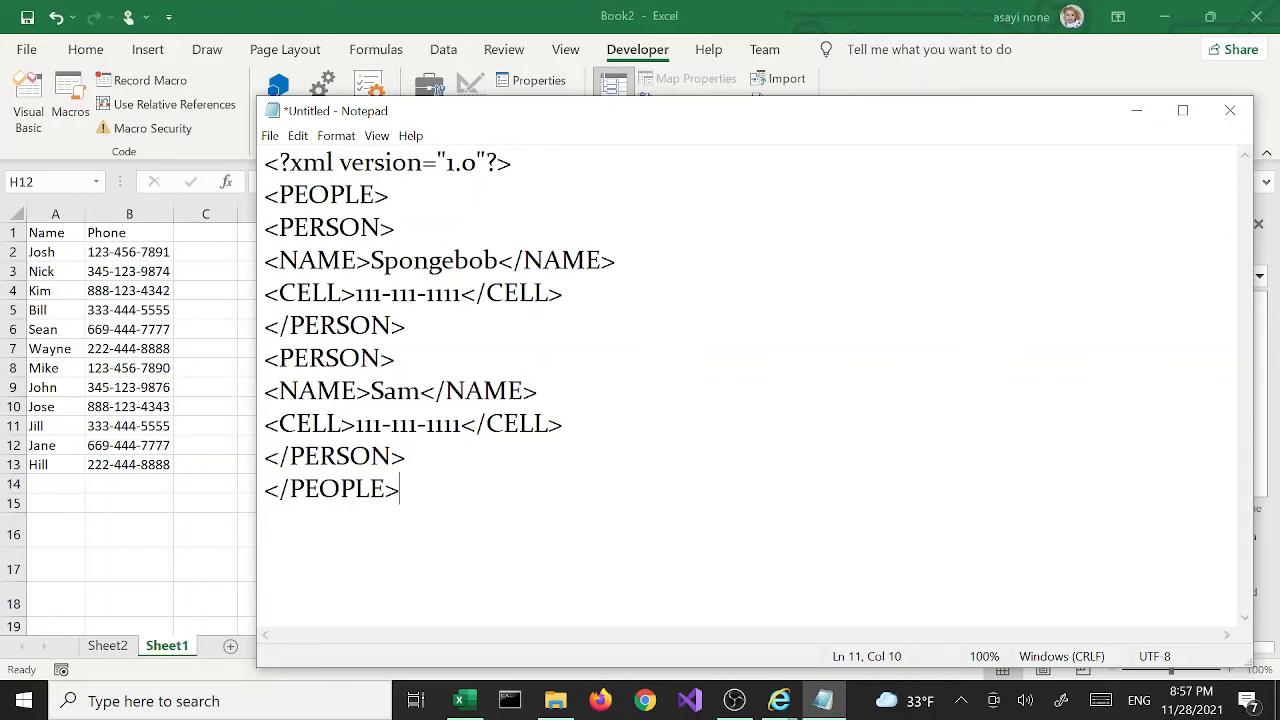
Save the XML text as PersonSchema.xml in the Desktop xml folder, using the All Files type.
click(344, 195)
click(270, 137)
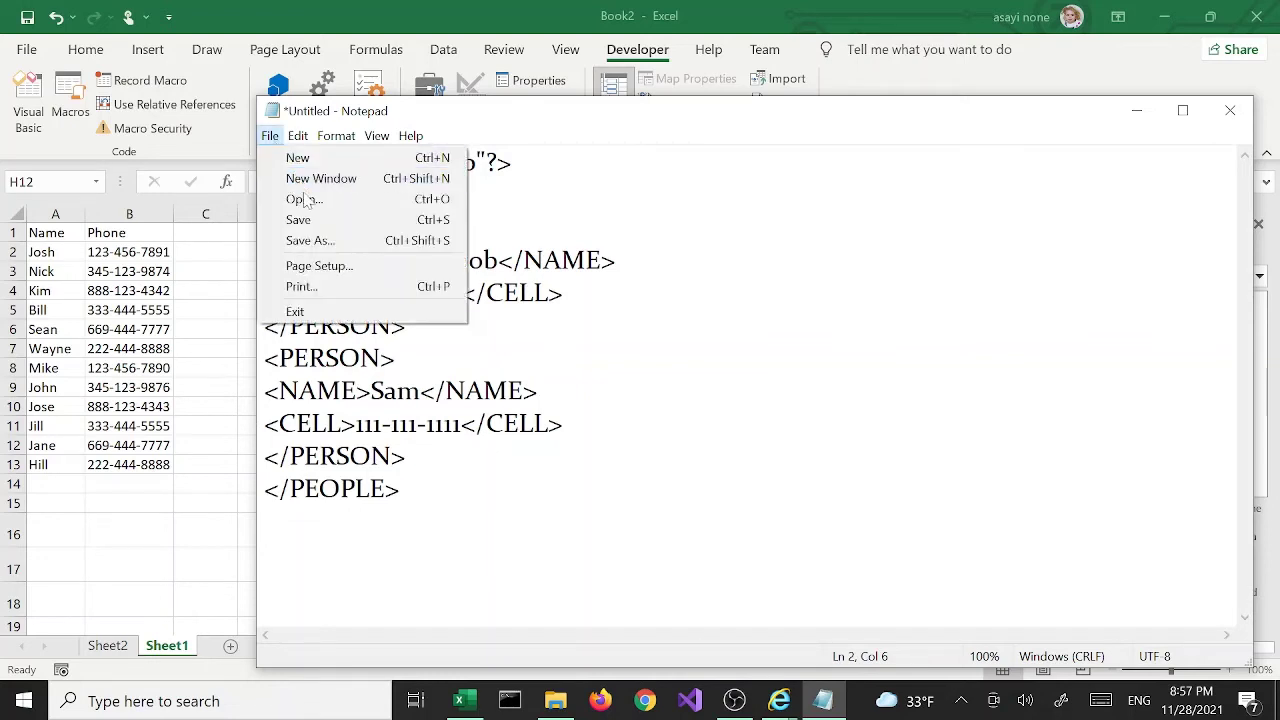
click(308, 241)
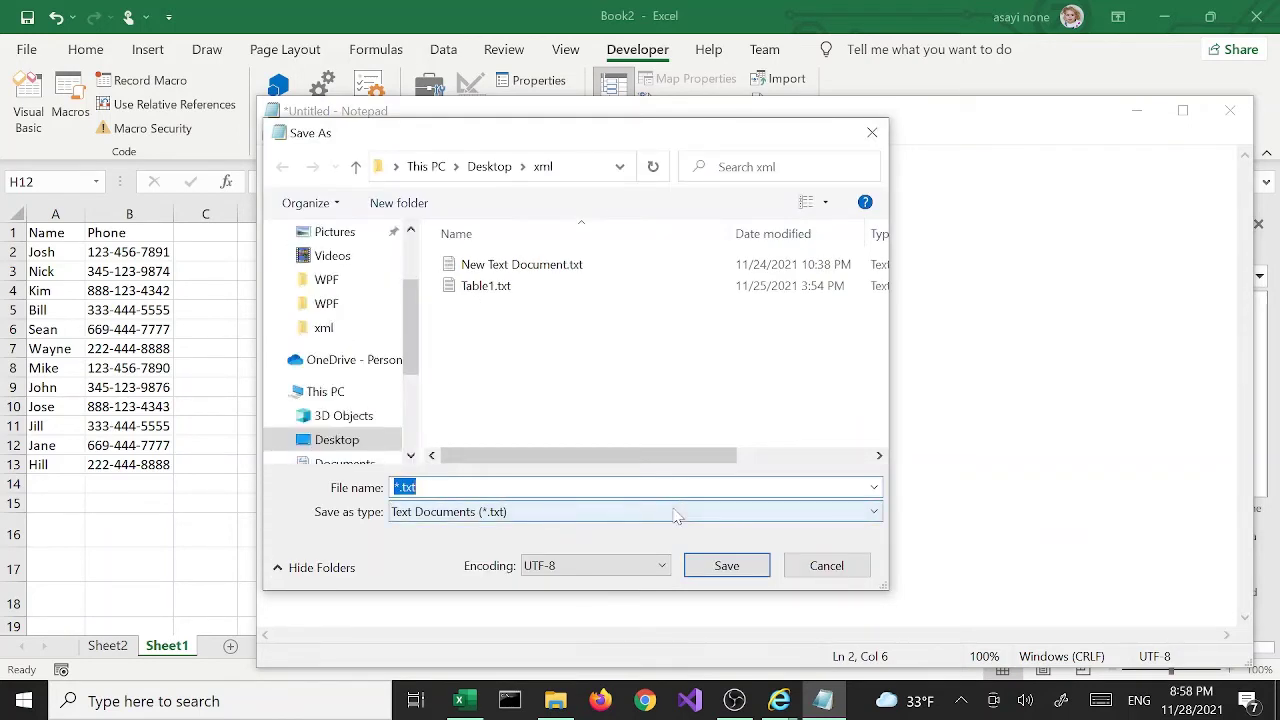
text(PersonSC)
key(BackSpace)
text(chema)
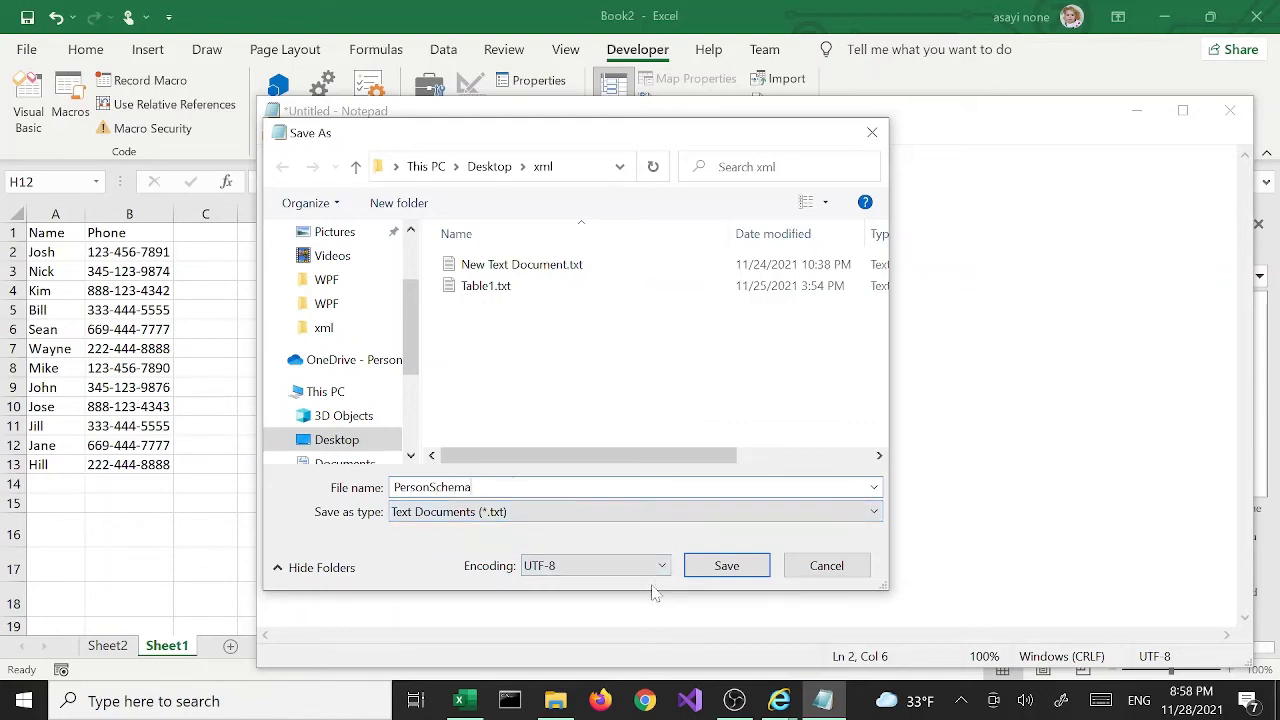
click(706, 514)
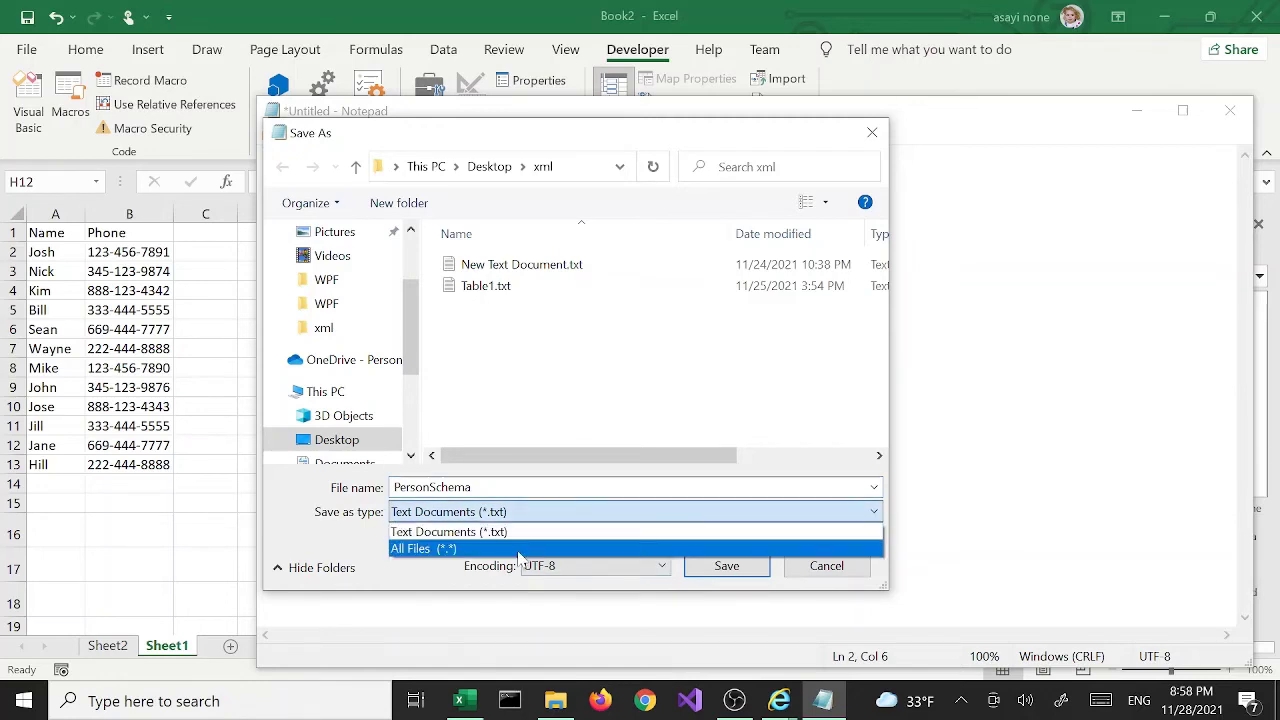
click(520, 553)
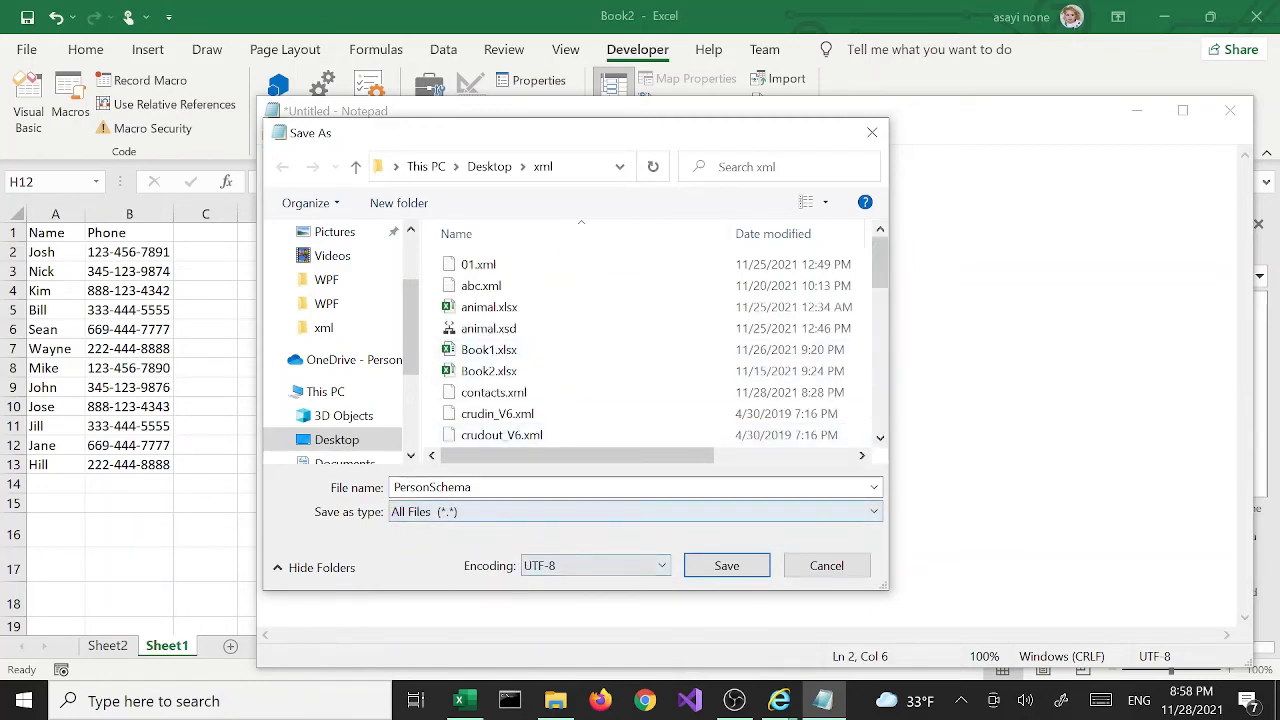
double_click(546, 487)
click(546, 487)
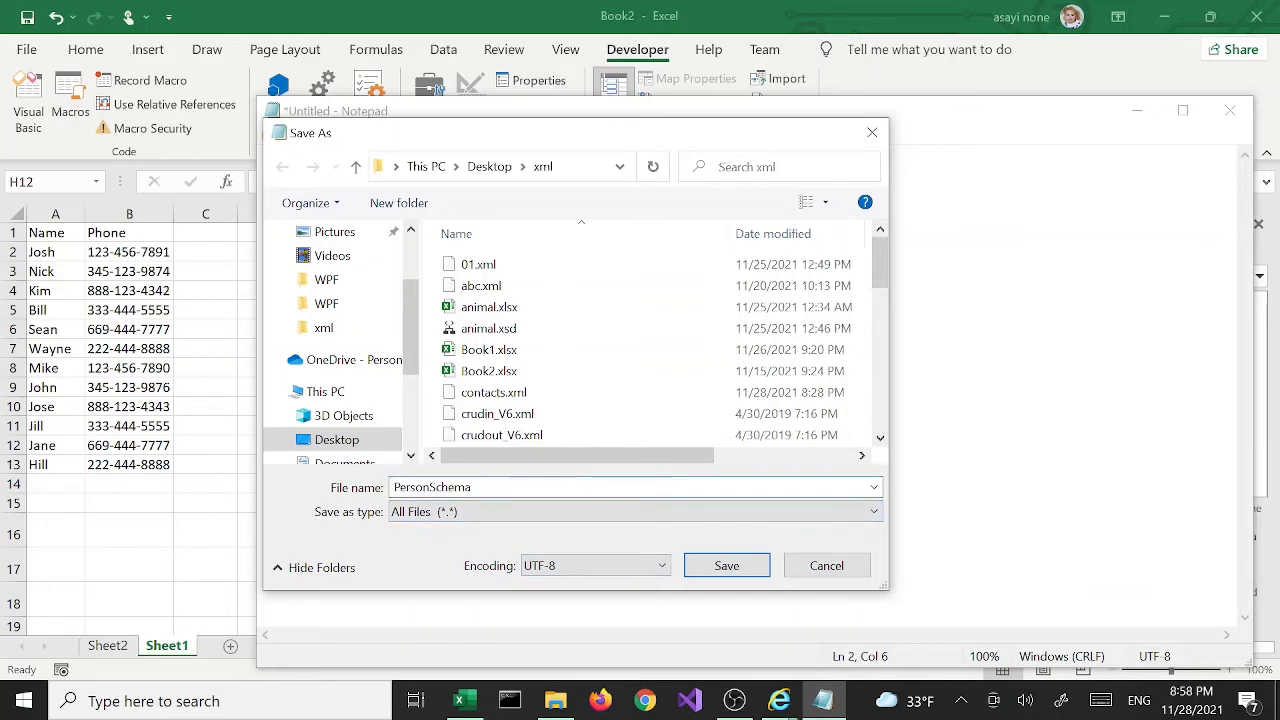
text(.xml)
click(733, 574)
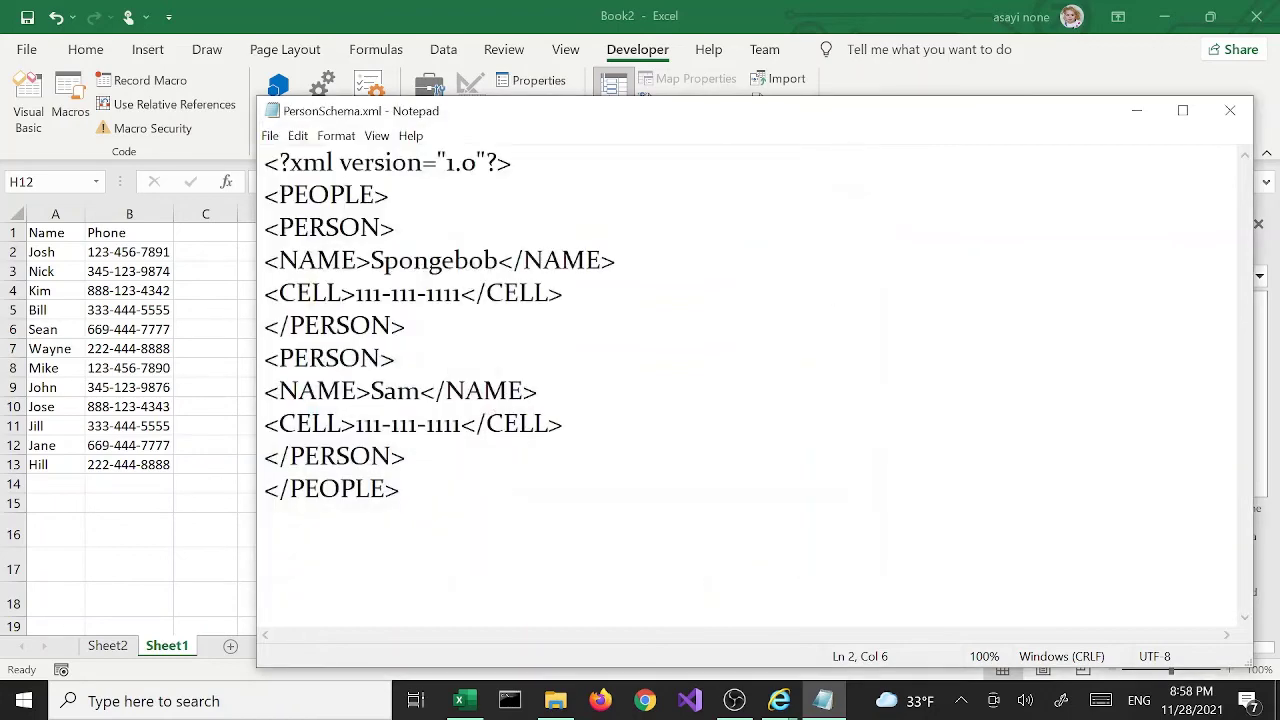
Switch to Excel and add PersonSchema.xml to the workbook as a new XML map, letting Excel create the schema.
key(alt+Tab)
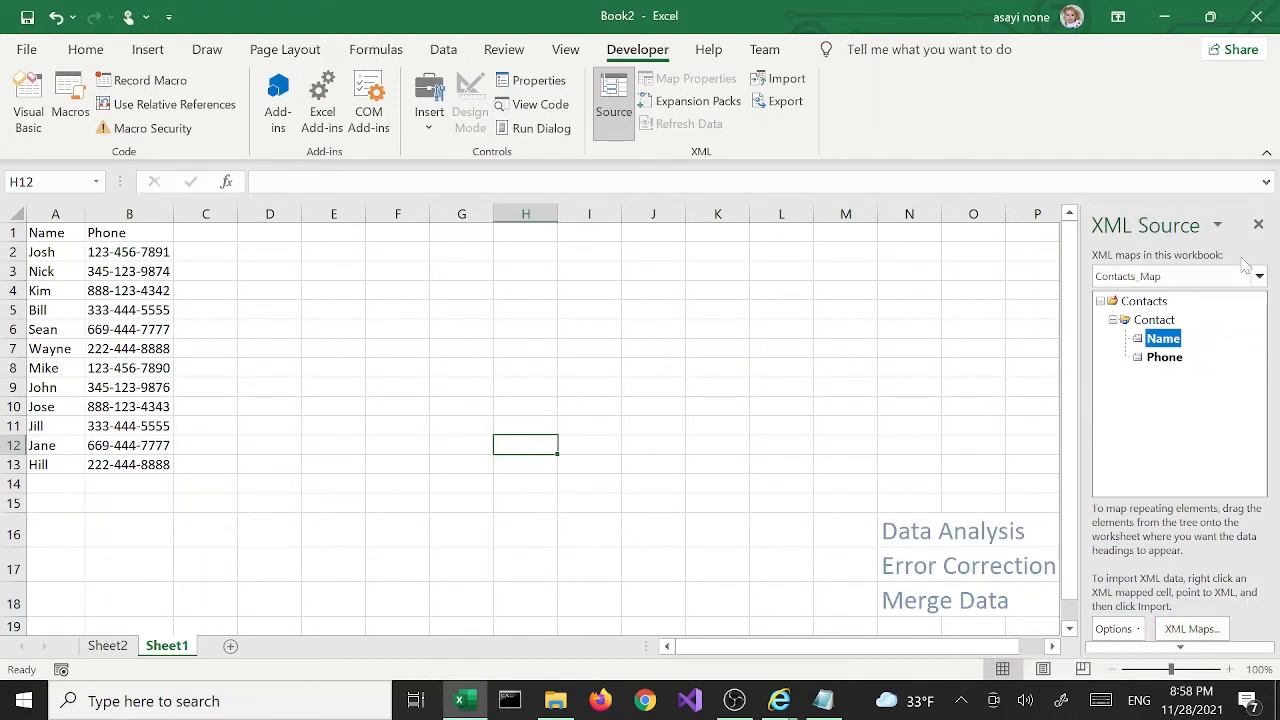
click(1188, 656)
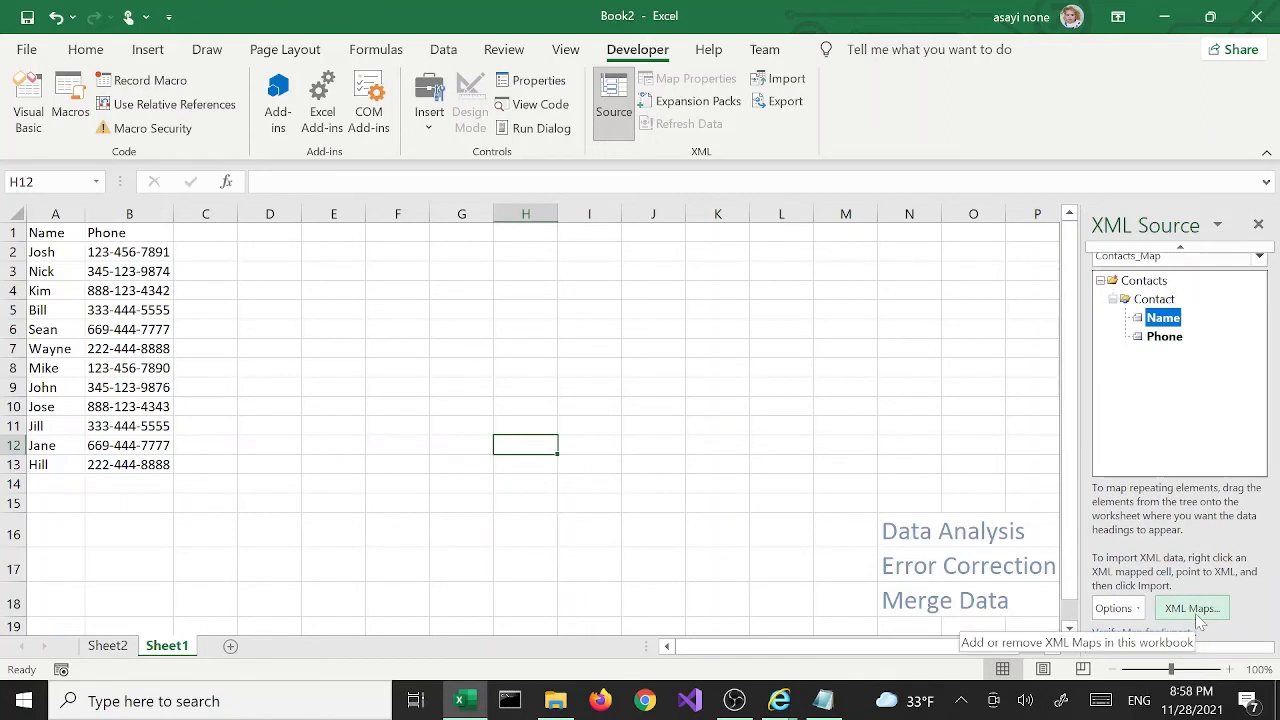
click(1197, 615)
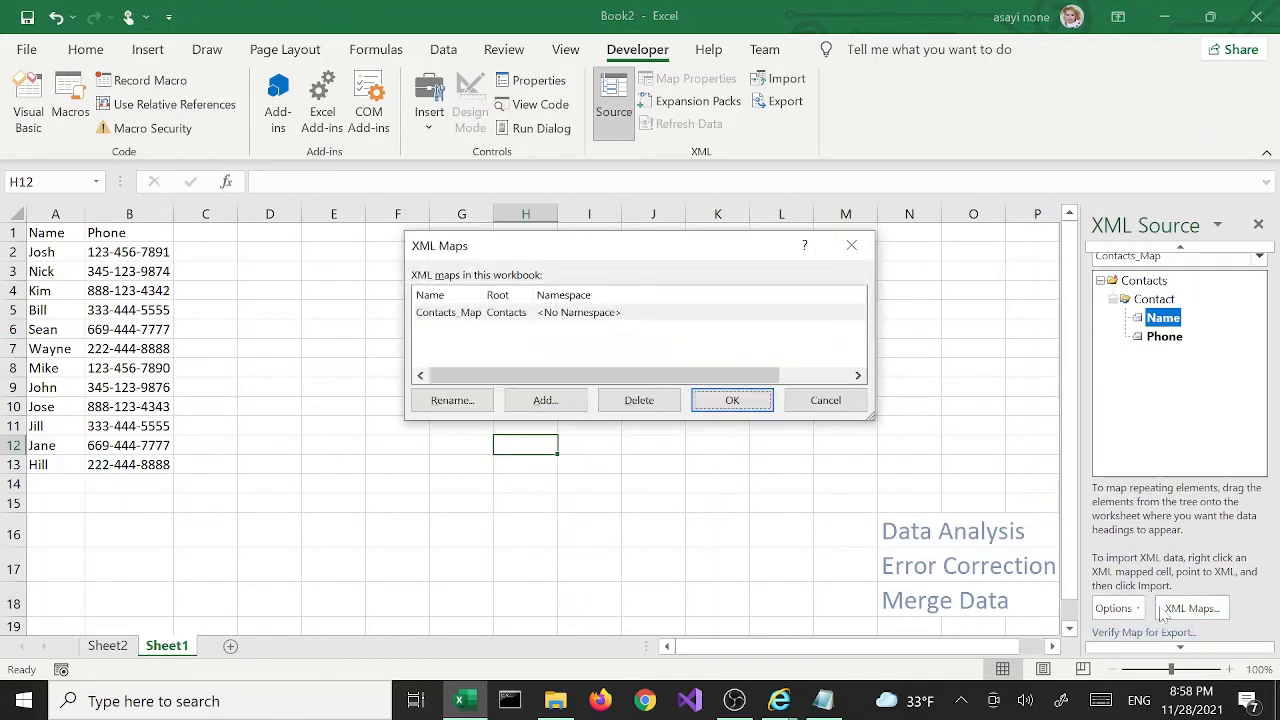
click(470, 314)
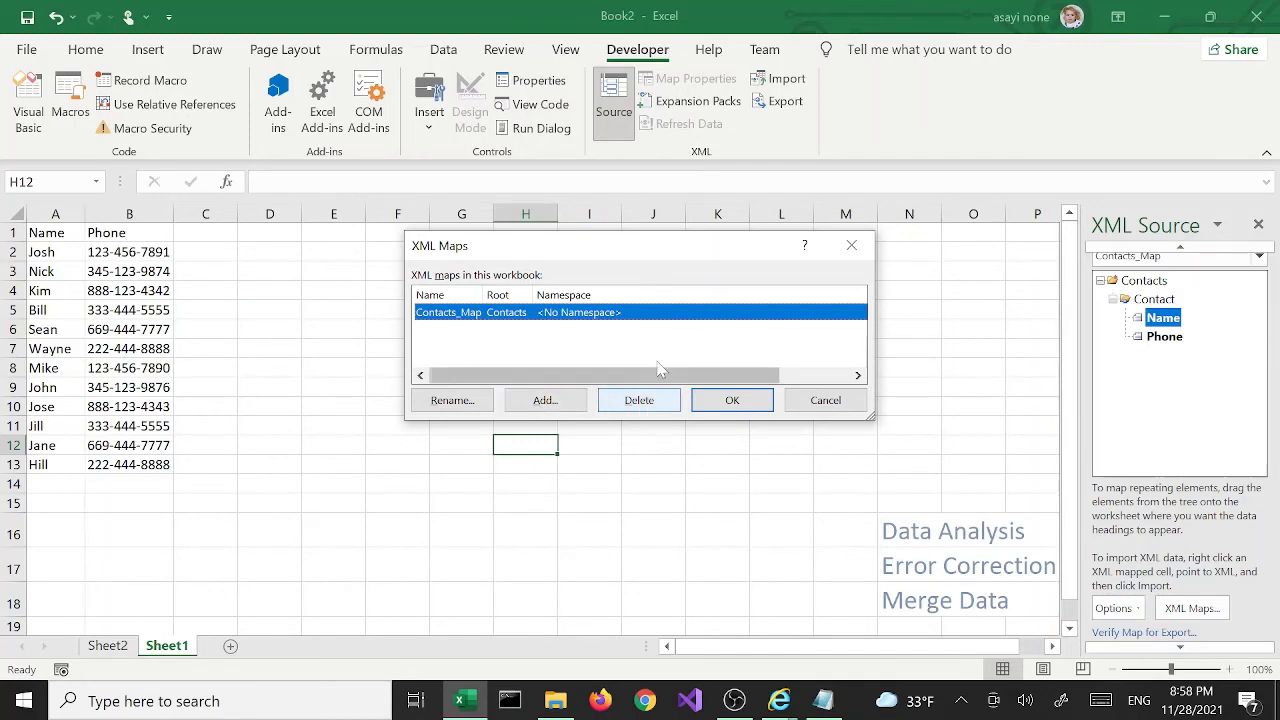
click(548, 403)
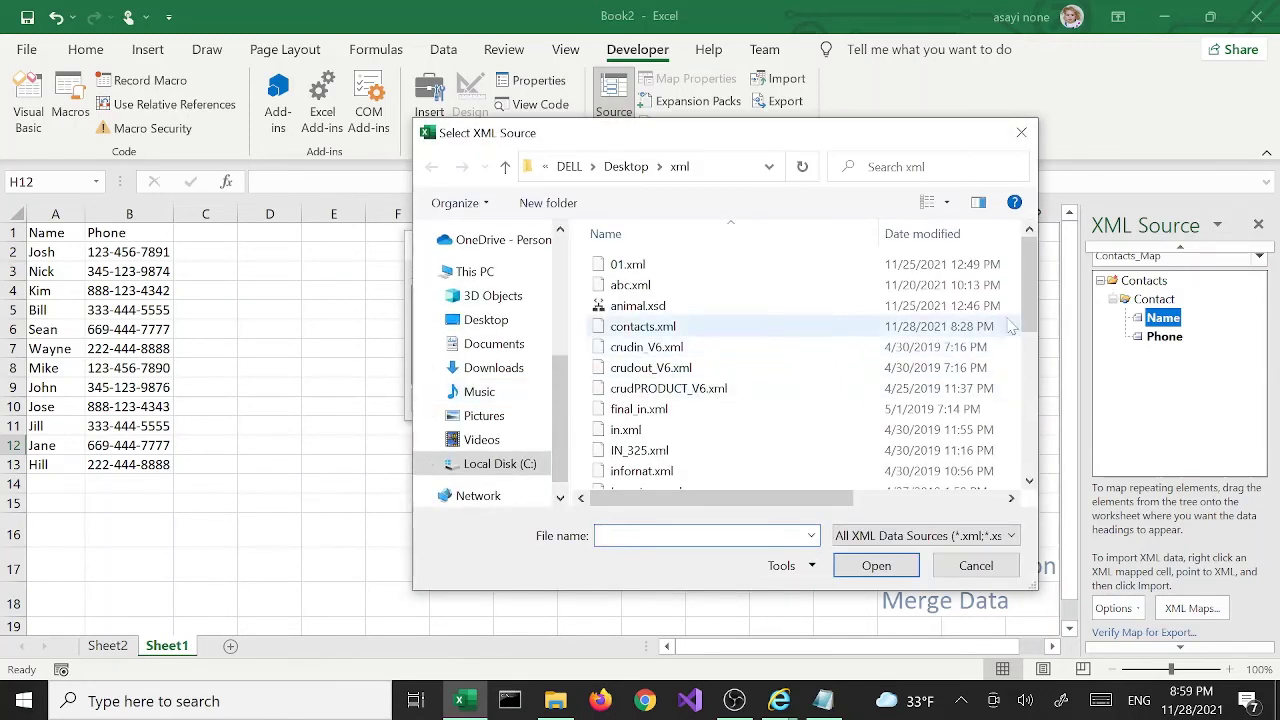
drag(1029, 313, 1026, 470)
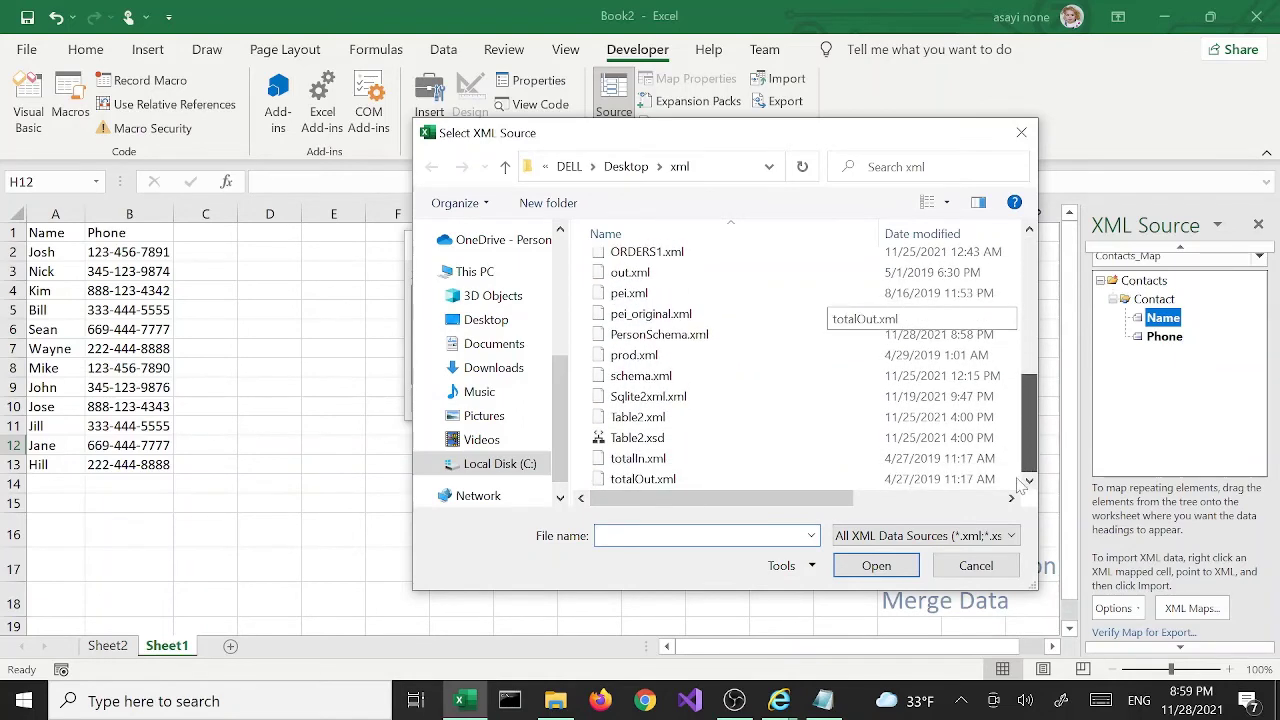
click(679, 345)
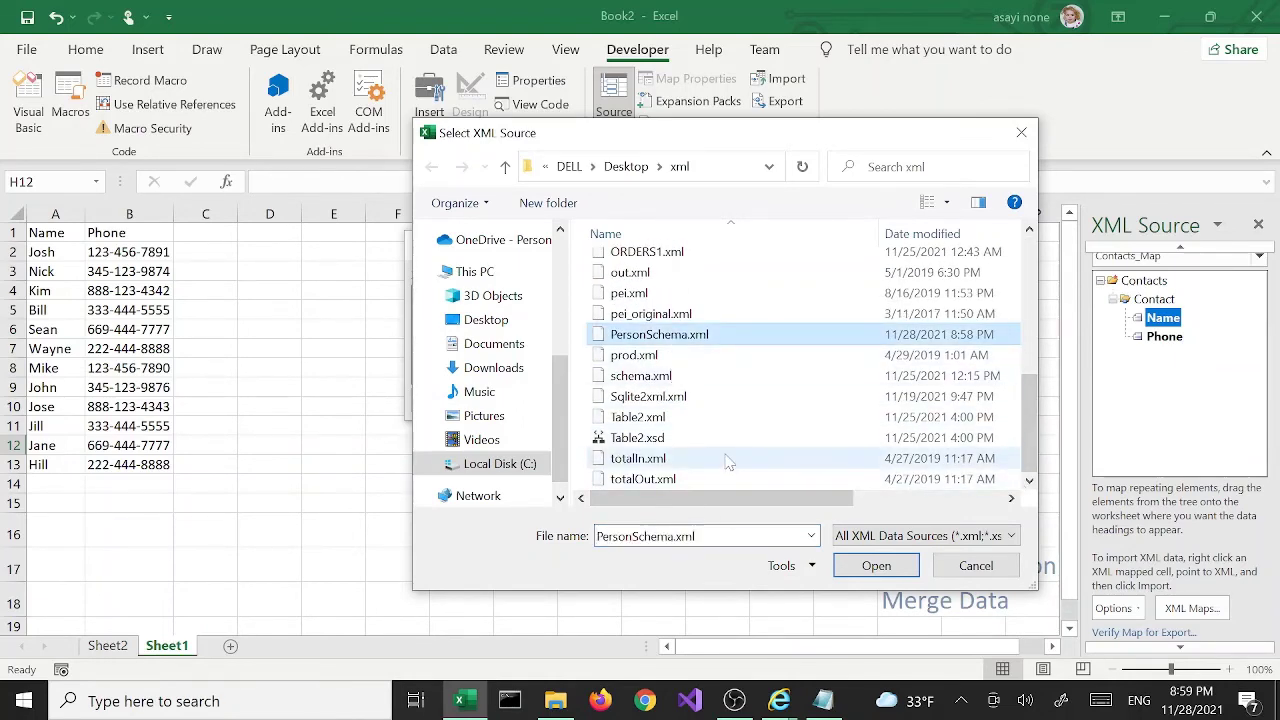
click(876, 566)
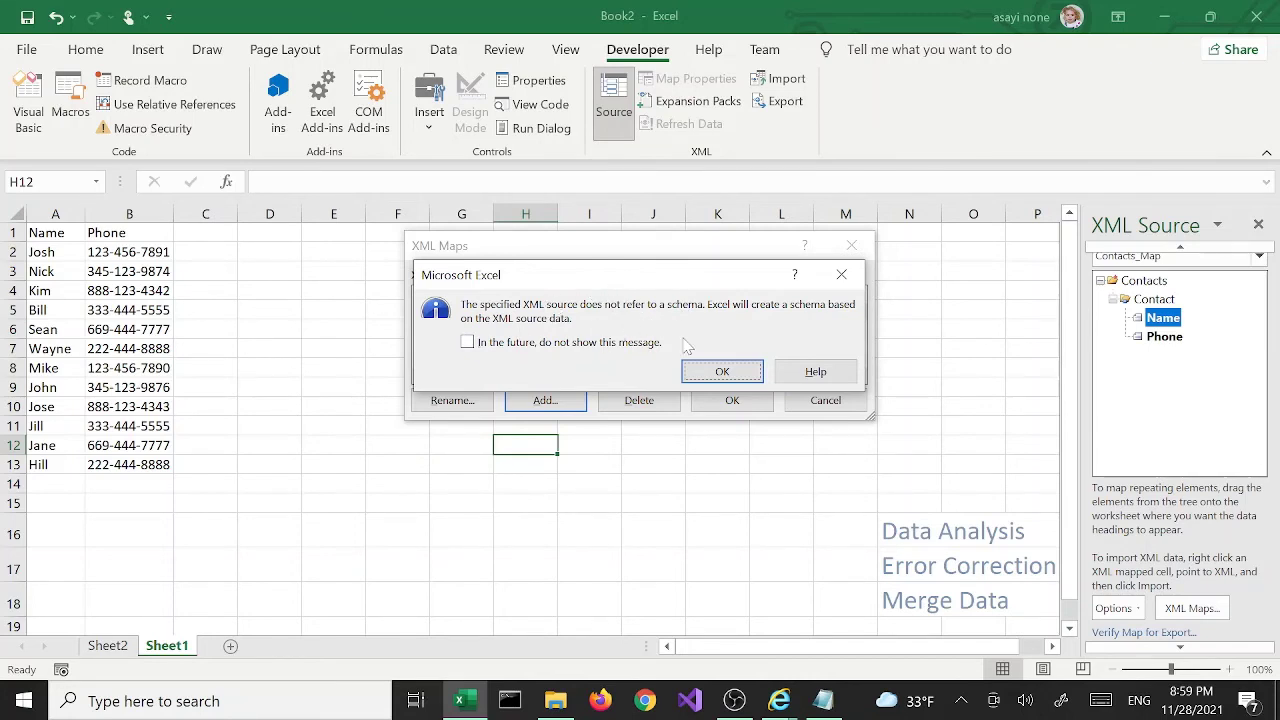
click(730, 373)
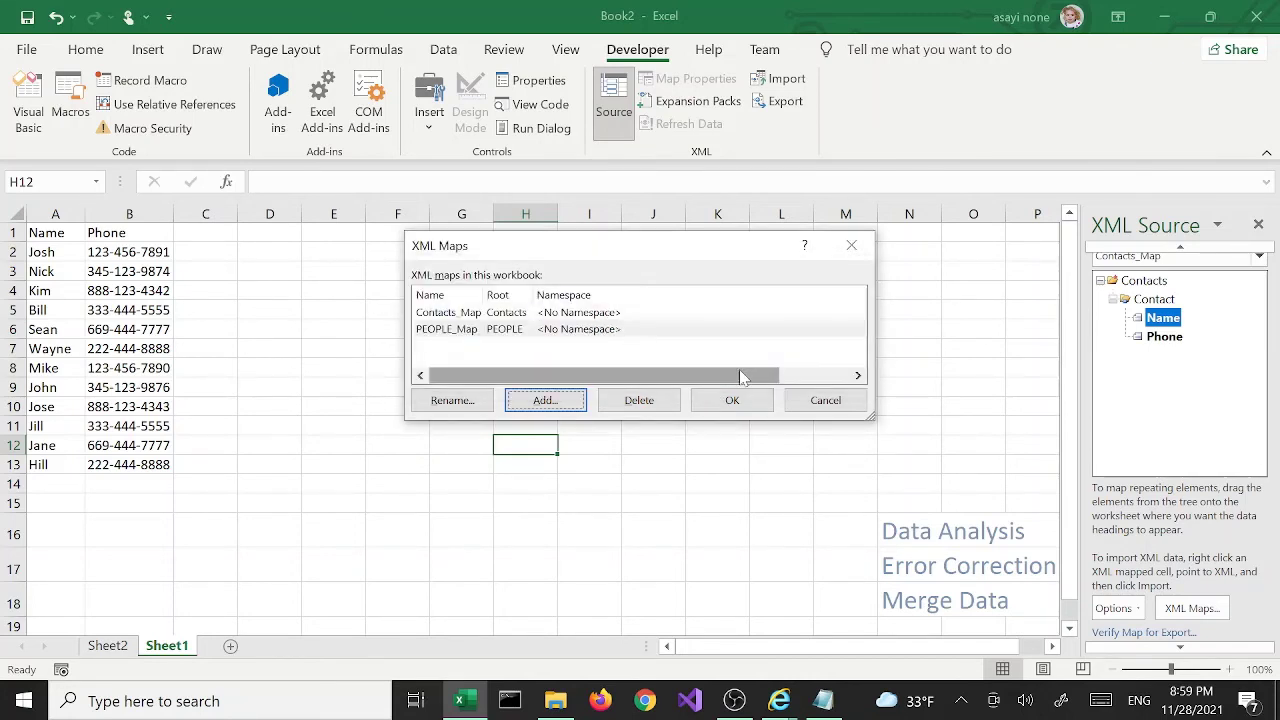
click(512, 332)
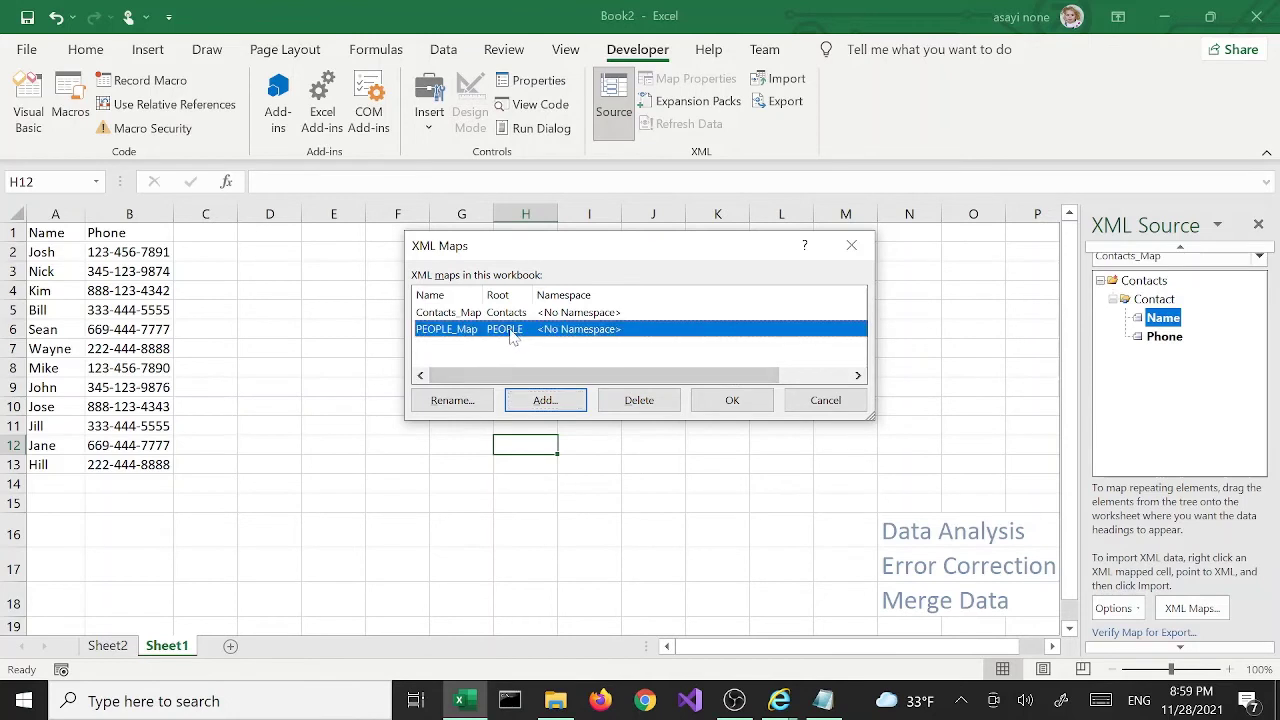
click(733, 402)
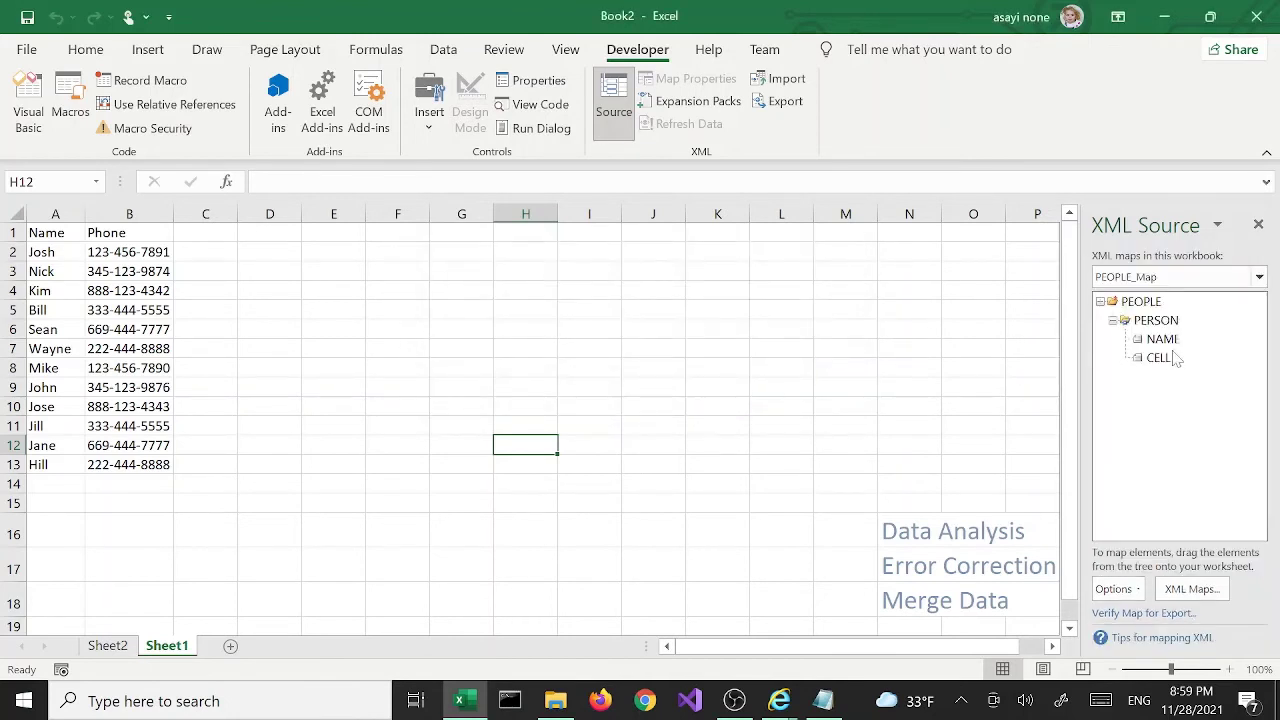
Map the PERSON element with its NAME and CELL children onto the contact list, starting at cell A1.
click(1158, 360)
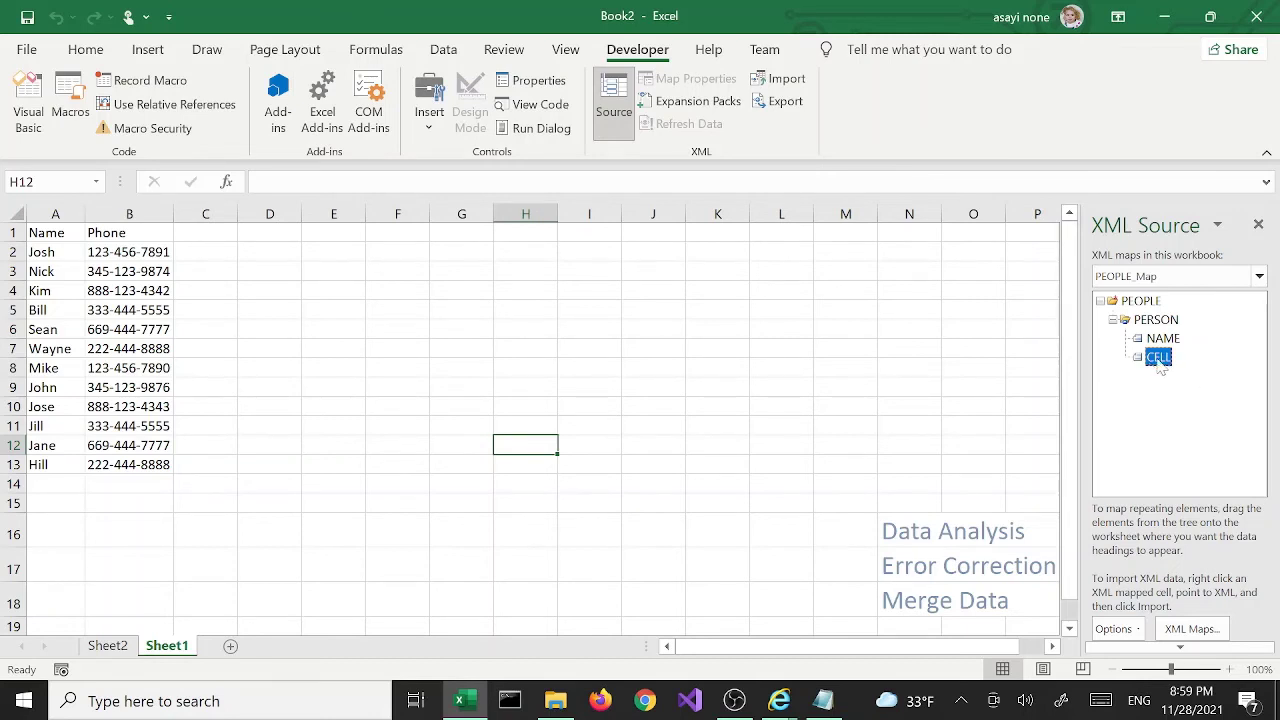
mouse_move(1167, 368)
mouse_down()
mouse_move(457, 312)
mouse_move(120, 235)
mouse_move(68, 346)
mouse_move(142, 283)
mouse_move(617, 474)
mouse_move(1248, 423)
mouse_move(1152, 362)
mouse_up()
click(1160, 320)
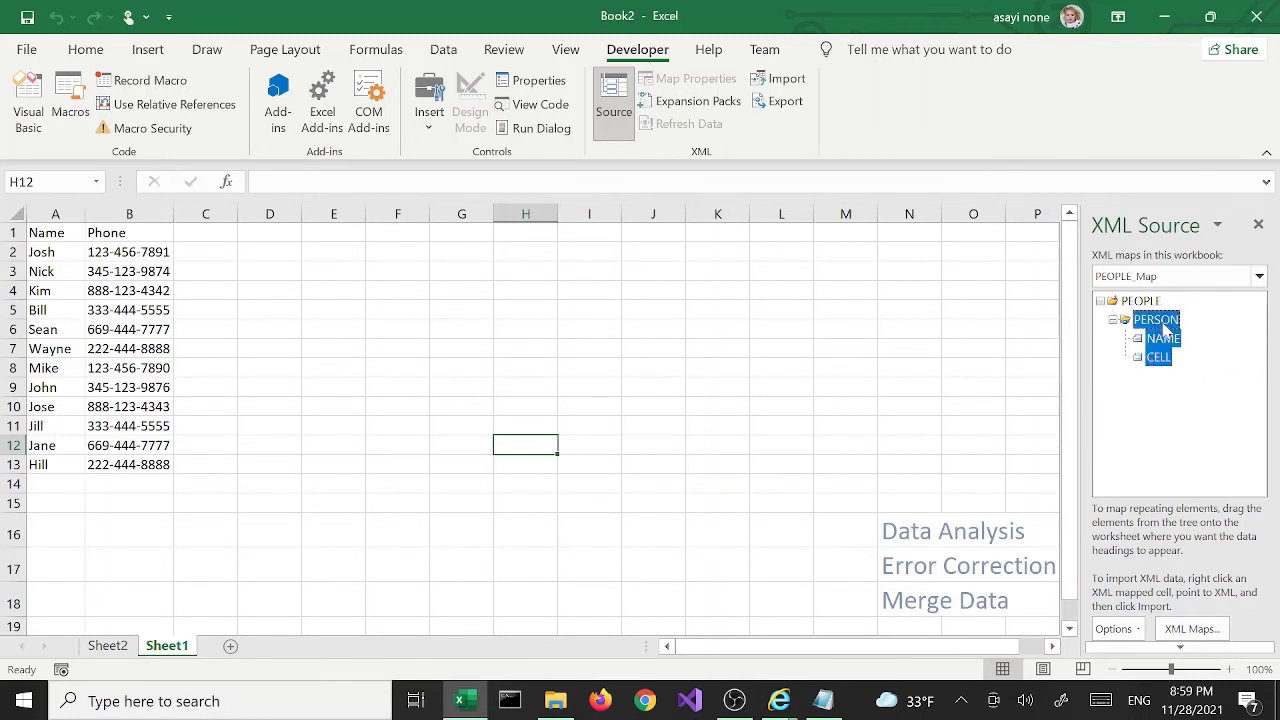
drag(1163, 327, 37, 234)
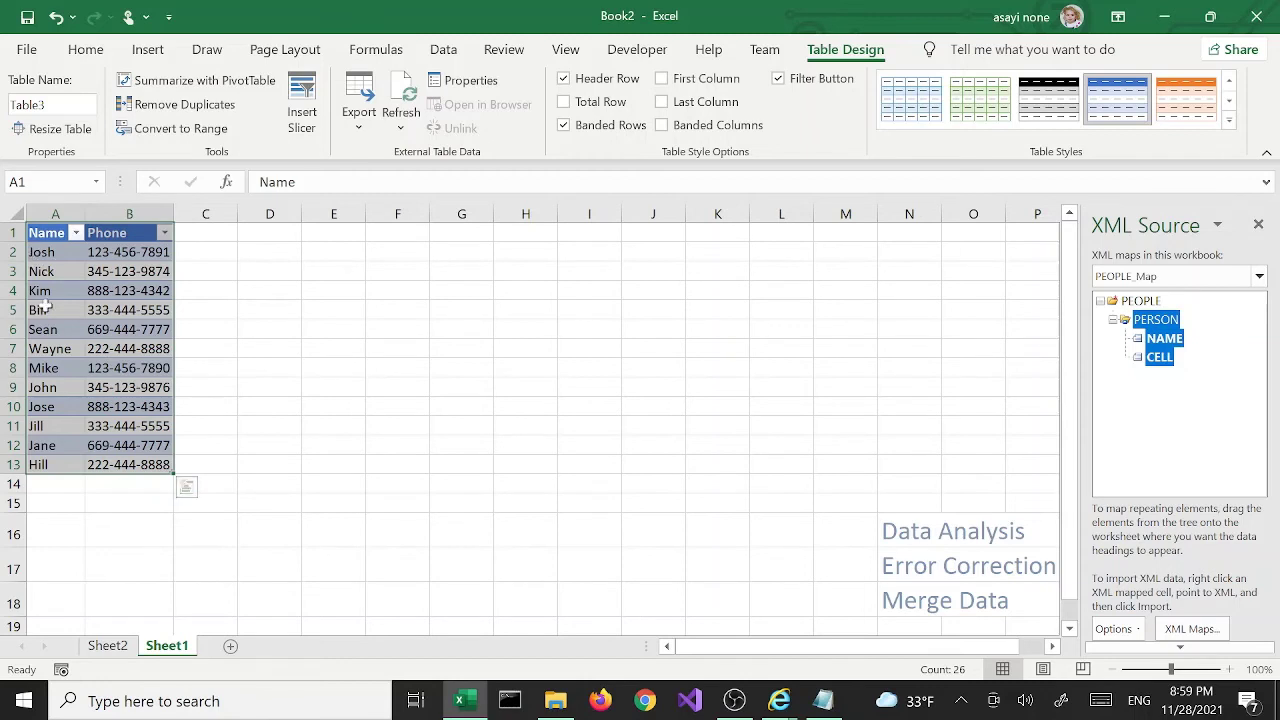
Check which table columns the NAME, CELL and PERSON elements are mapped to.
click(134, 408)
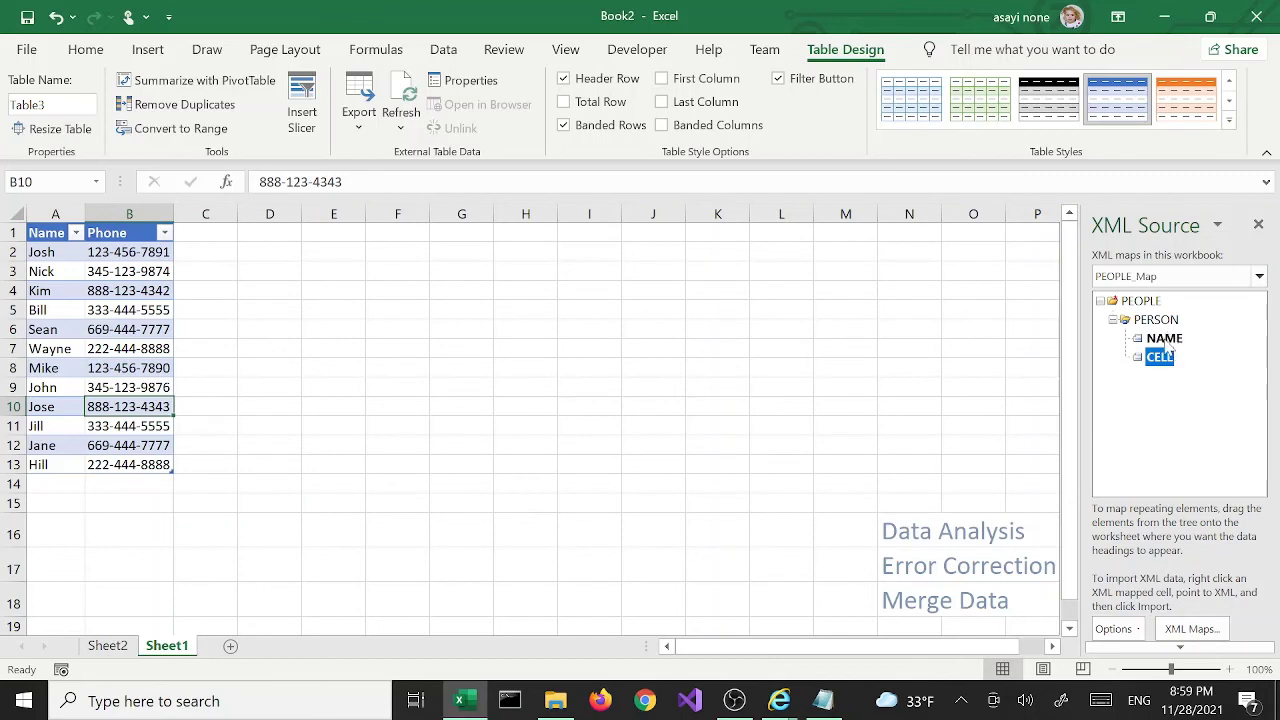
click(1164, 340)
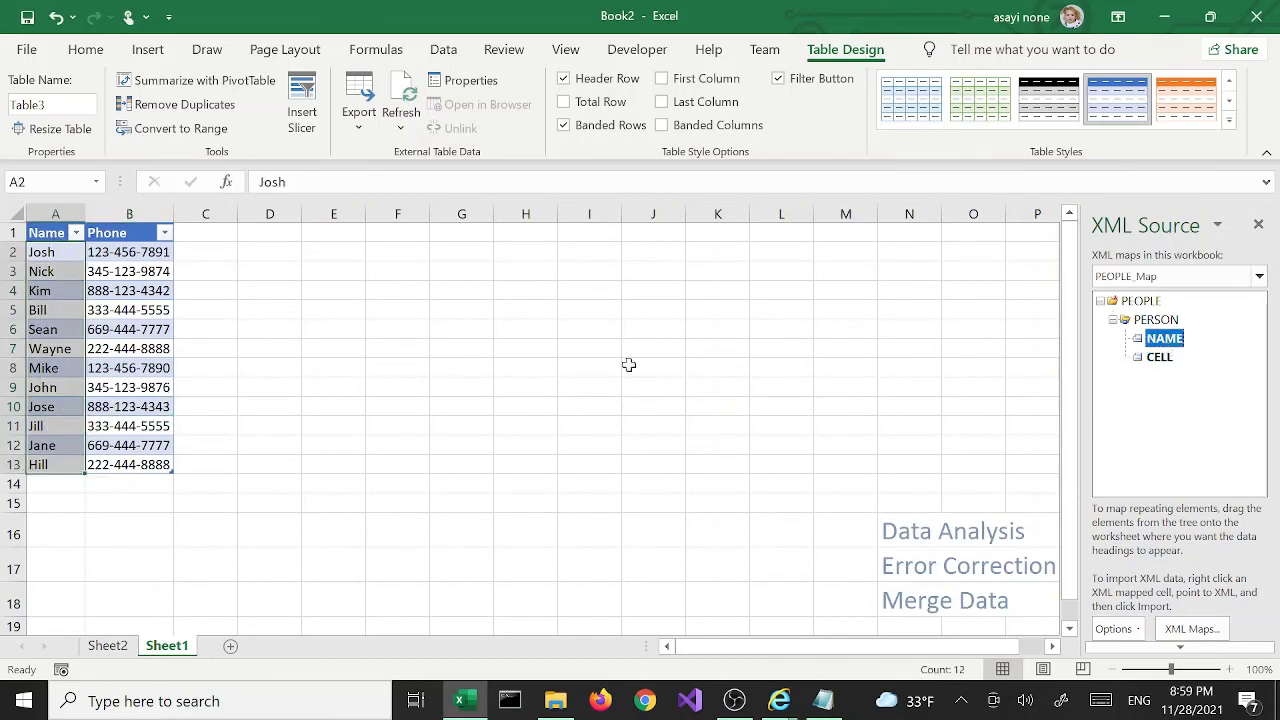
click(1158, 357)
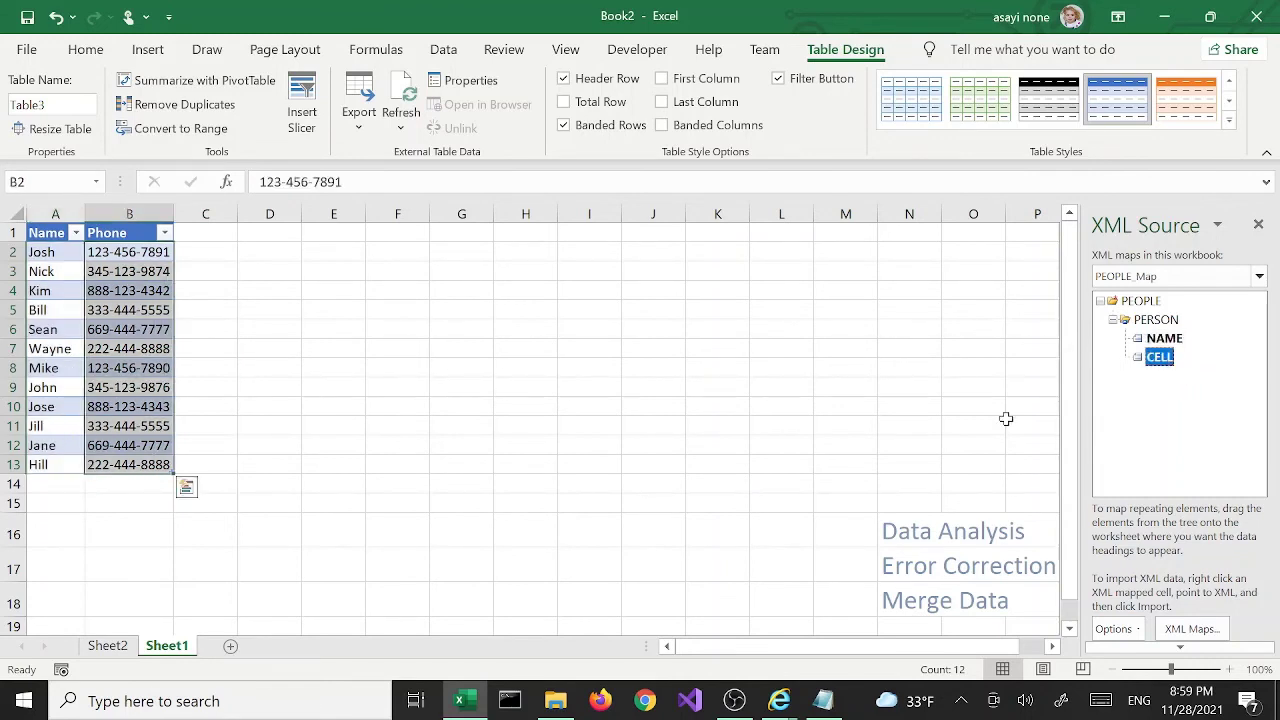
click(1152, 320)
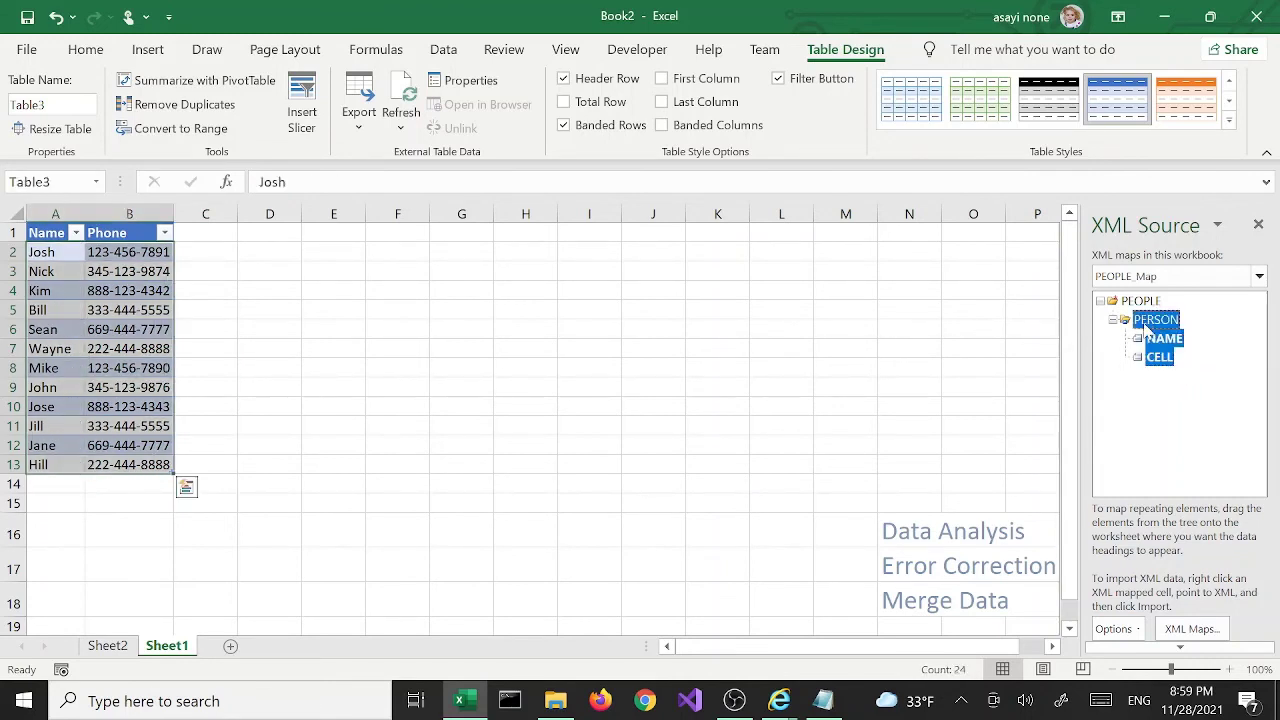
click(572, 548)
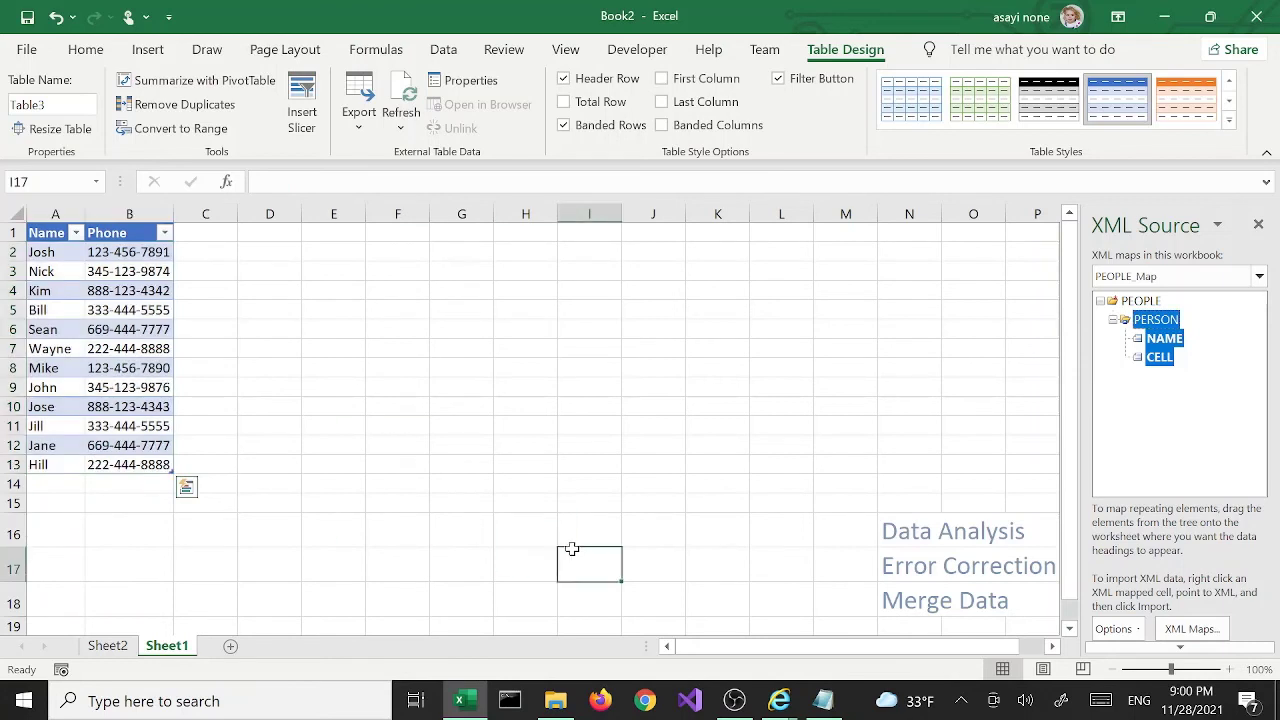
click(248, 483)
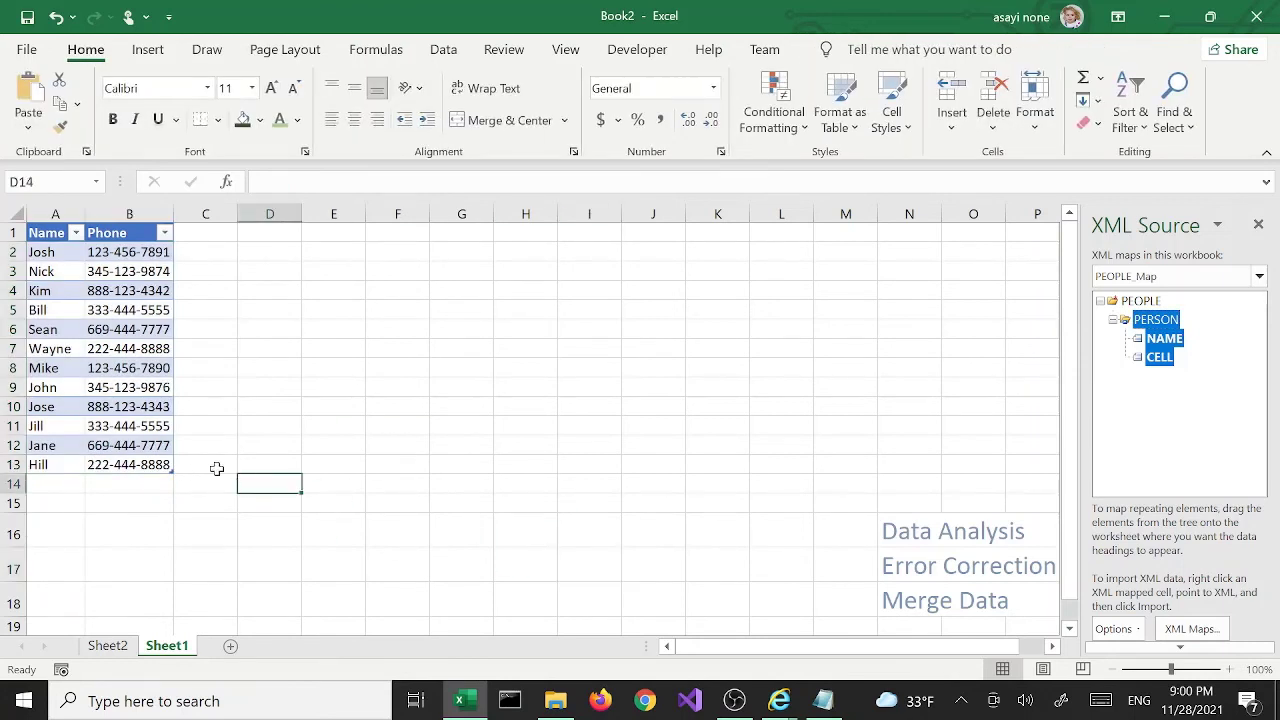
click(418, 427)
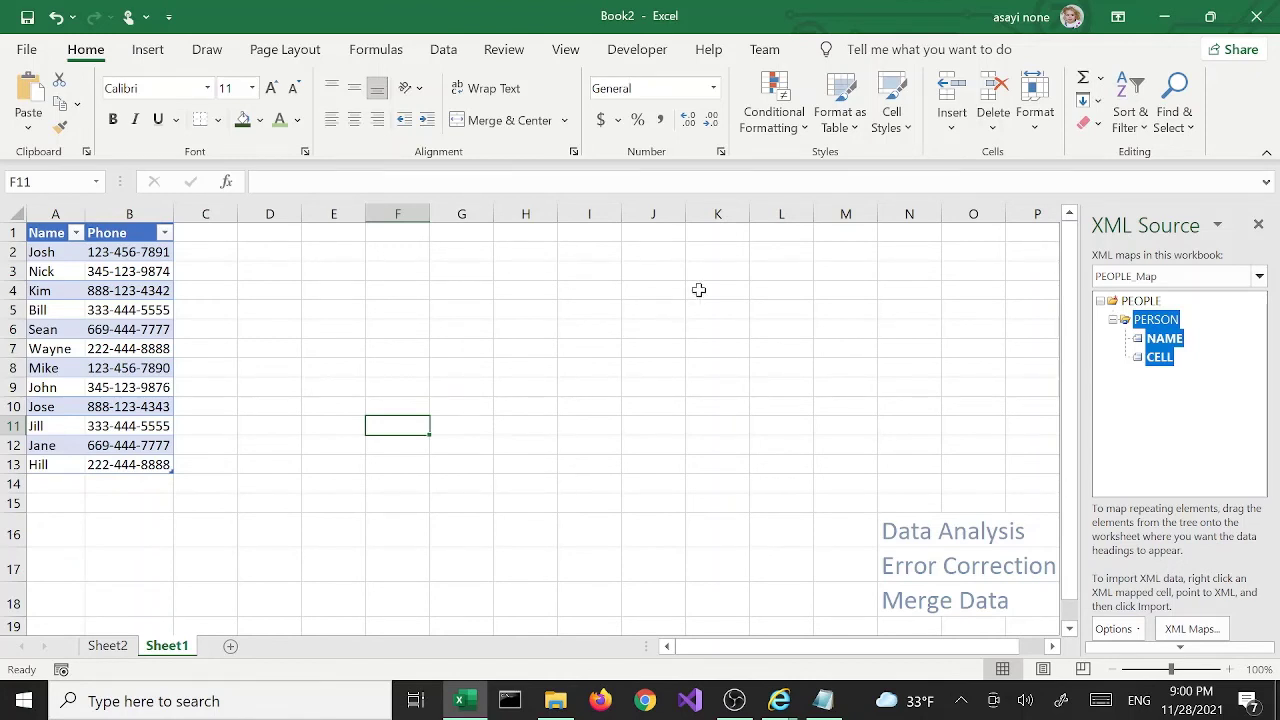
Apply the CELL element to the Phone column at cell B2.
click(630, 55)
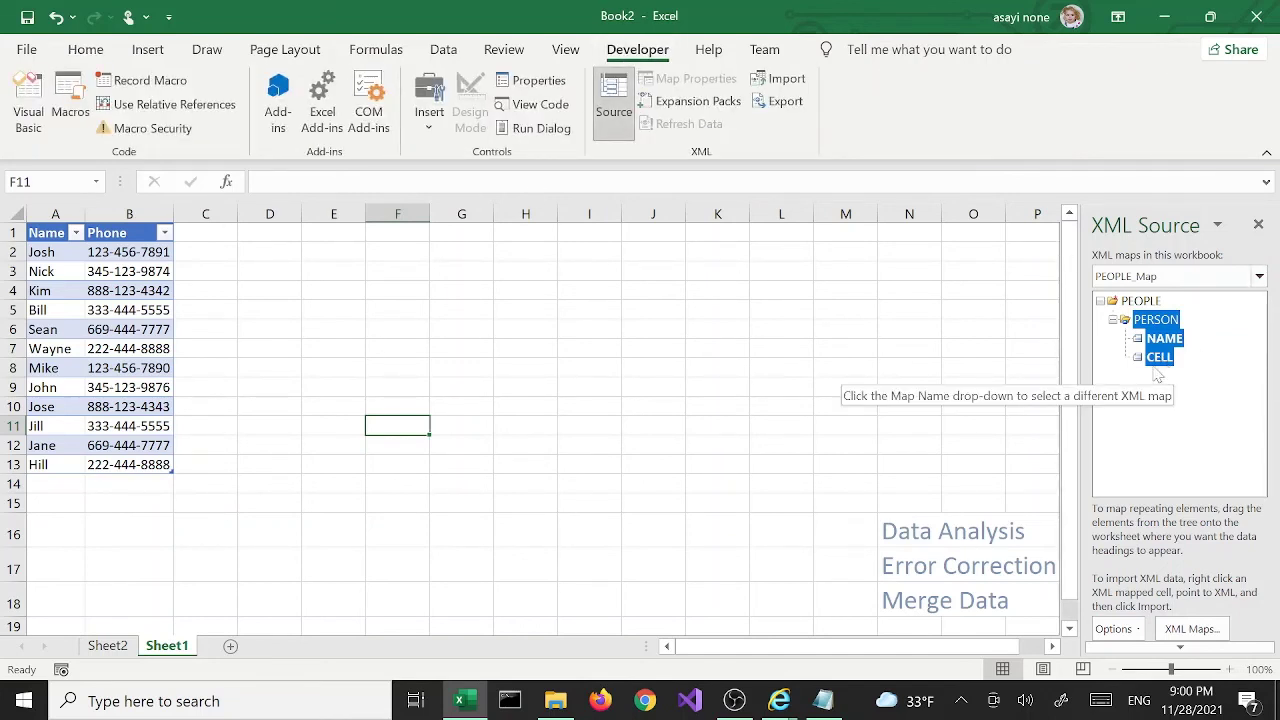
drag(1160, 362, 130, 242)
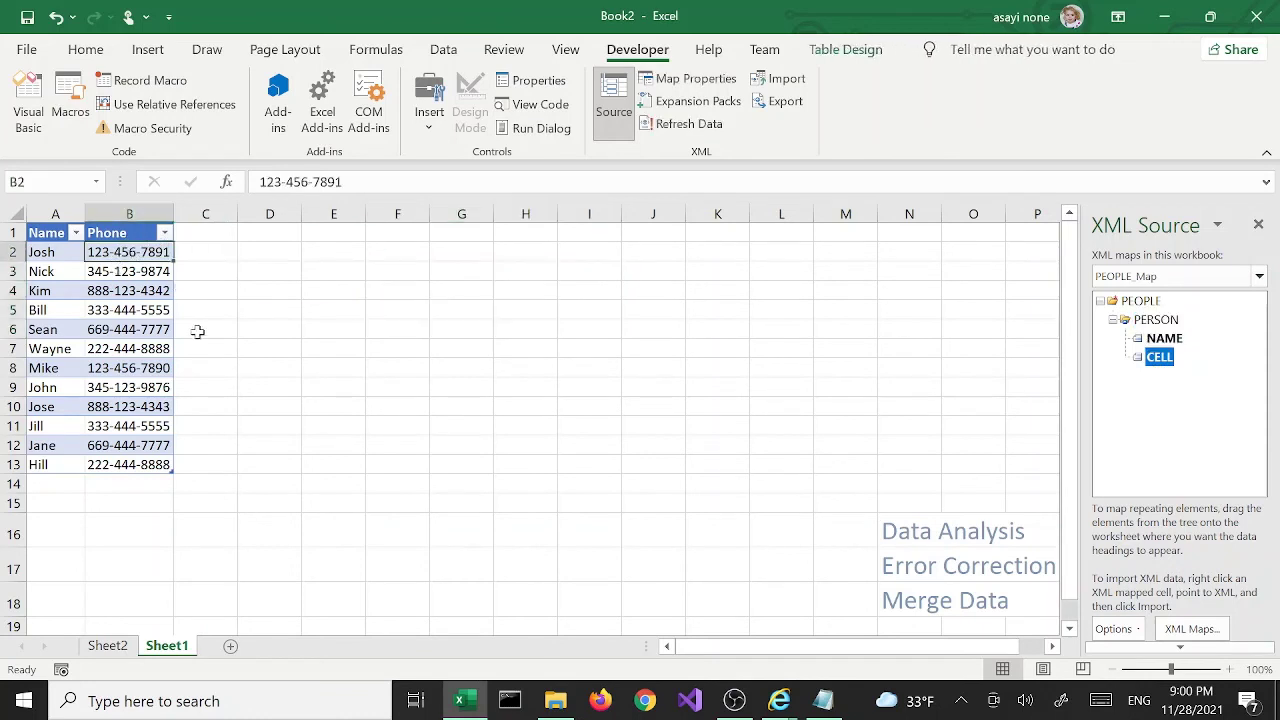
click(467, 387)
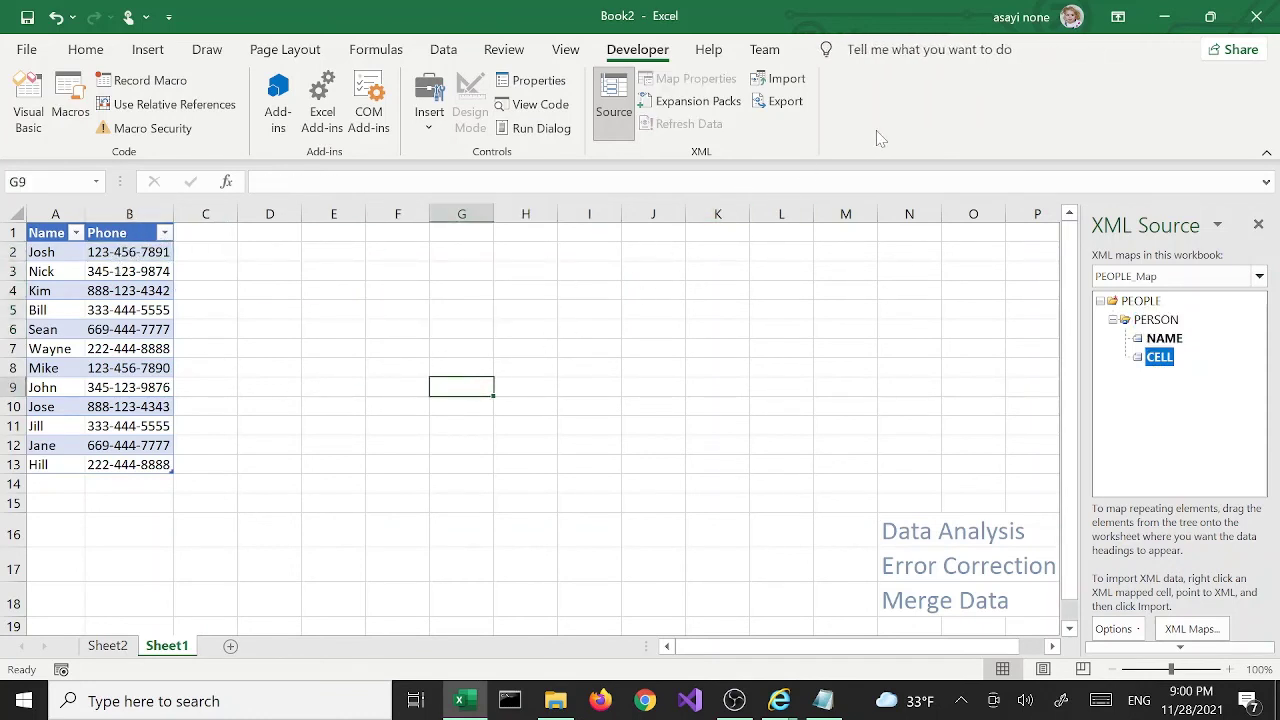
Export the PEOPLE_Map data as People.xml in the Desktop xml folder.
click(781, 101)
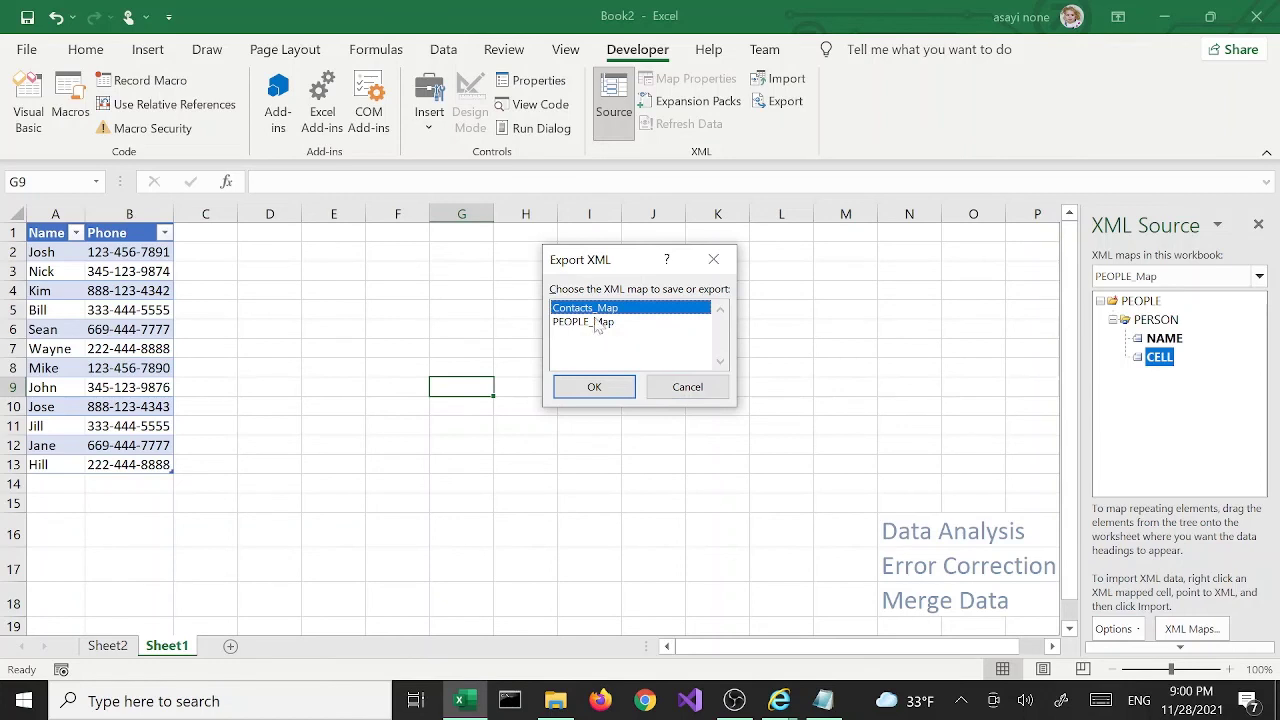
click(595, 323)
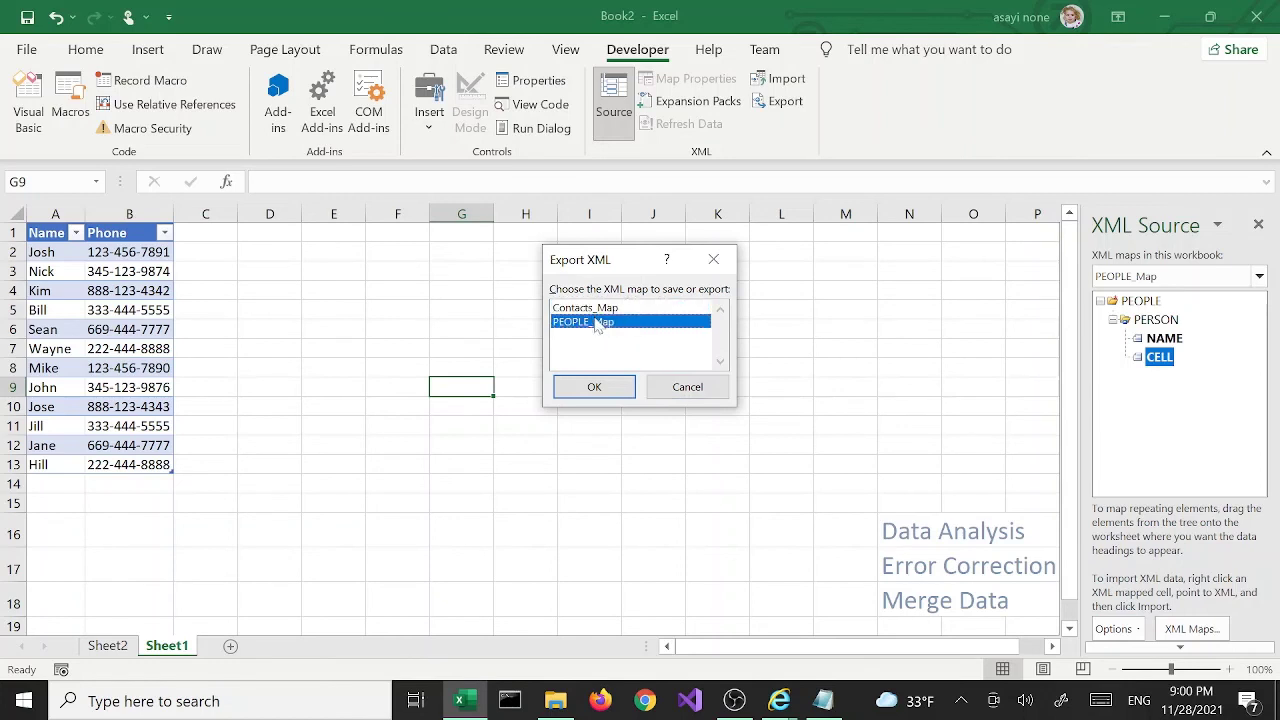
click(595, 387)
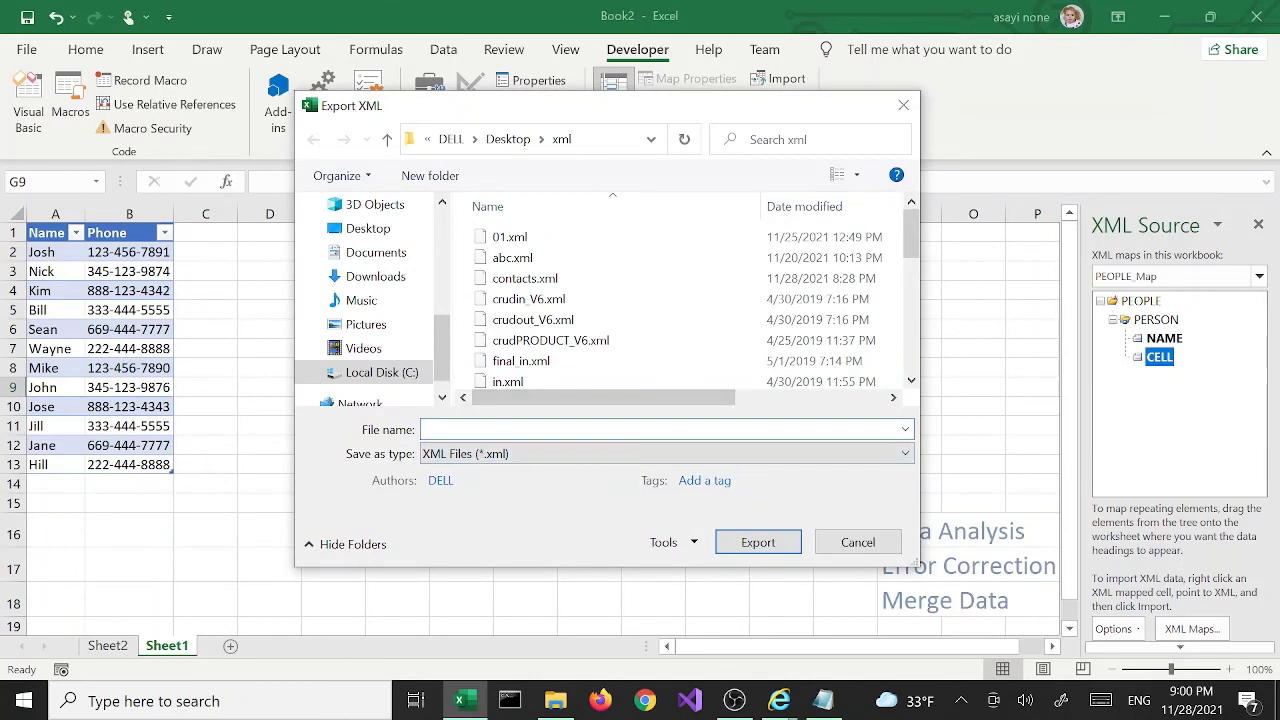
text(People.xml)
click(766, 541)
click(770, 541)
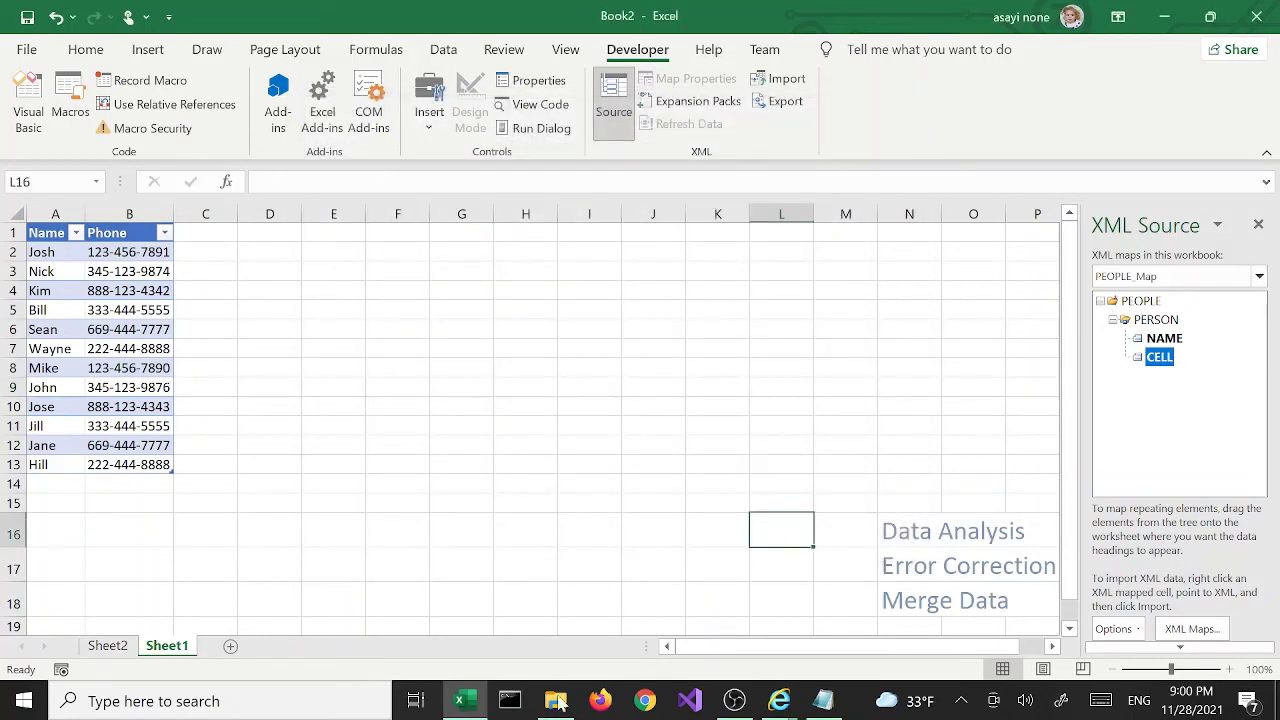
Open the exported People.xml from the Desktop xml folder in Internet Explorer and examine its PERSON, NAME and CELL tags.
mouse_move(558, 706)
click(455, 613)
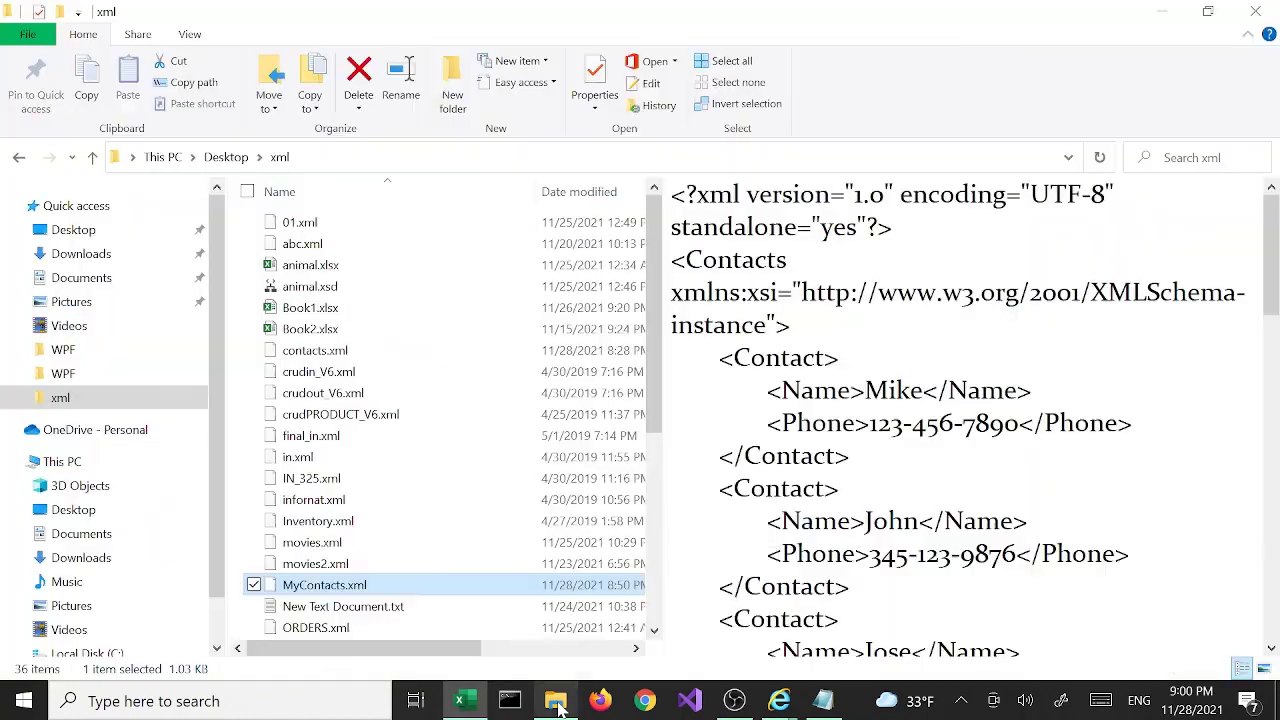
drag(654, 300, 648, 676)
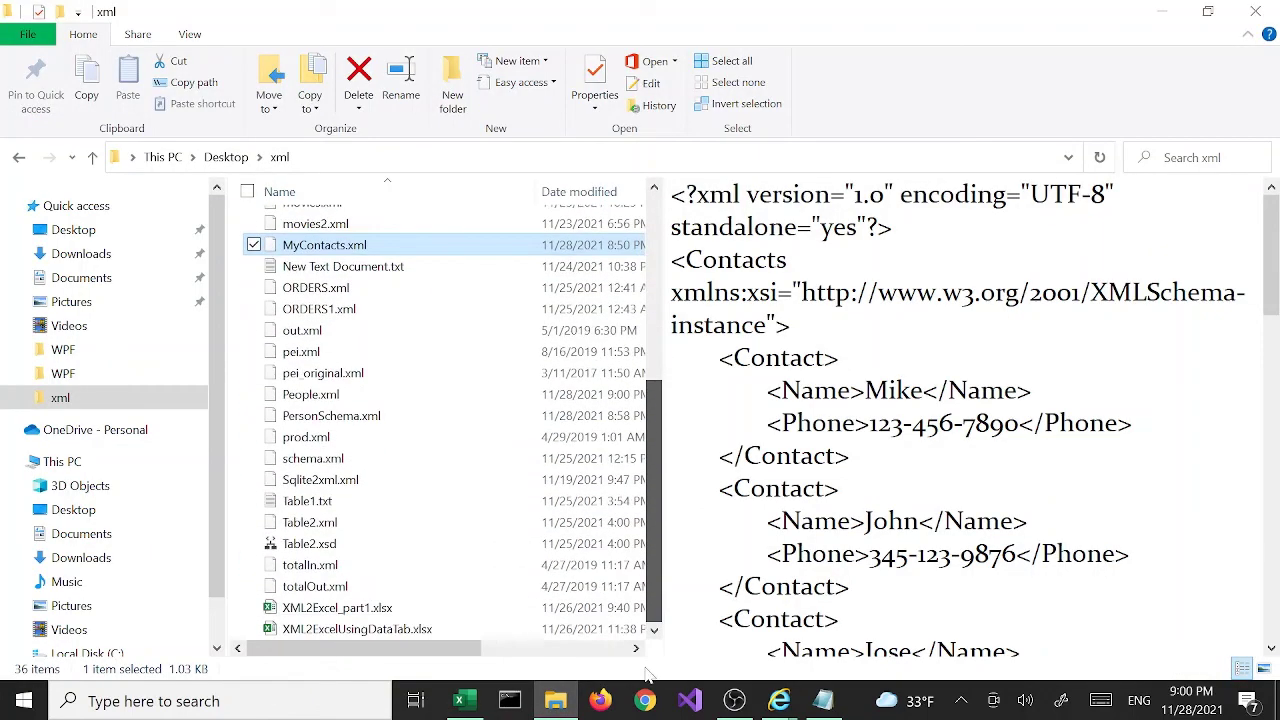
click(352, 398)
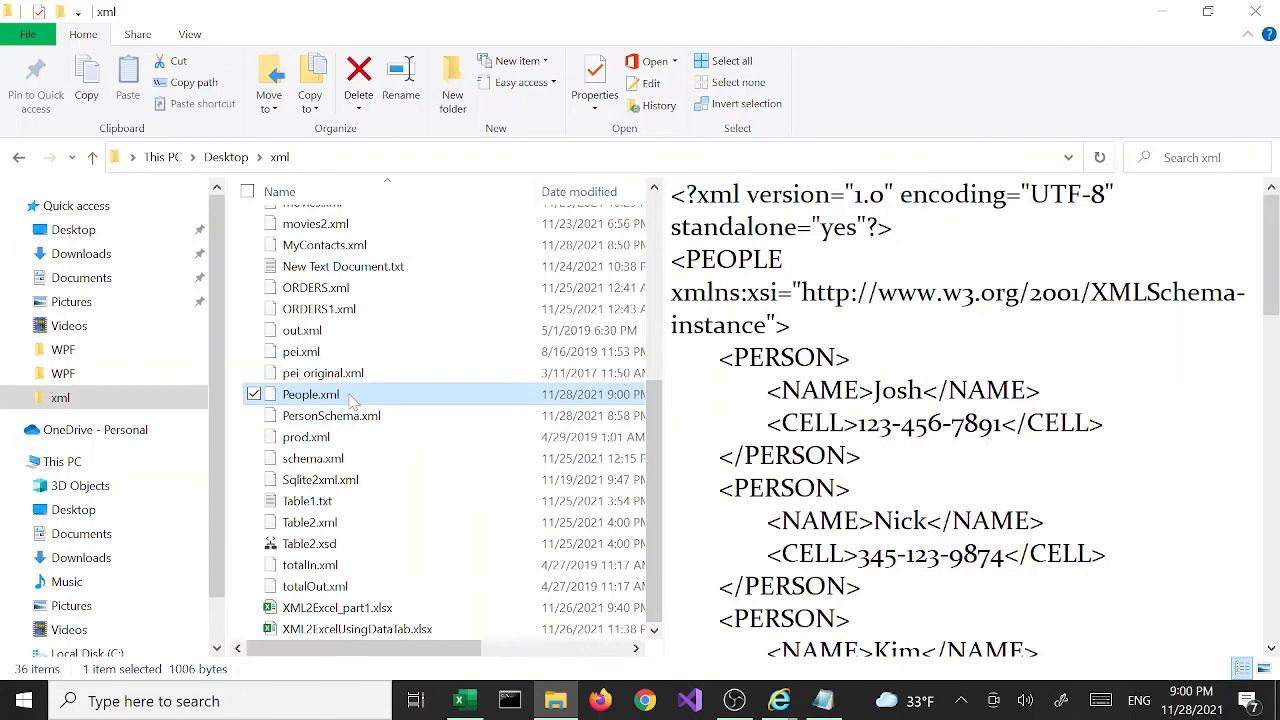
double_click(352, 398)
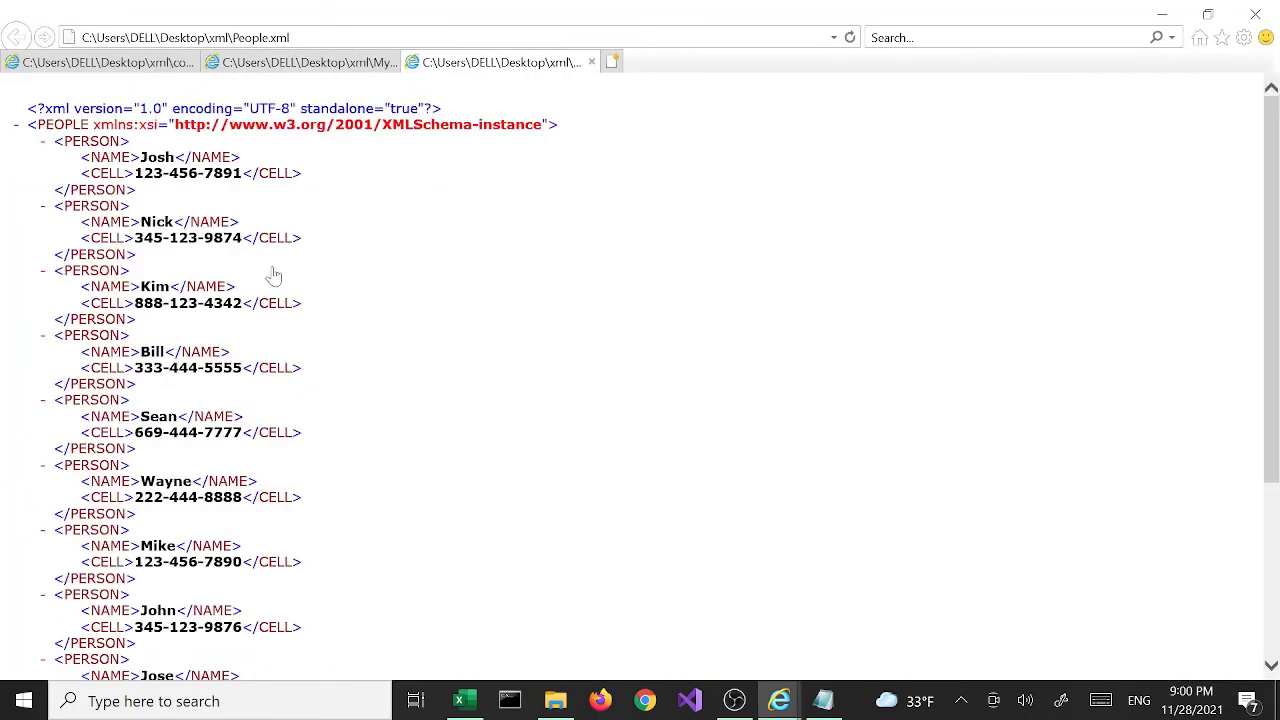
drag(100, 173, 124, 173)
click(121, 180)
Switch back to Excel and compare the Name and Phone headers with the columns mapped to the NAME and CELL elements.
click(462, 704)
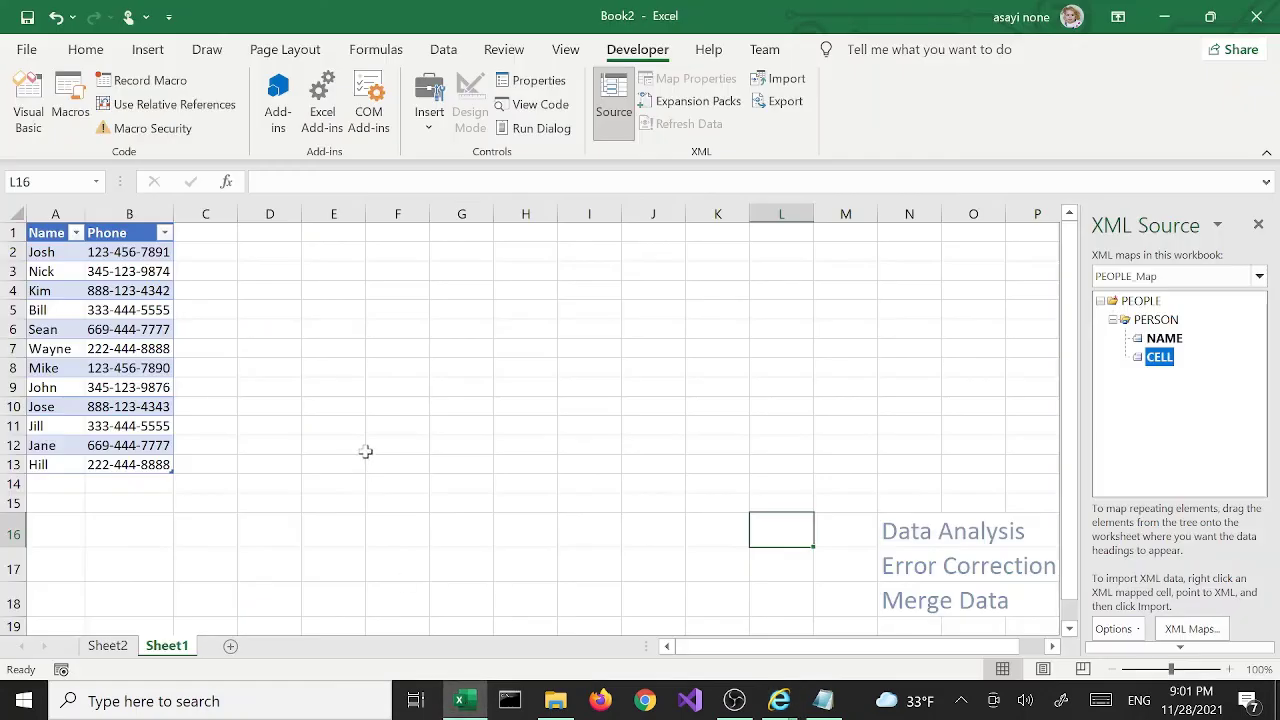
click(123, 232)
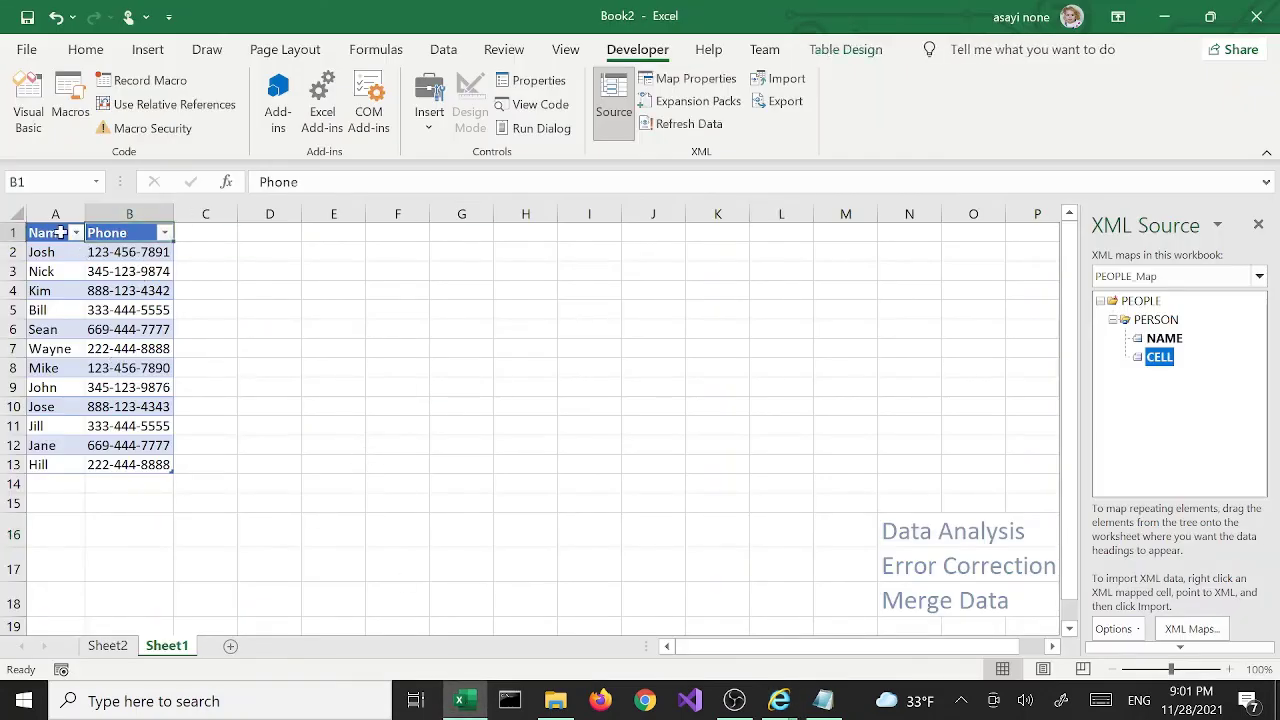
click(1170, 340)
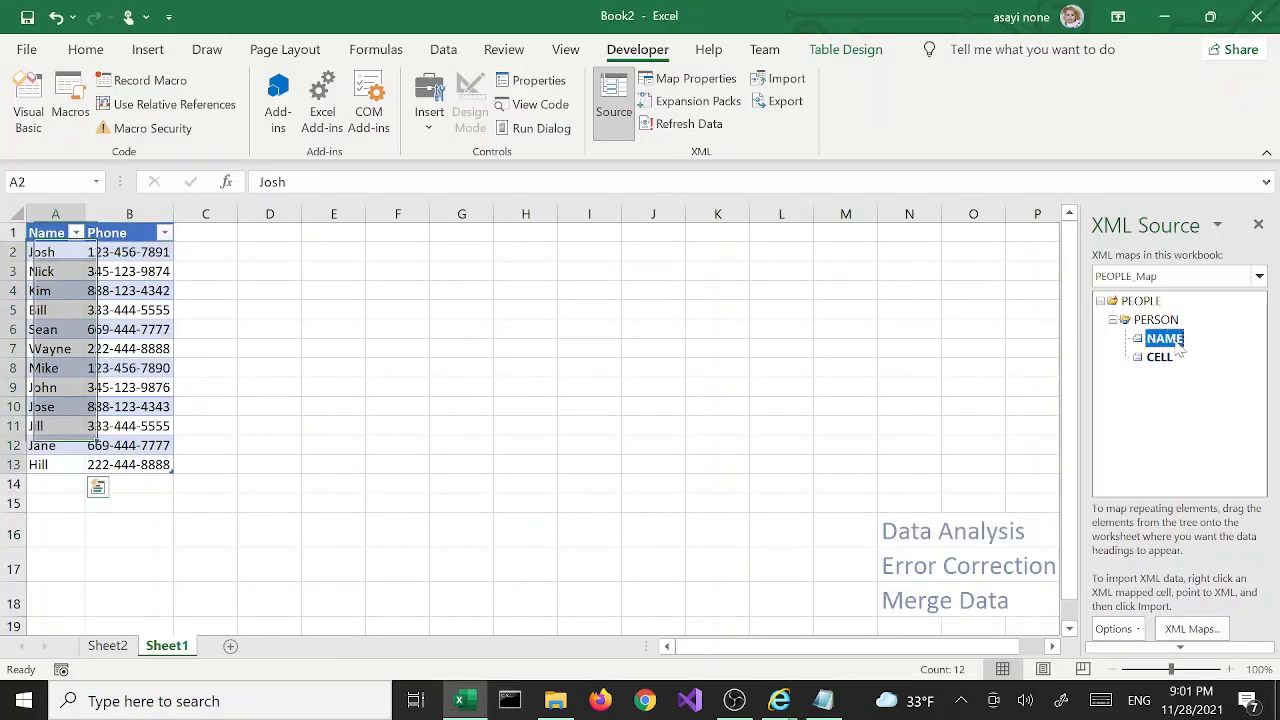
click(1160, 357)
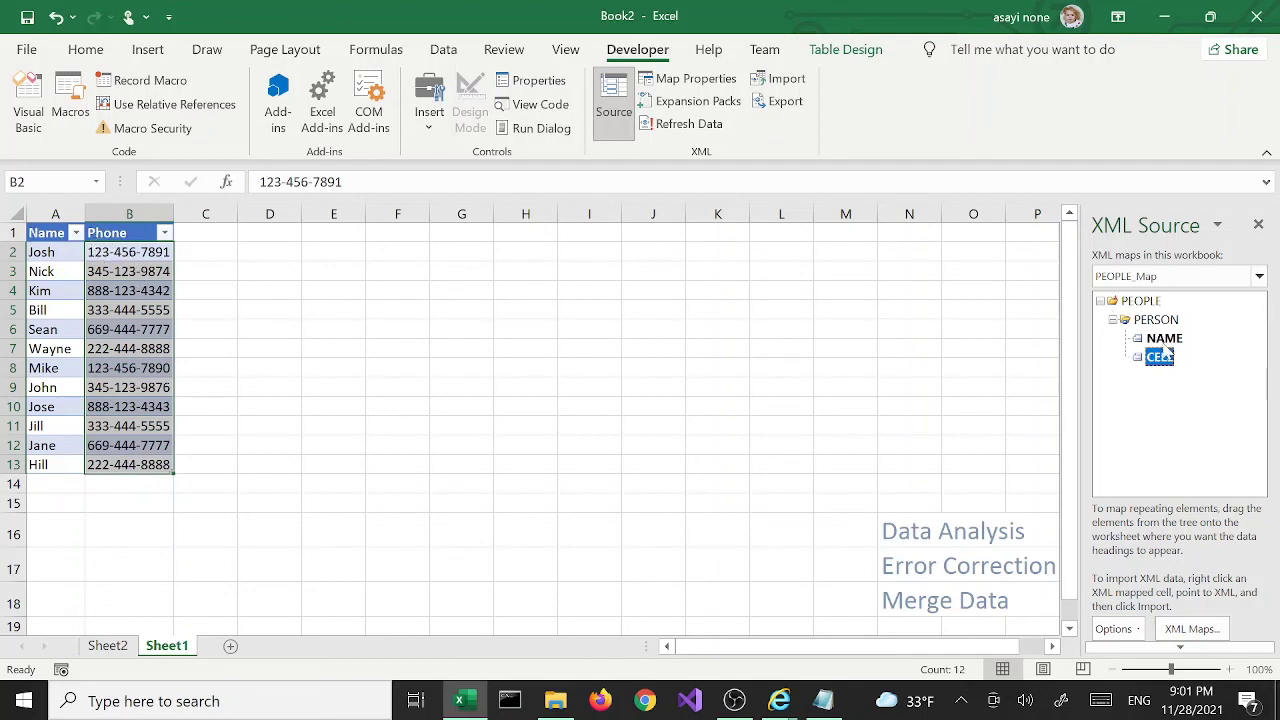
Review all PERSON records of People.xml in Internet Explorer, then return to the Excel contact sheet and select an empty cell.
click(555, 700)
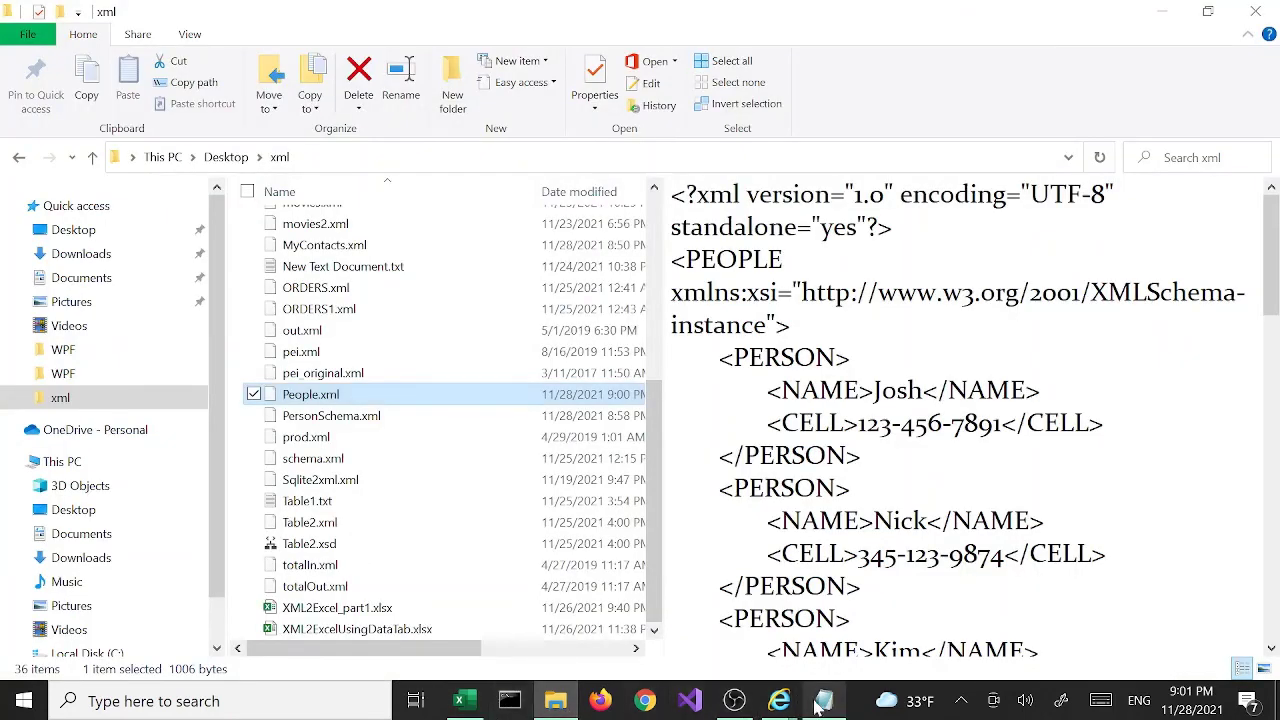
mouse_move(779, 700)
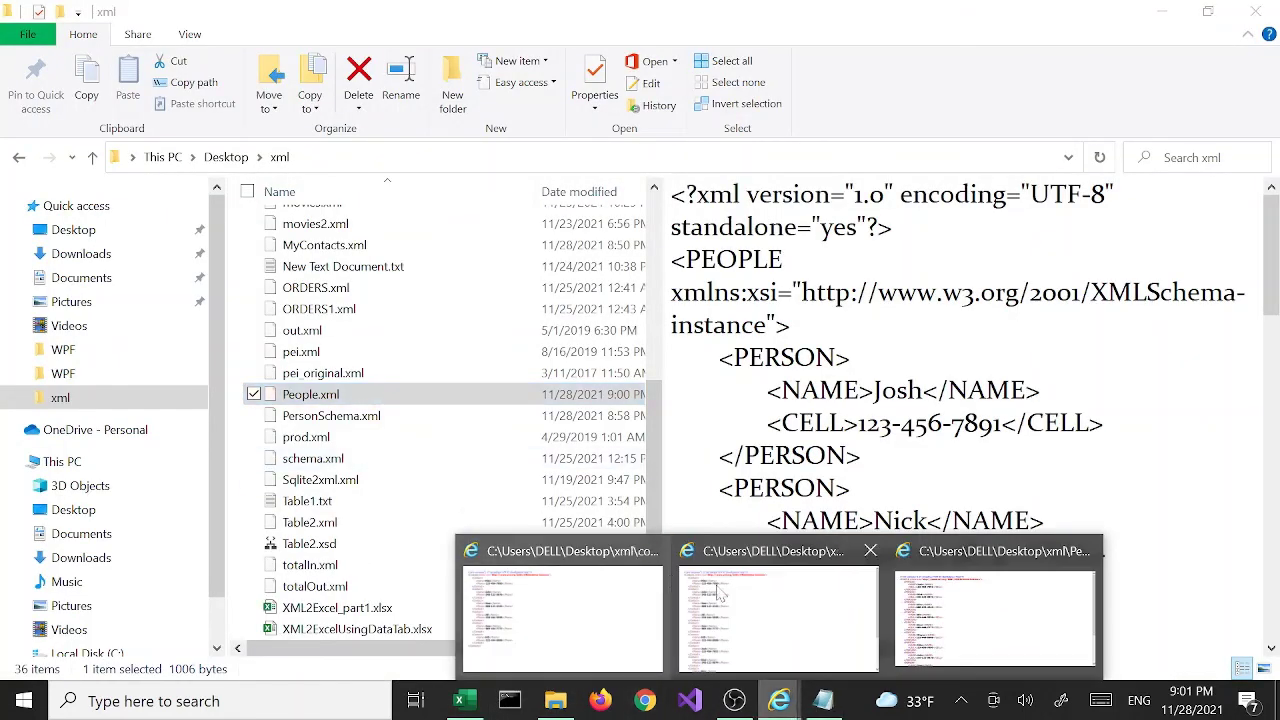
click(935, 602)
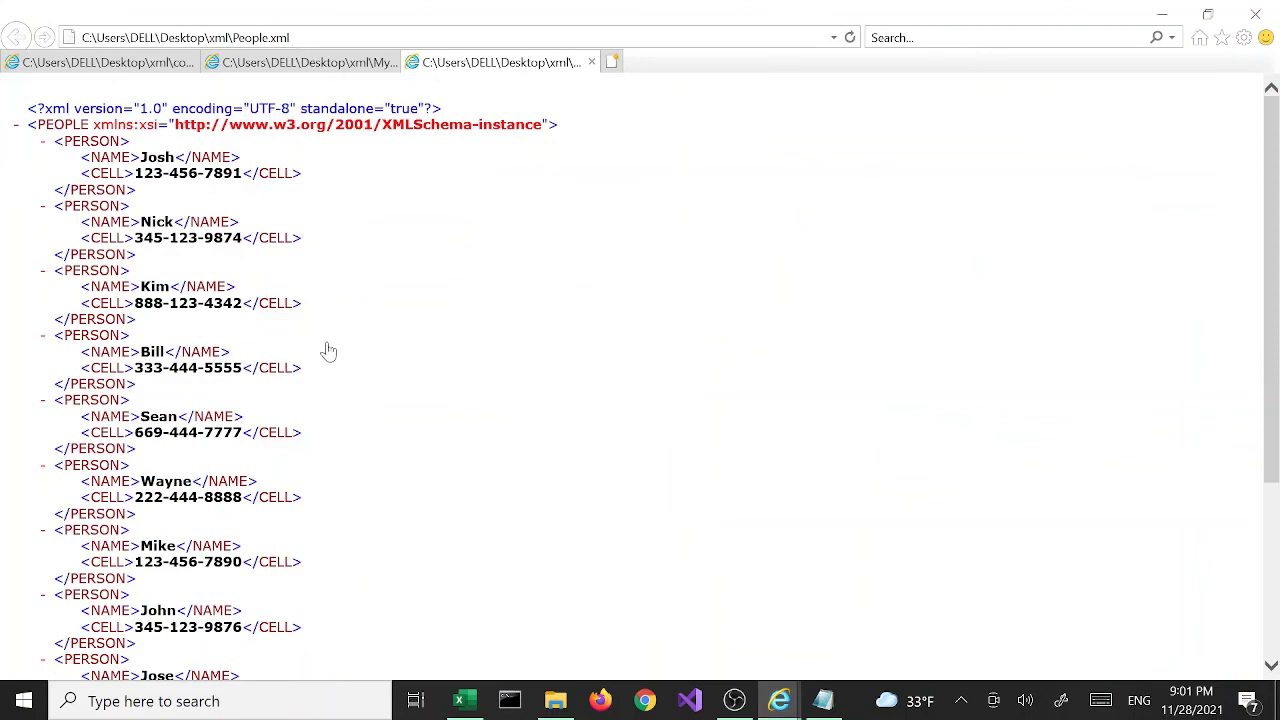
scroll(329, 351, down, 3)
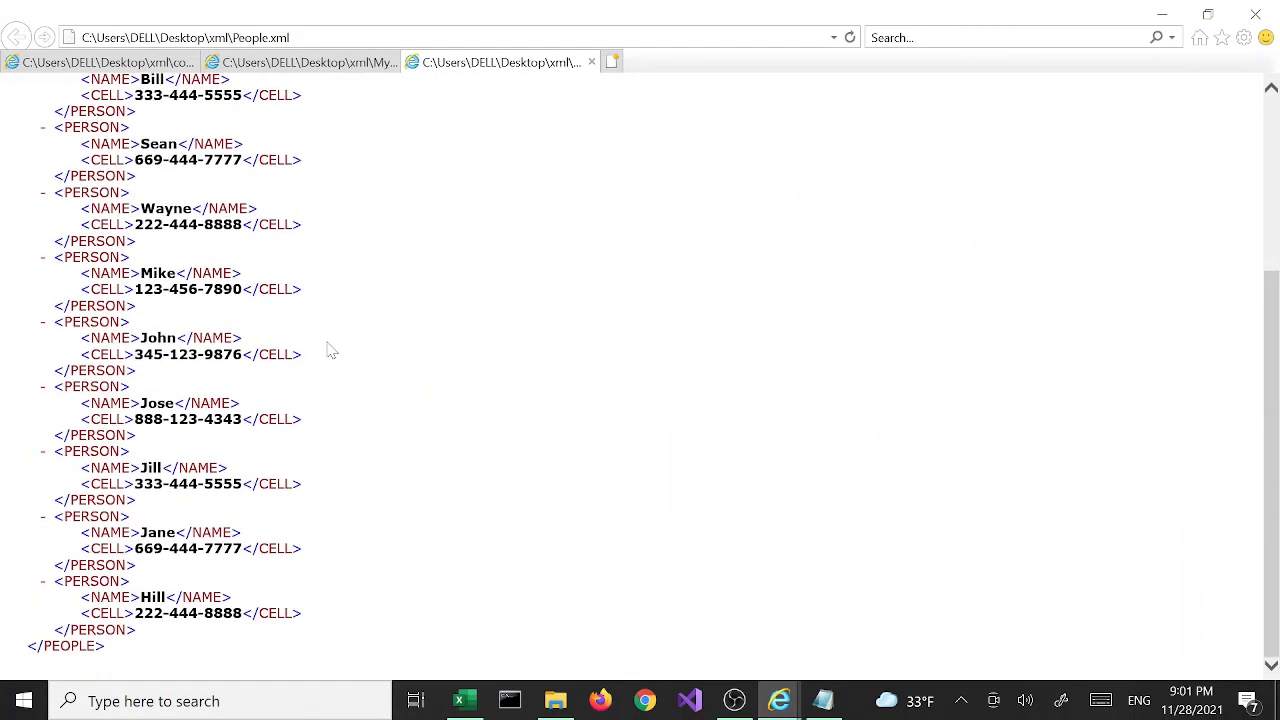
scroll(331, 351, up, 5)
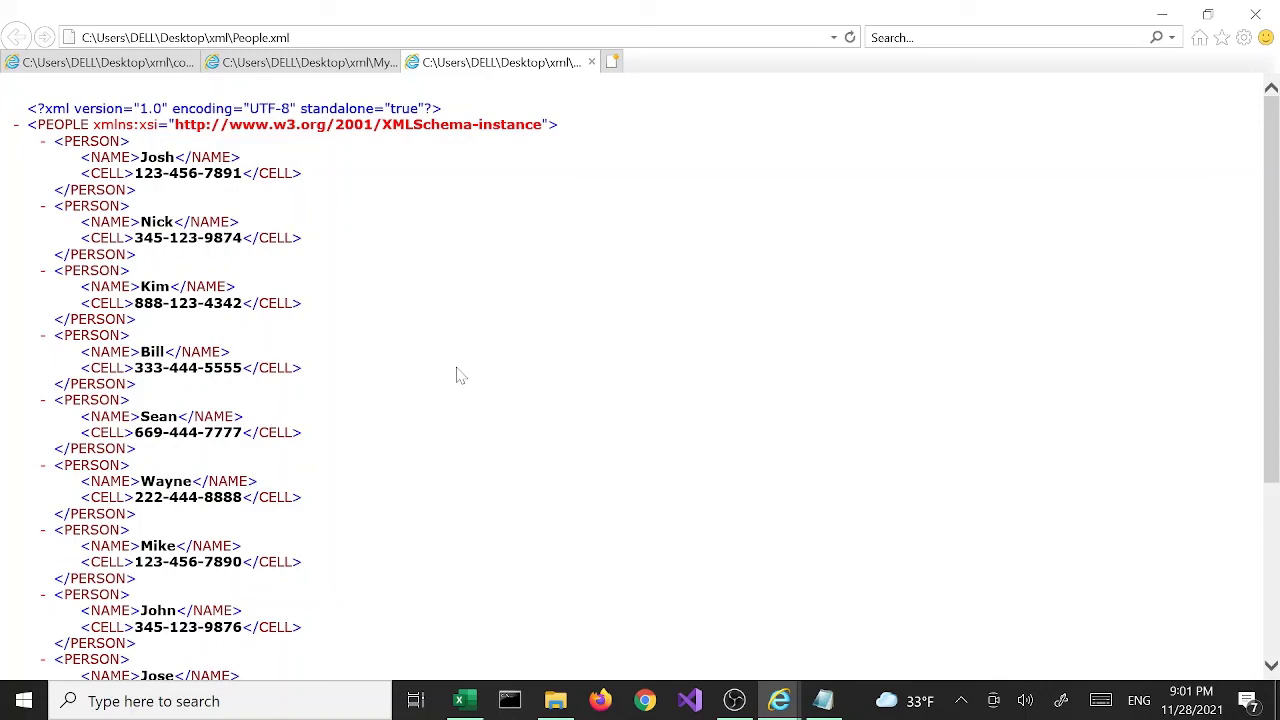
click(464, 701)
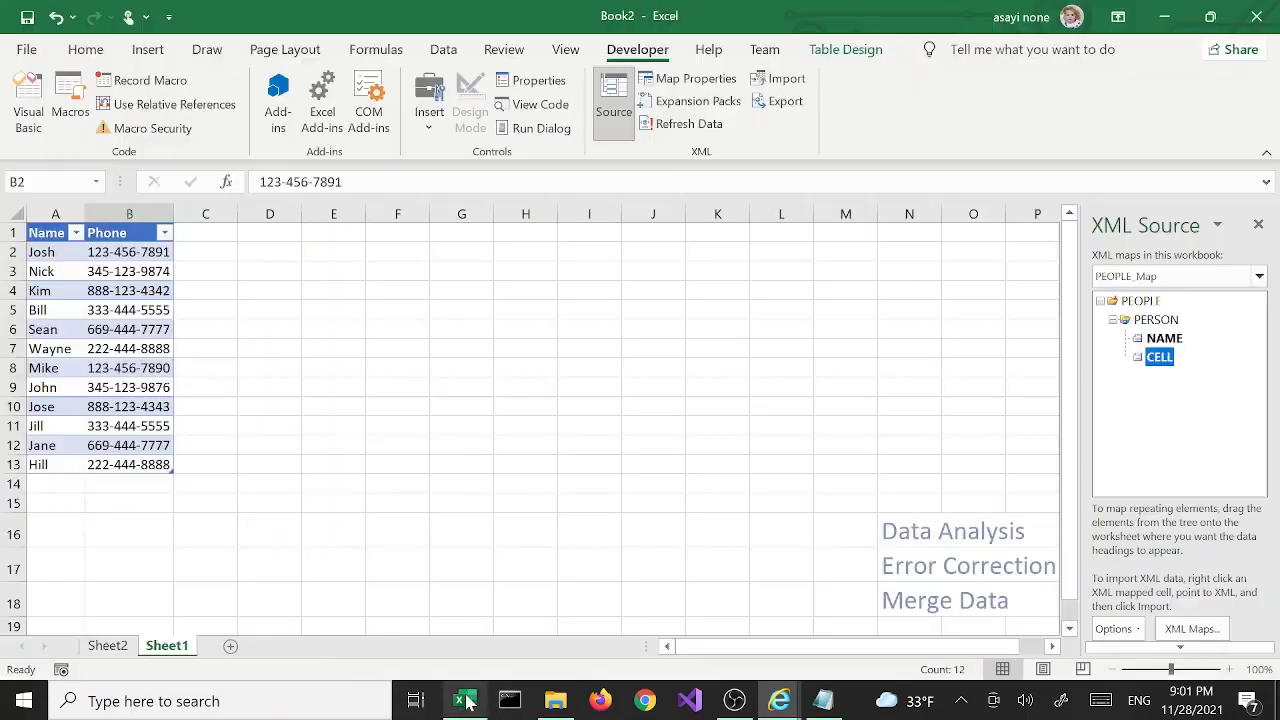
click(449, 443)
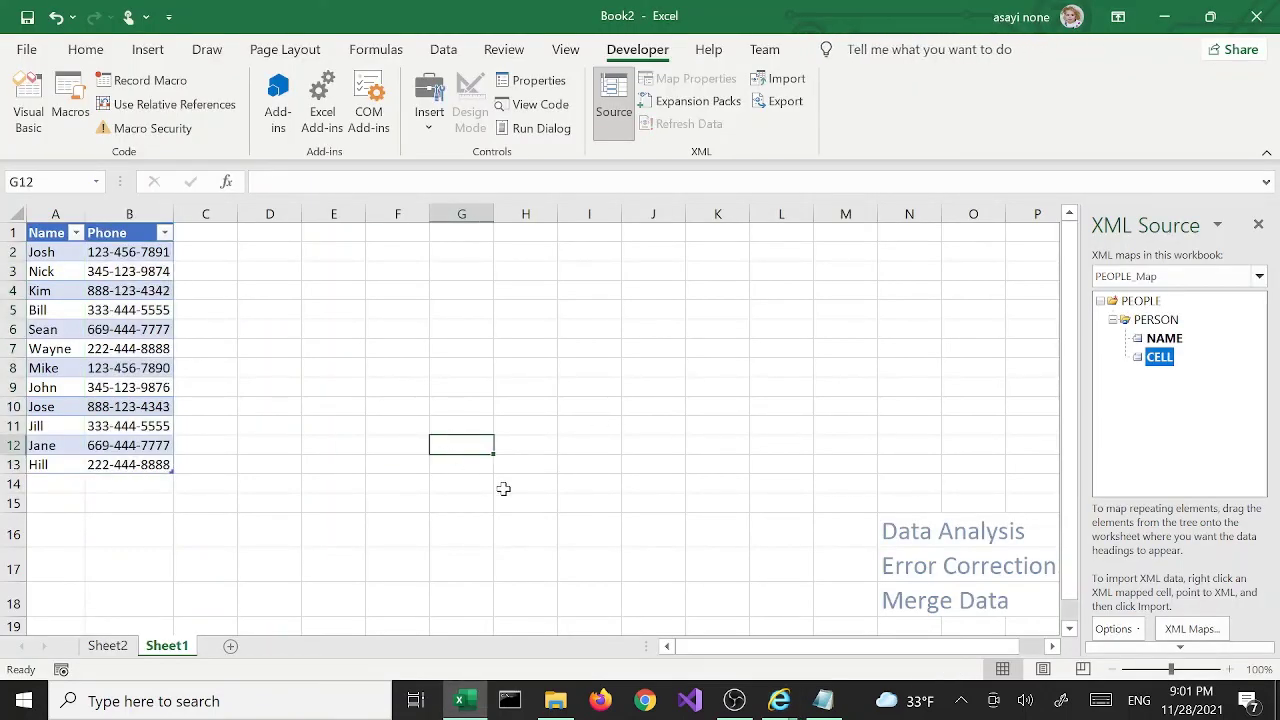